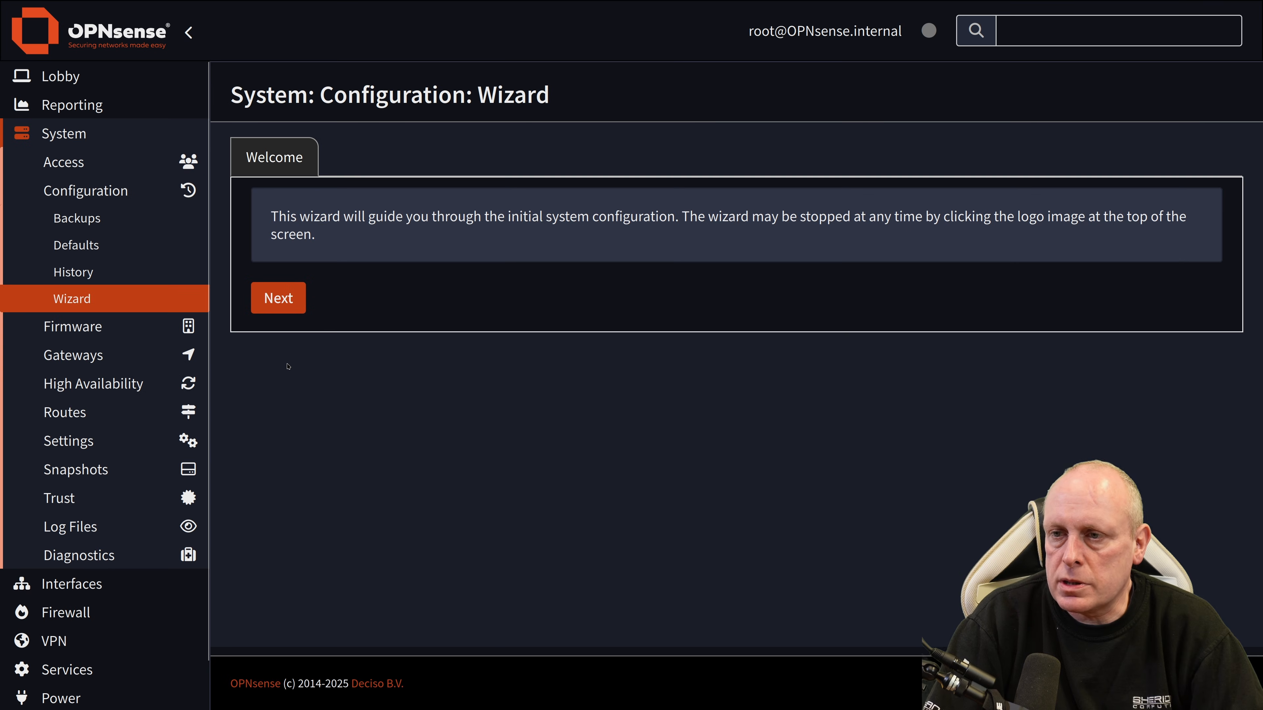
Step: Set the wizard's timezone to Europe/London
left_click(278, 298)
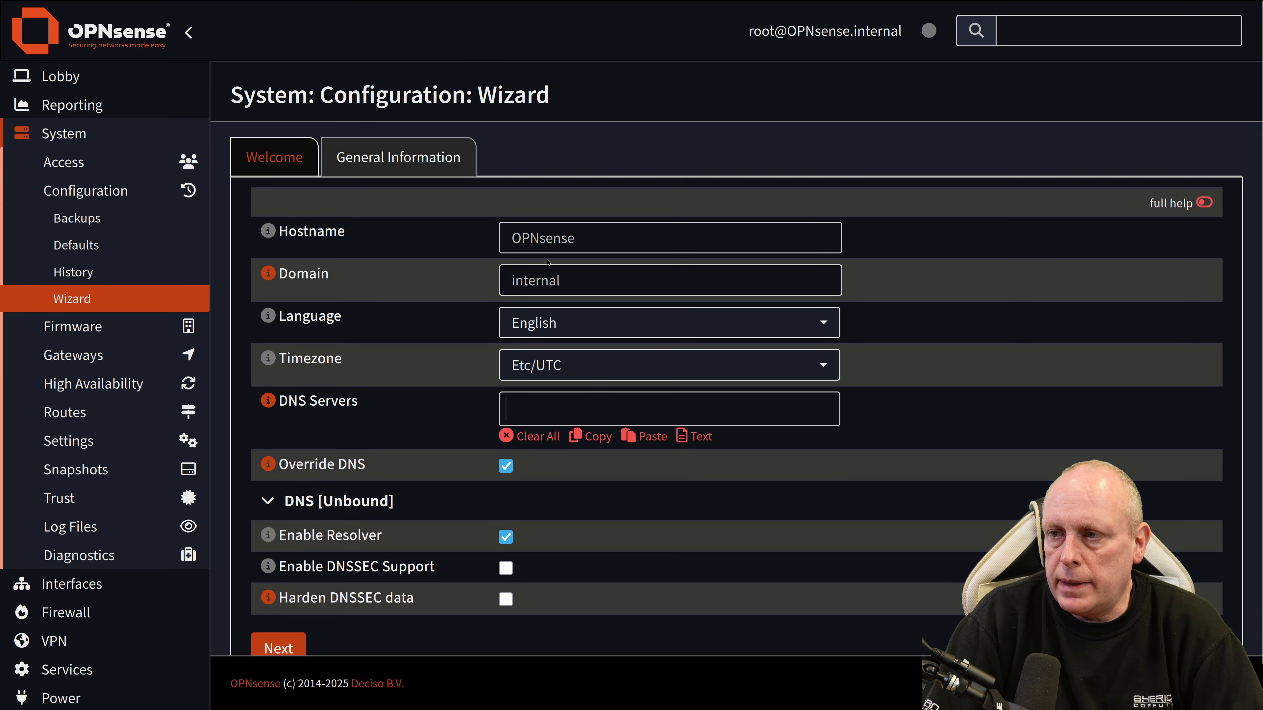
left_click(572, 365)
type("london")
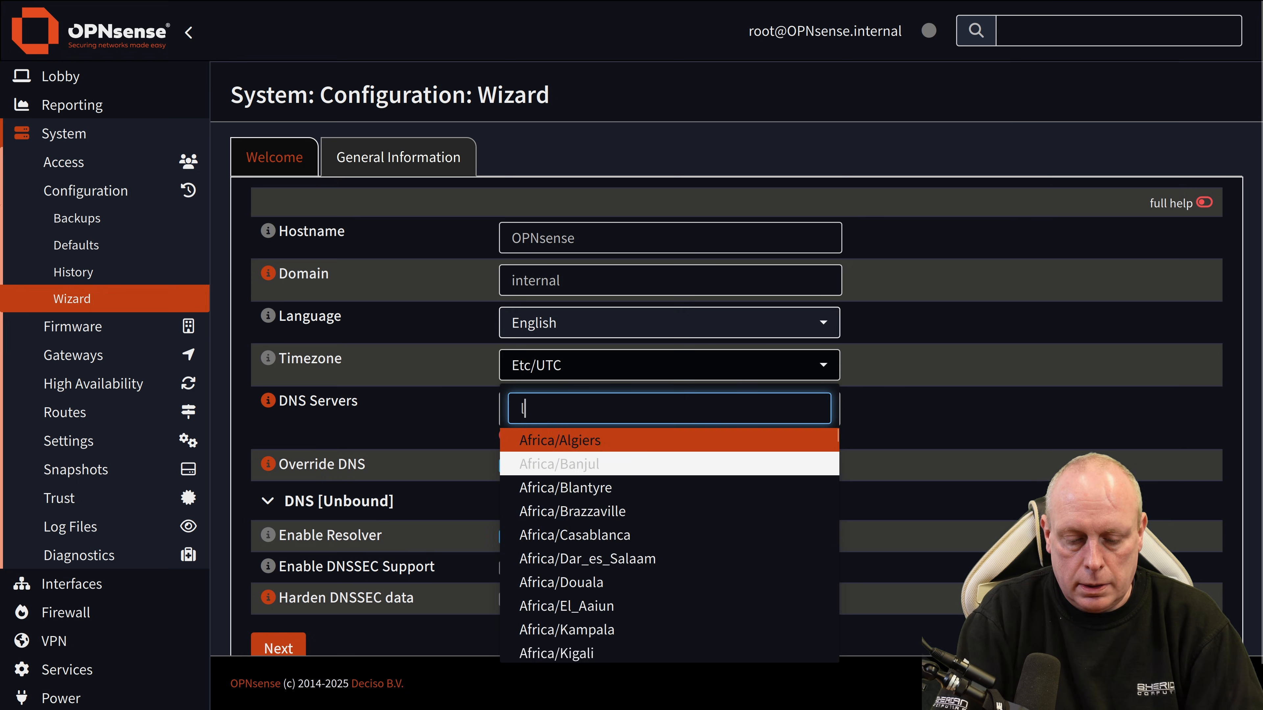
left_click(599, 444)
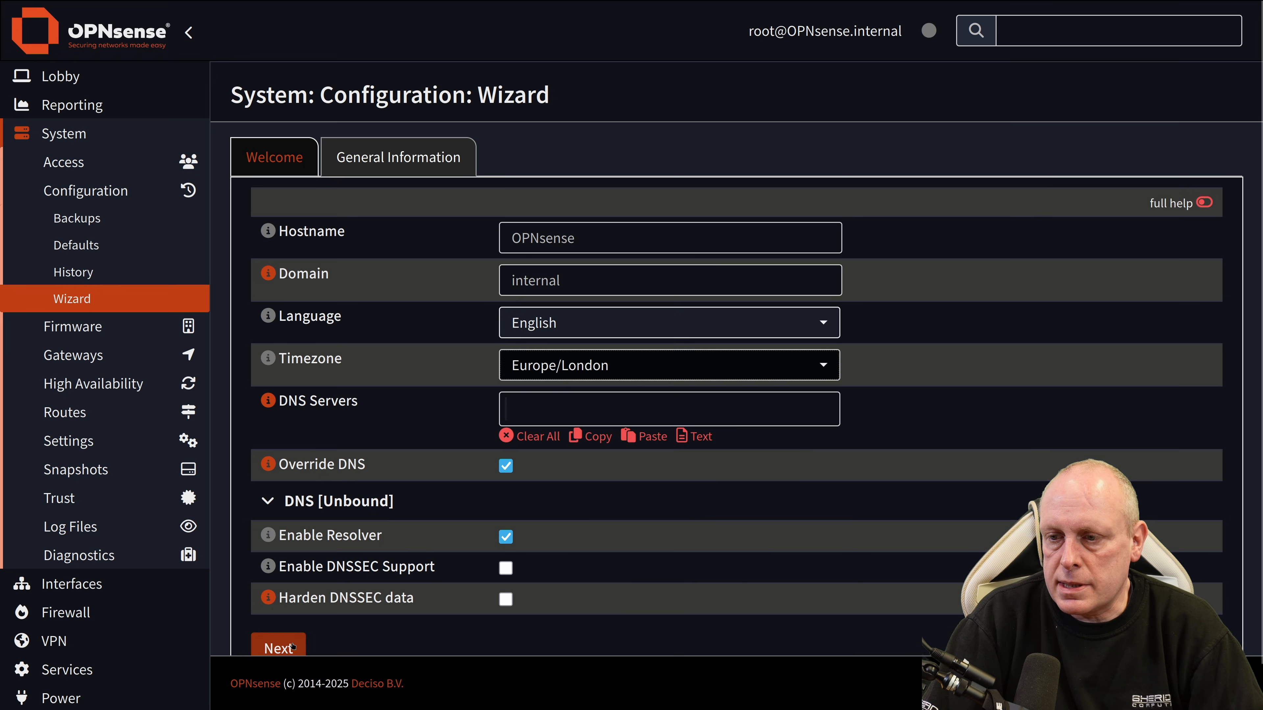
Step: On the WAN network step, set the connection type to PPPoE
left_click(293, 647)
left_click(587, 238)
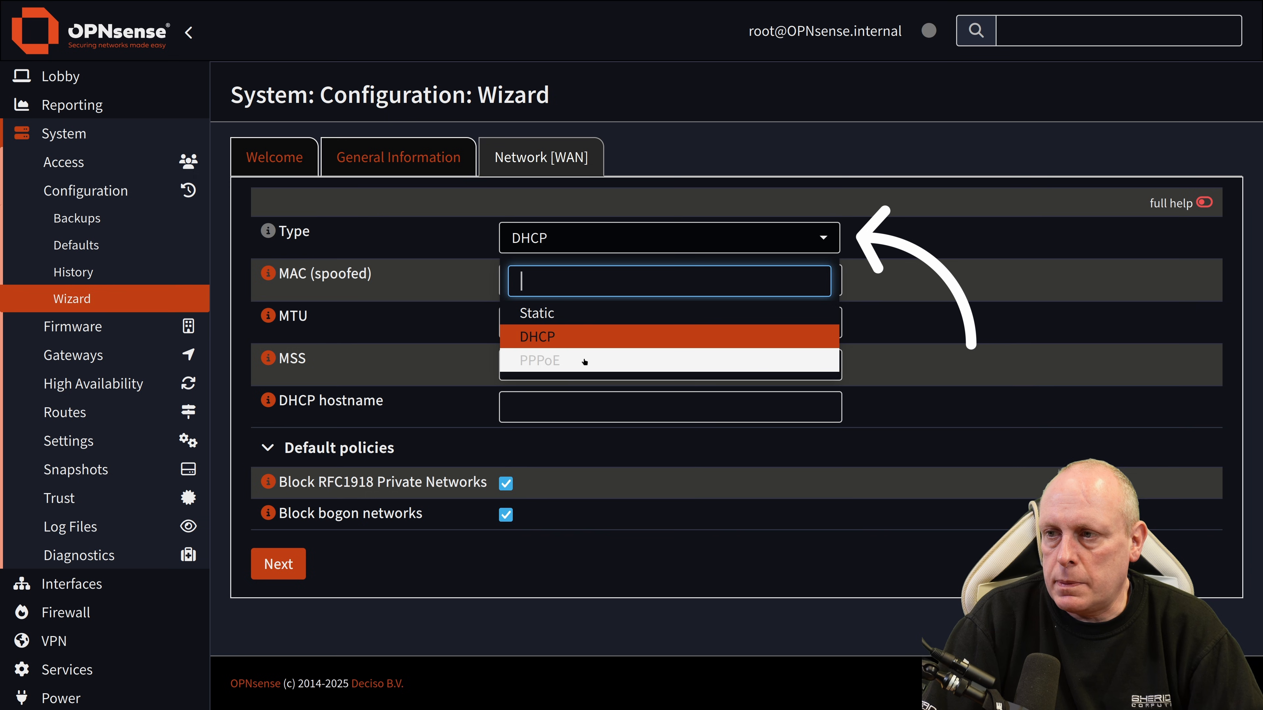
left_click(585, 362)
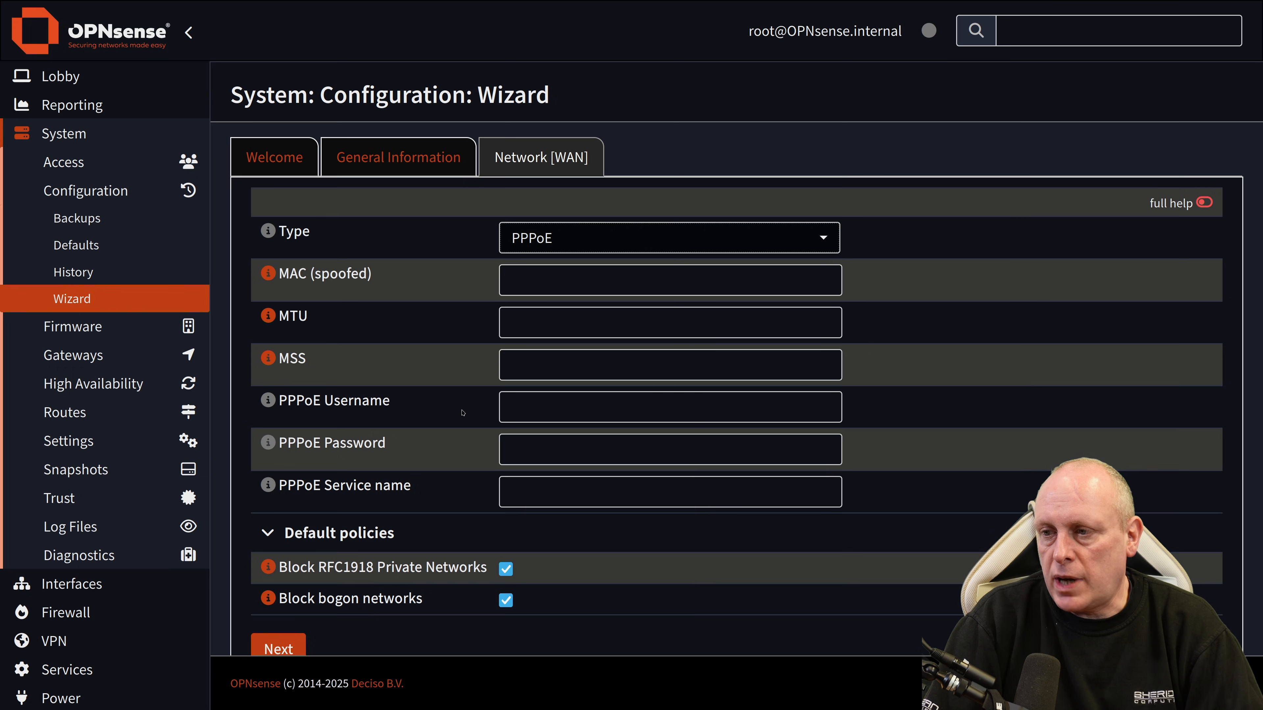
Step: Enter the PPPoE username and password, turn off bogon network blocking, and continue
left_click(517, 409)
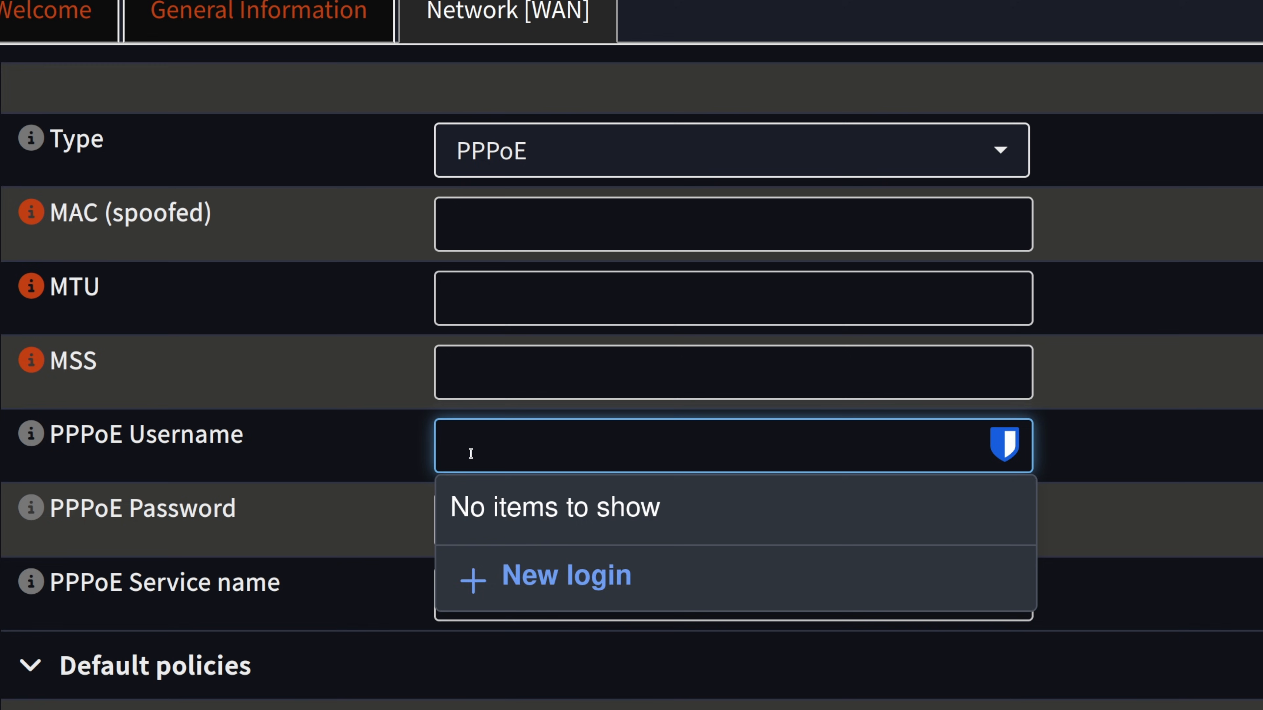
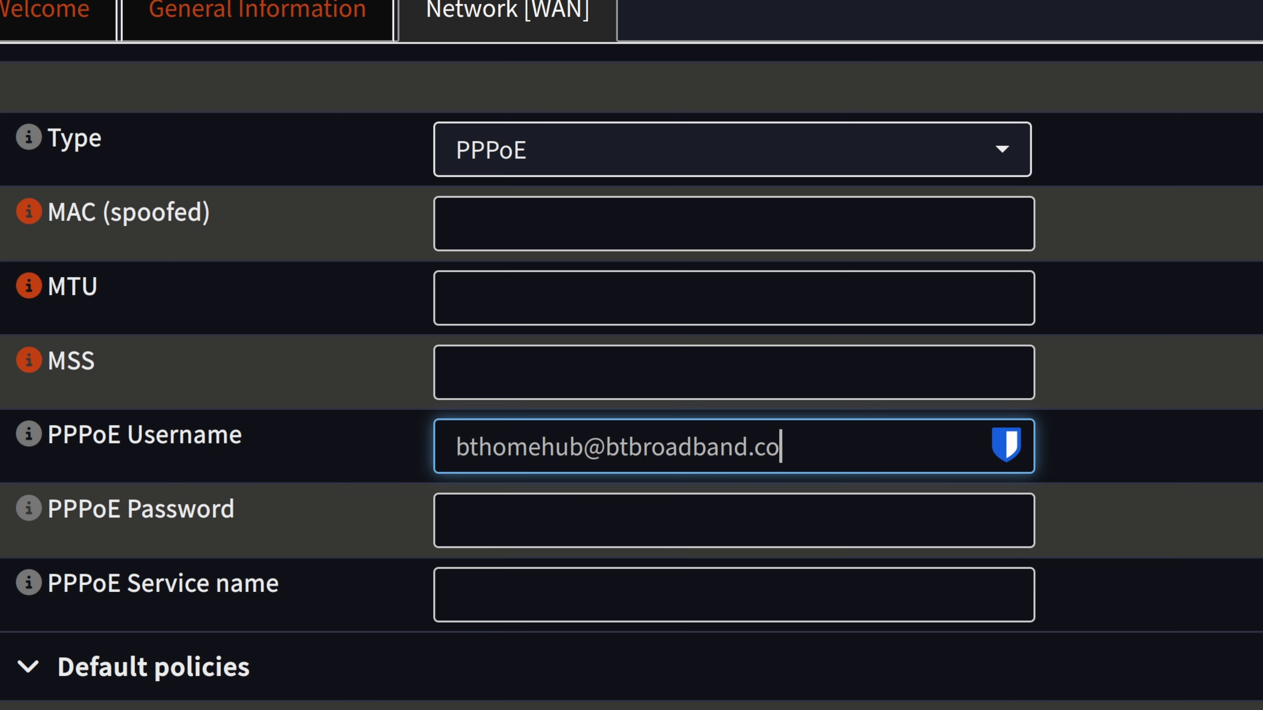
left_click(536, 521)
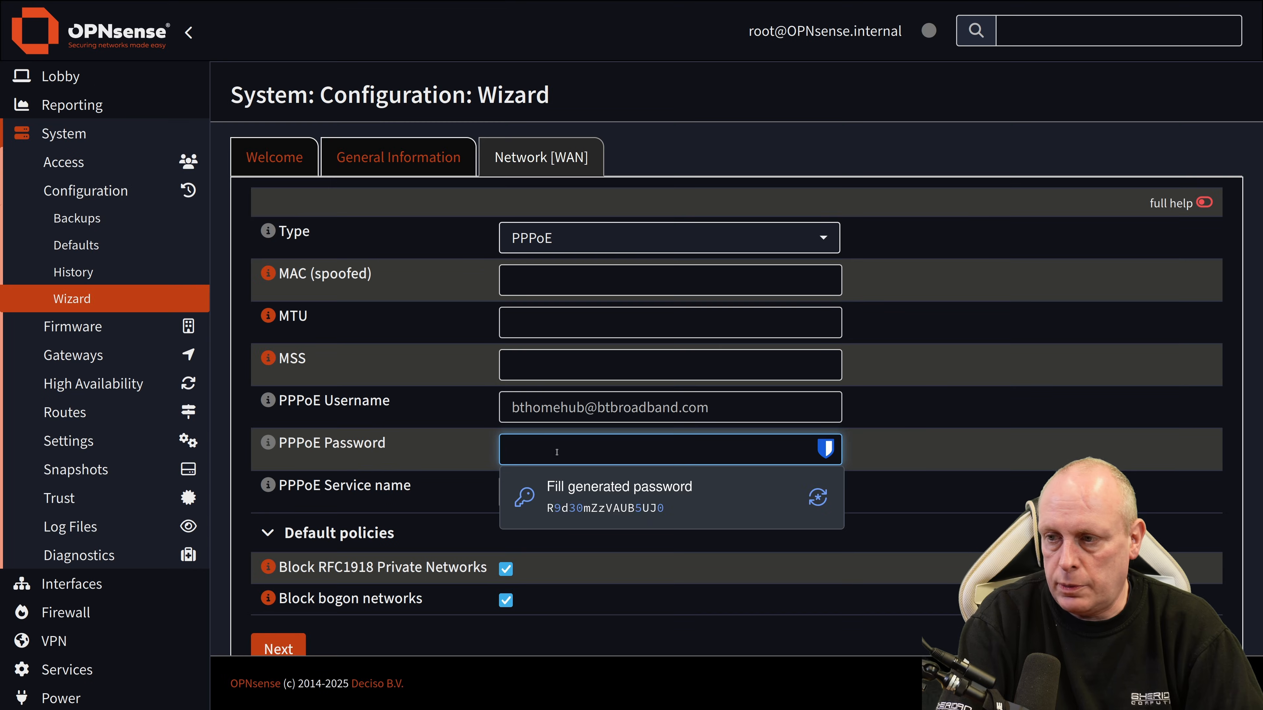
type("••")
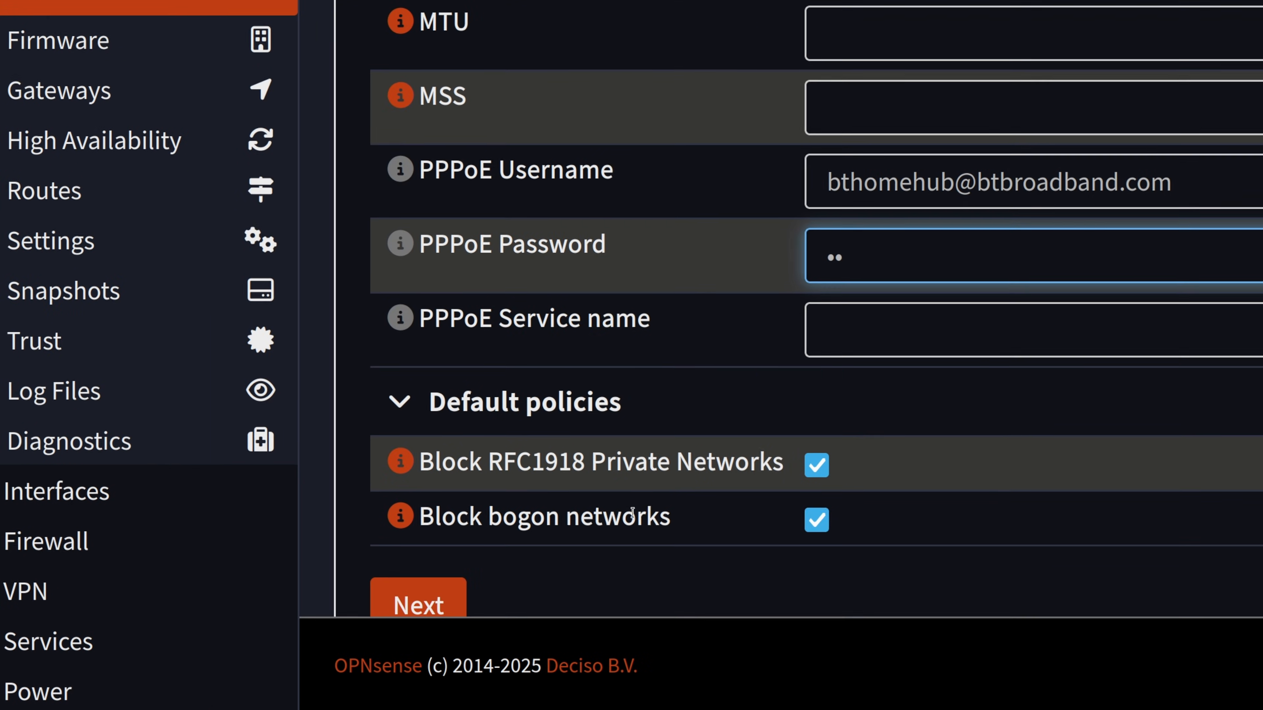
left_click(506, 602)
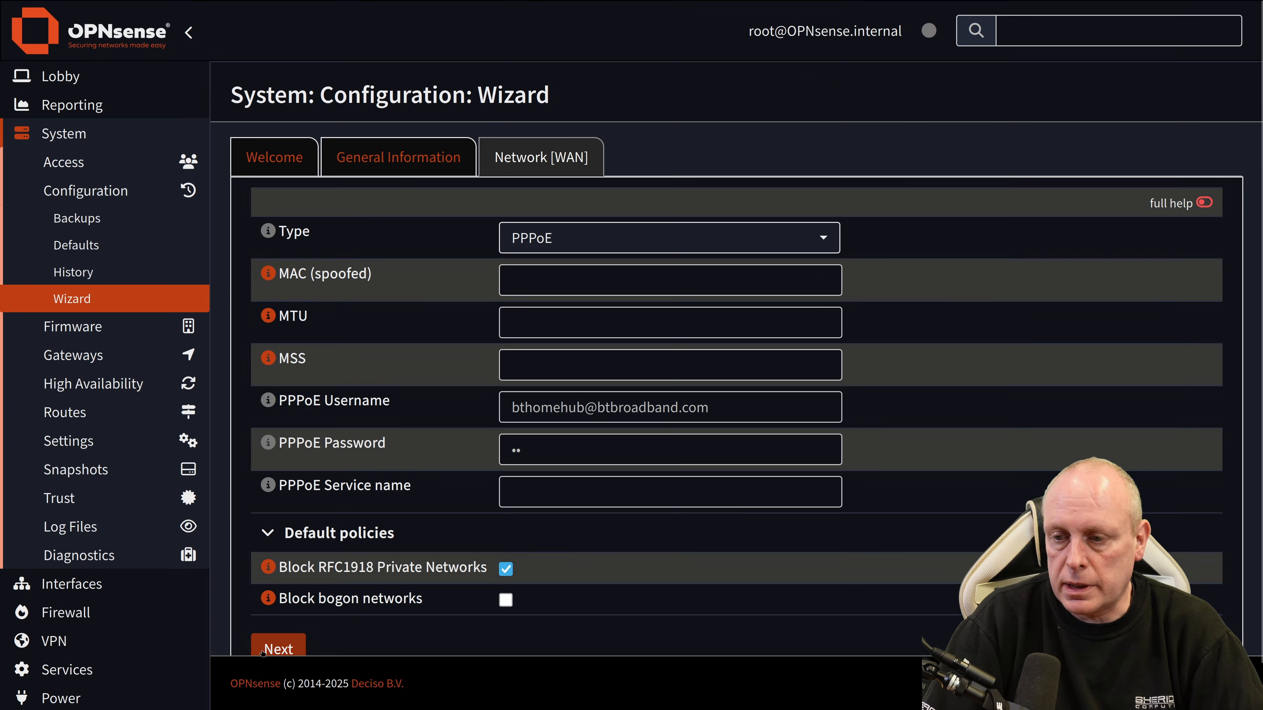
left_click(279, 647)
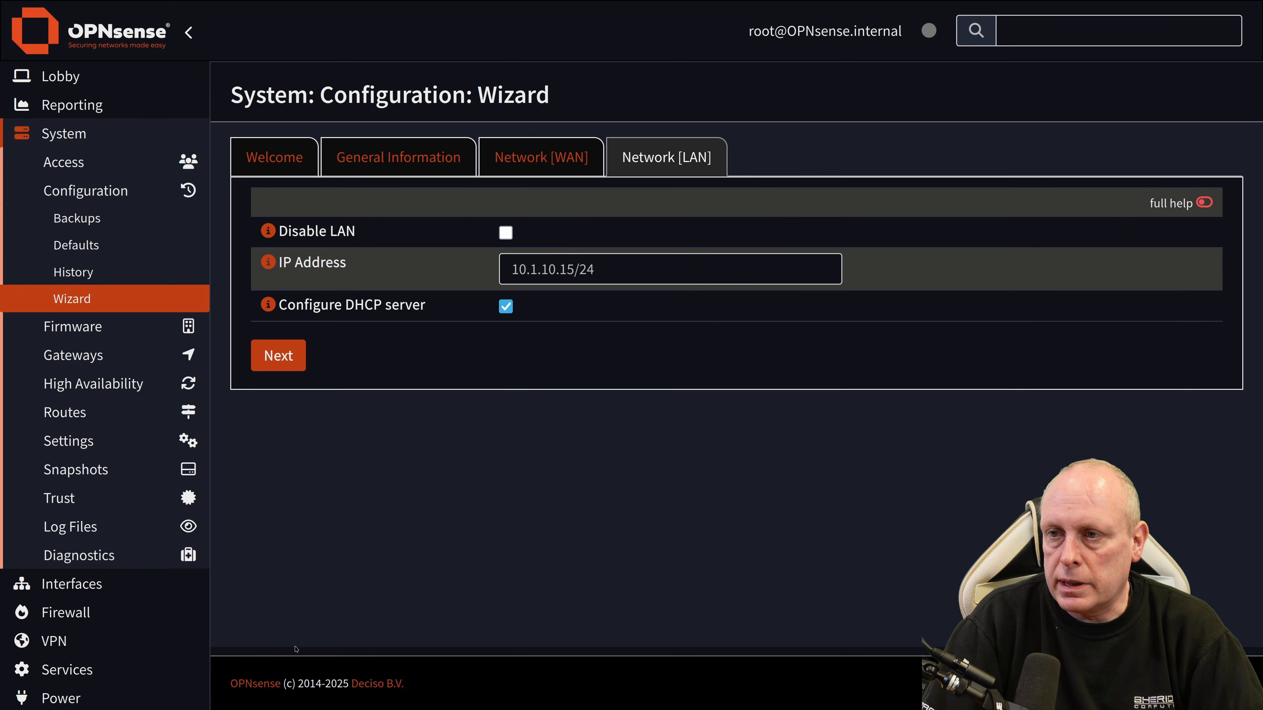
Step: Skip past the LAN and root password pages, apply the configuration, and open the dashboard
left_click(288, 357)
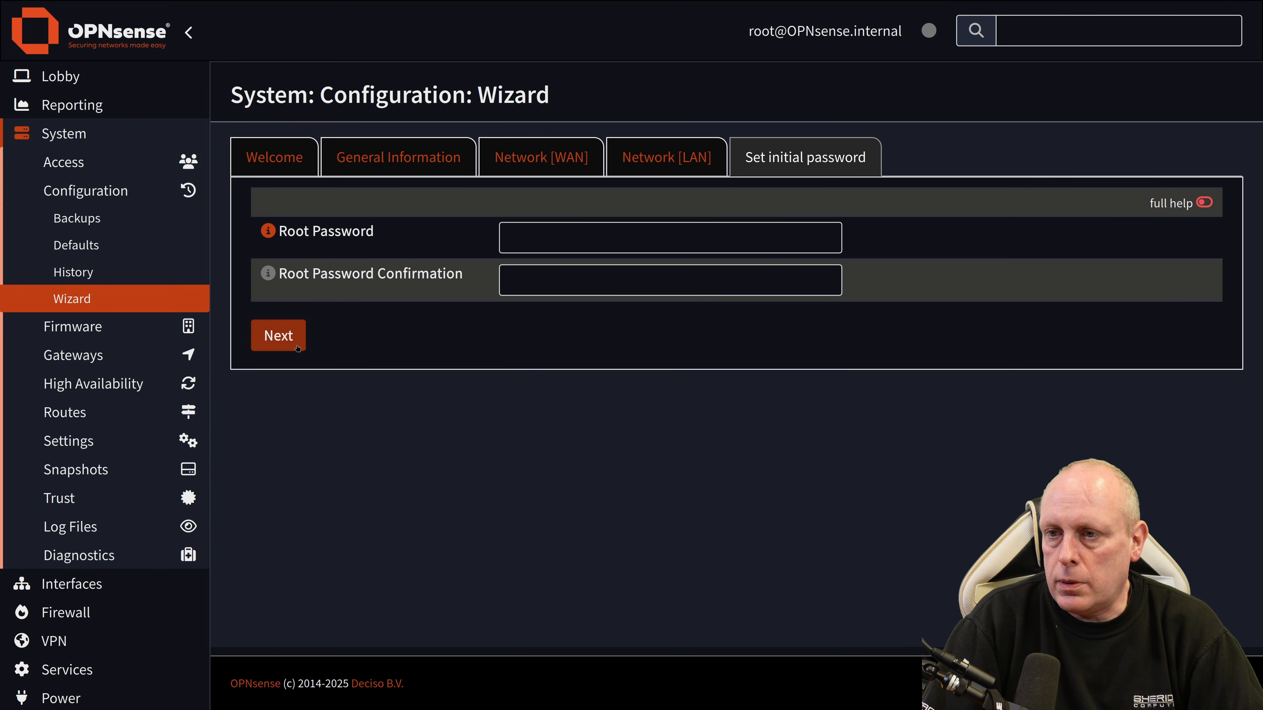
left_click(294, 341)
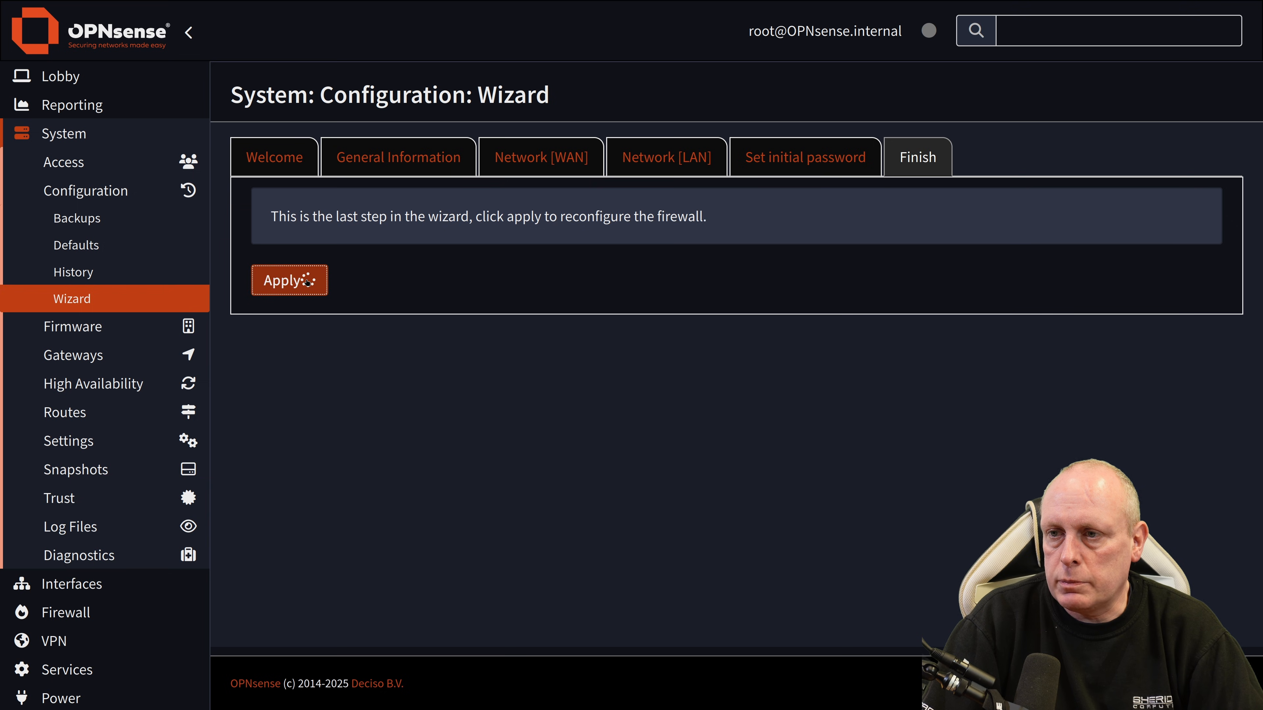
left_click(308, 282)
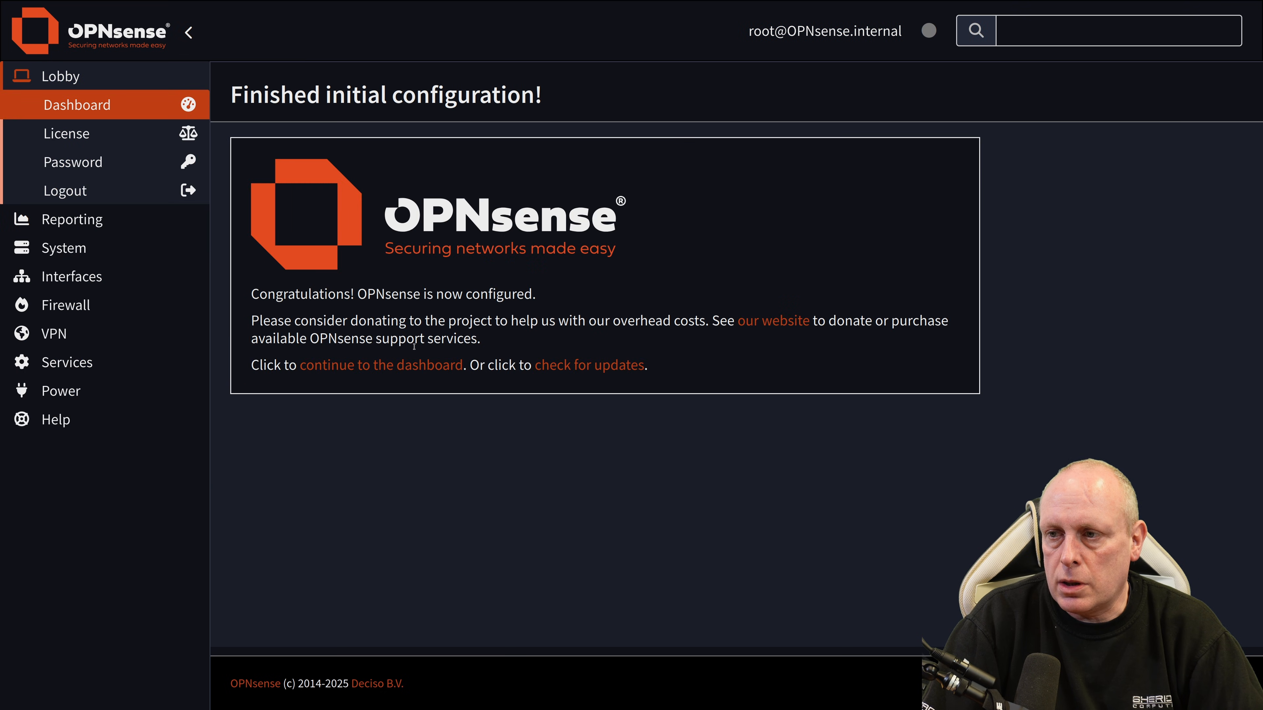
left_click(384, 369)
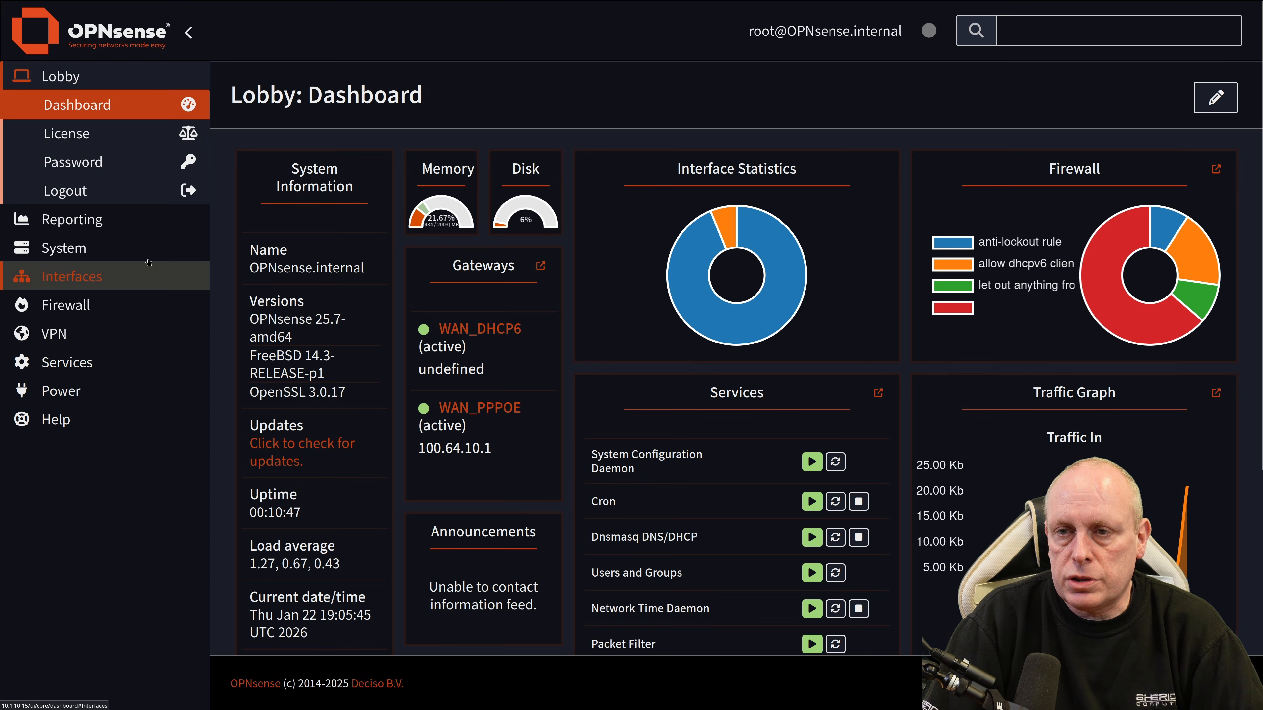
Step: Ping 8.8.8.8 from Interfaces > Diagnostics > Ping, stopping after one reply with 0.0% loss
left_click(158, 276)
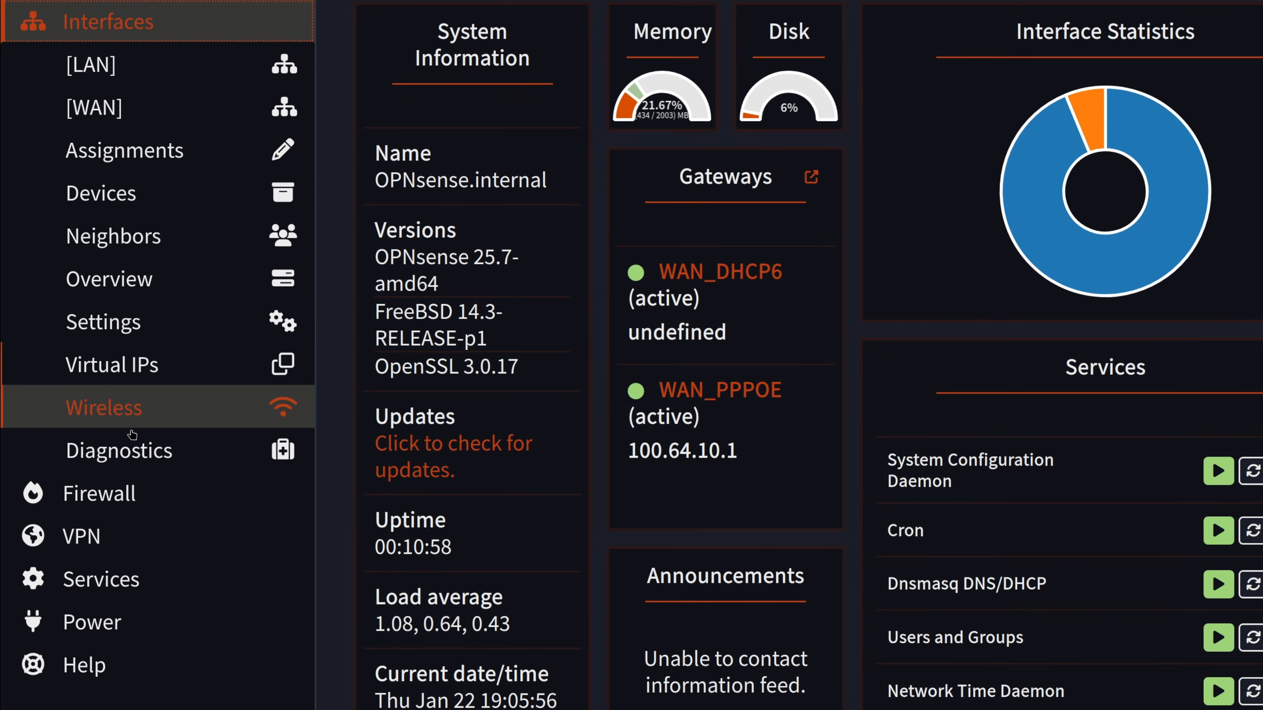
left_click(130, 451)
left_click(99, 693)
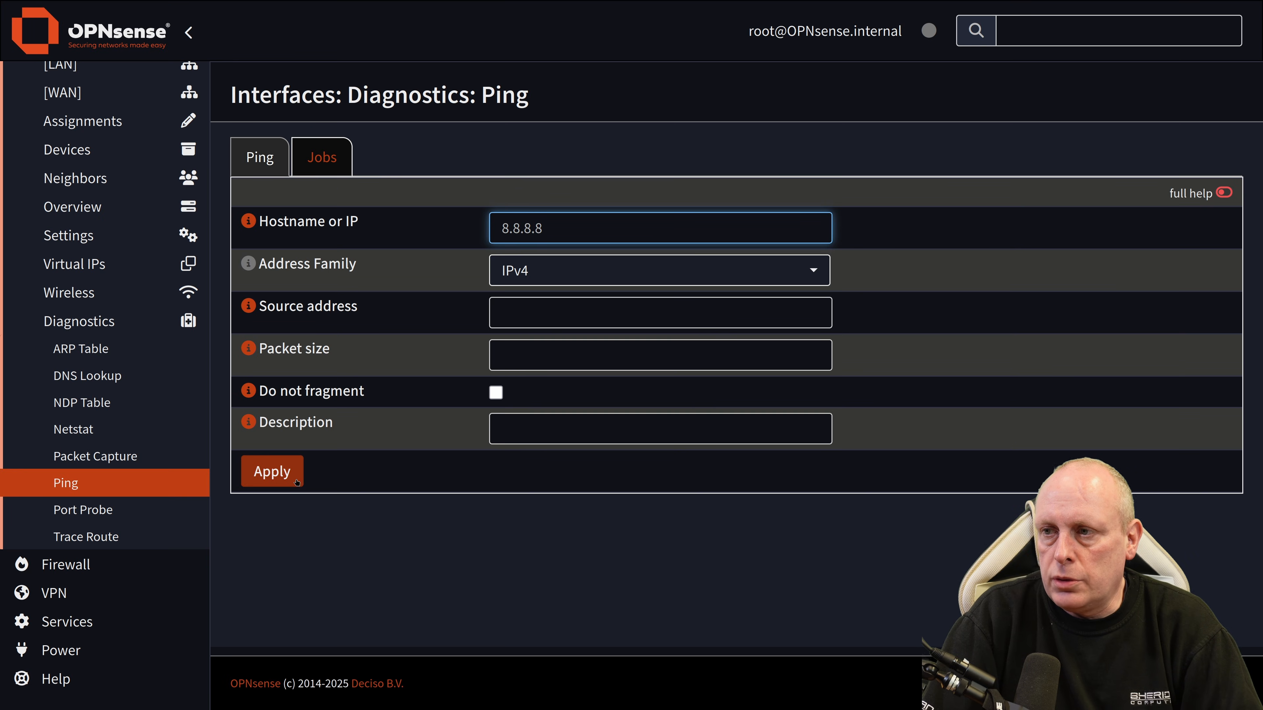
left_click(273, 471)
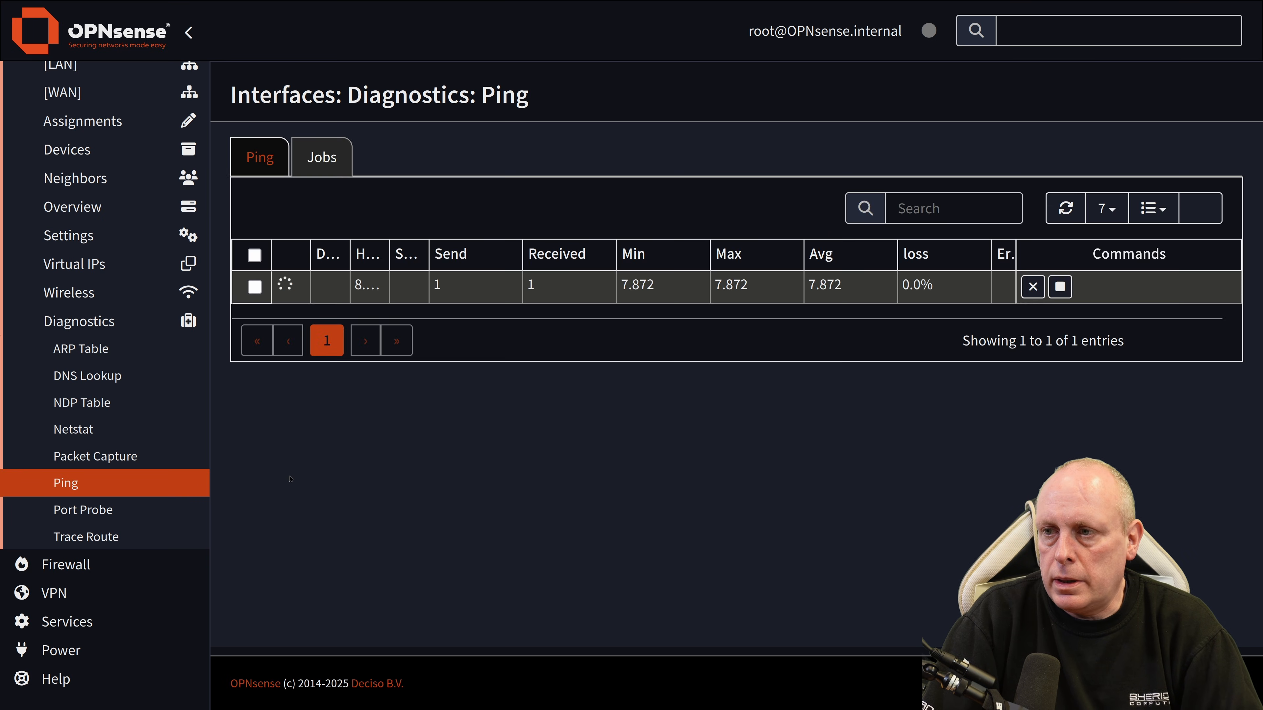
left_click(1060, 286)
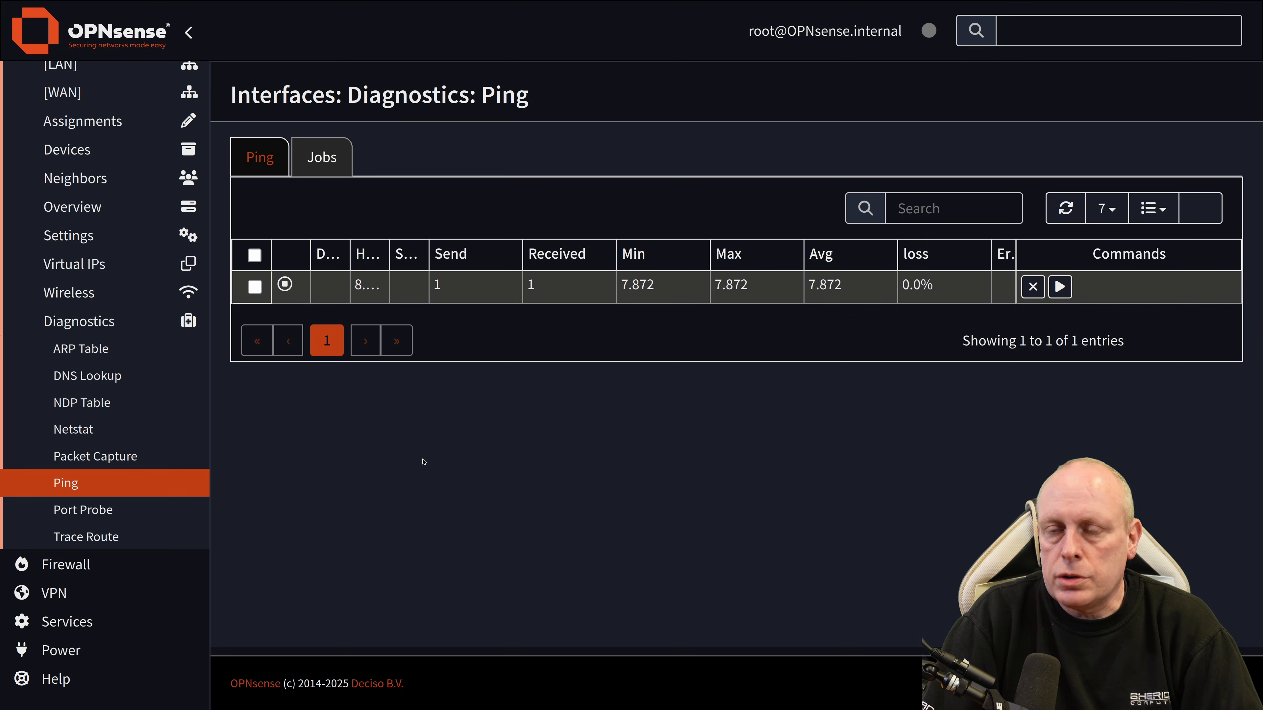
scroll(125, 323, "up", 3)
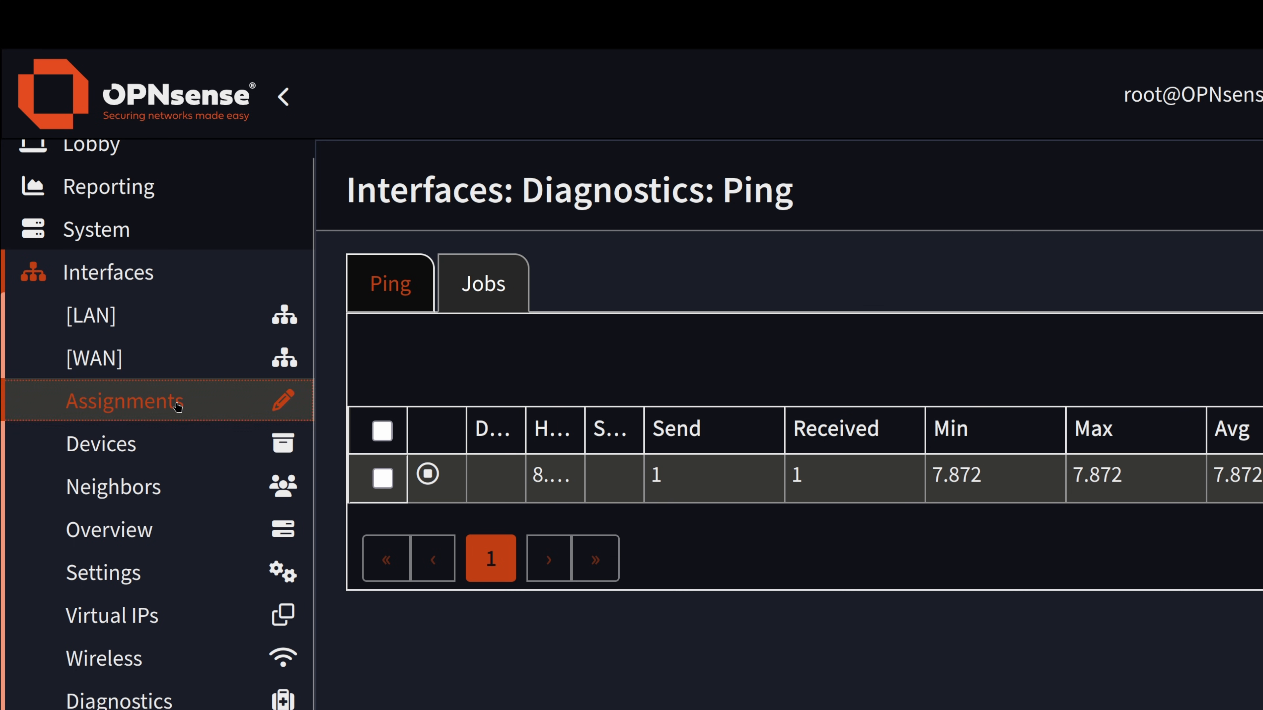
Step: Review the WAN device choices on Interfaces > Assignments, leaving them unchanged
left_click(178, 407)
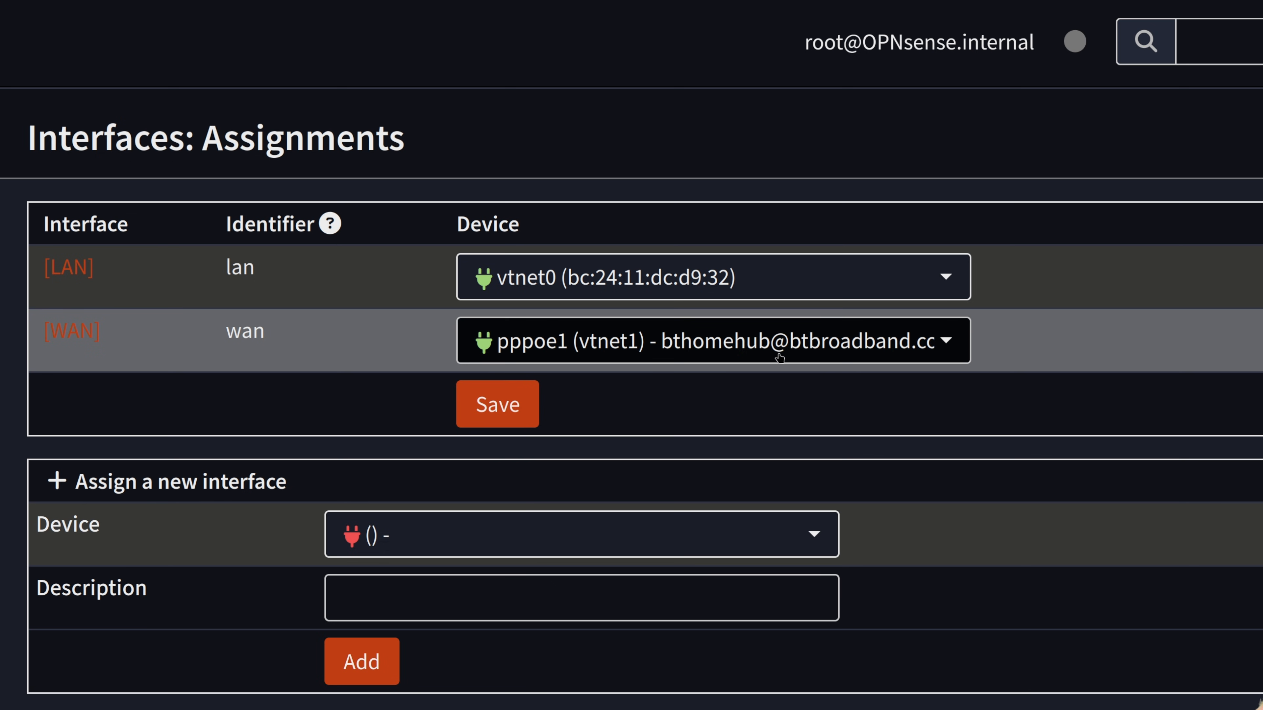
left_click(951, 347)
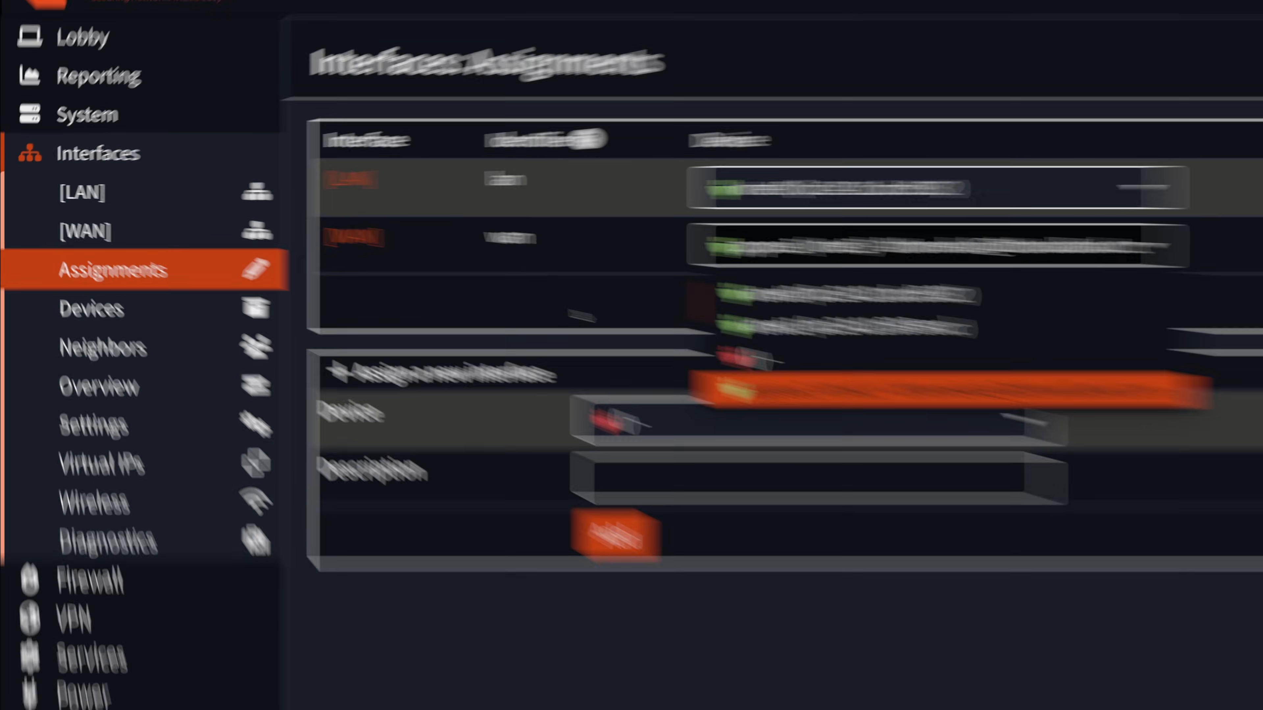
left_click(582, 316)
Step: Inspect the pppoe1 point-to-point device on vtnet1, then return to Assignments
left_click(132, 342)
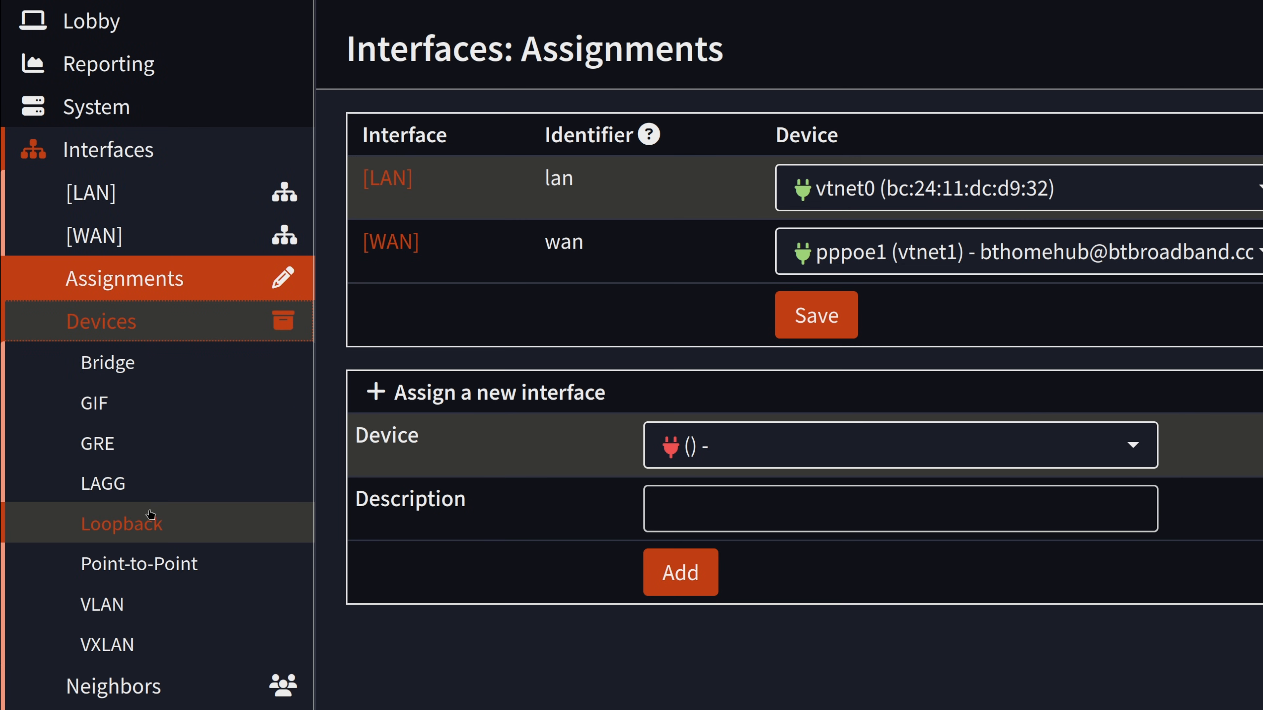
left_click(156, 558)
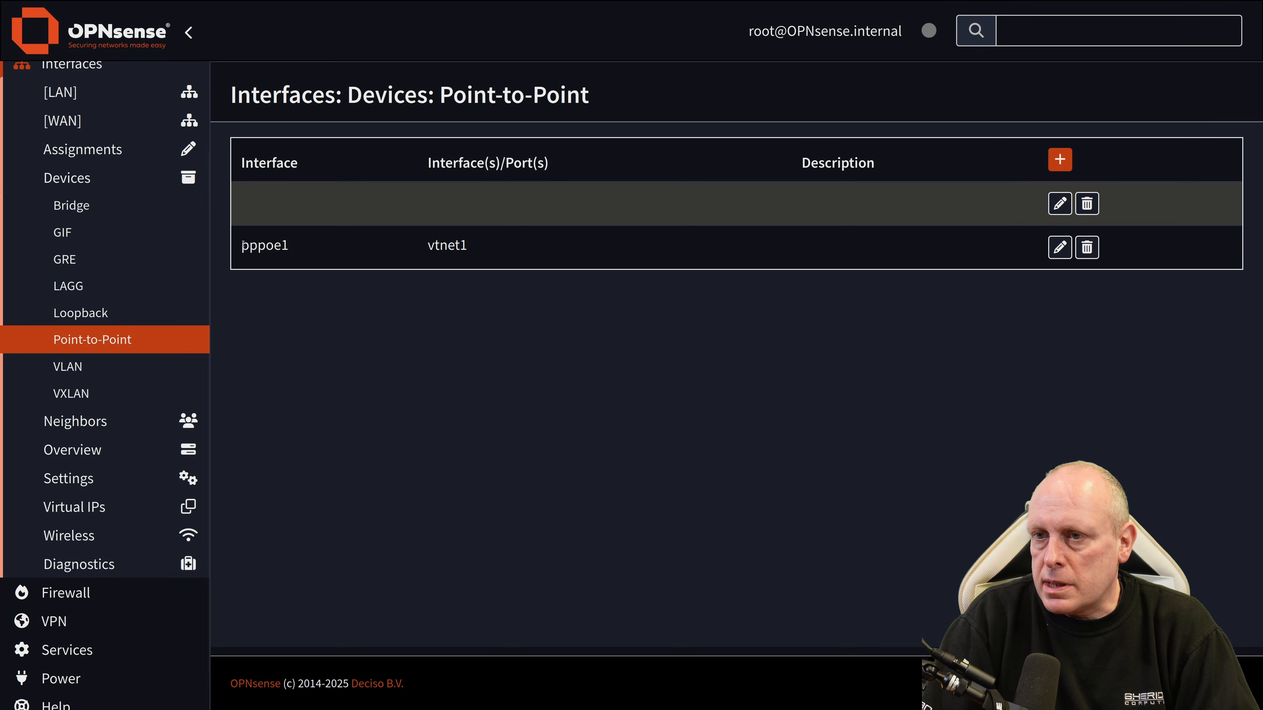
left_click_drag(359, 273, 724, 279)
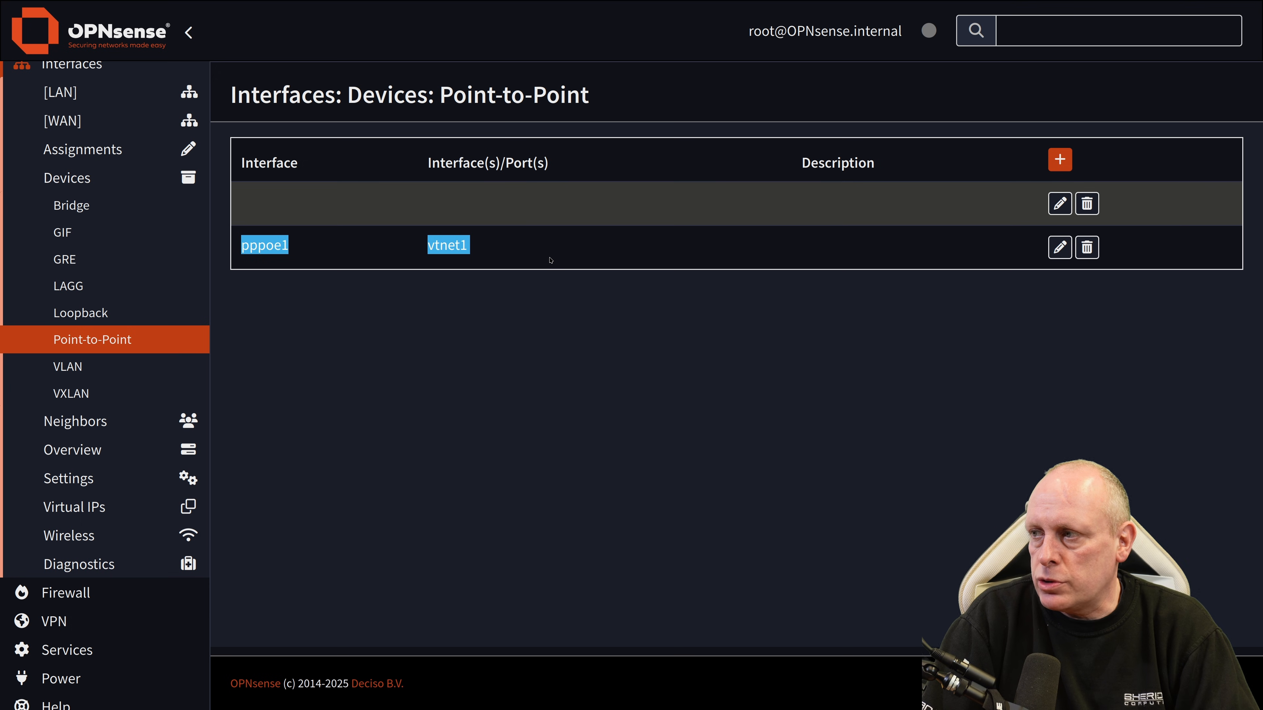
left_click(1060, 203)
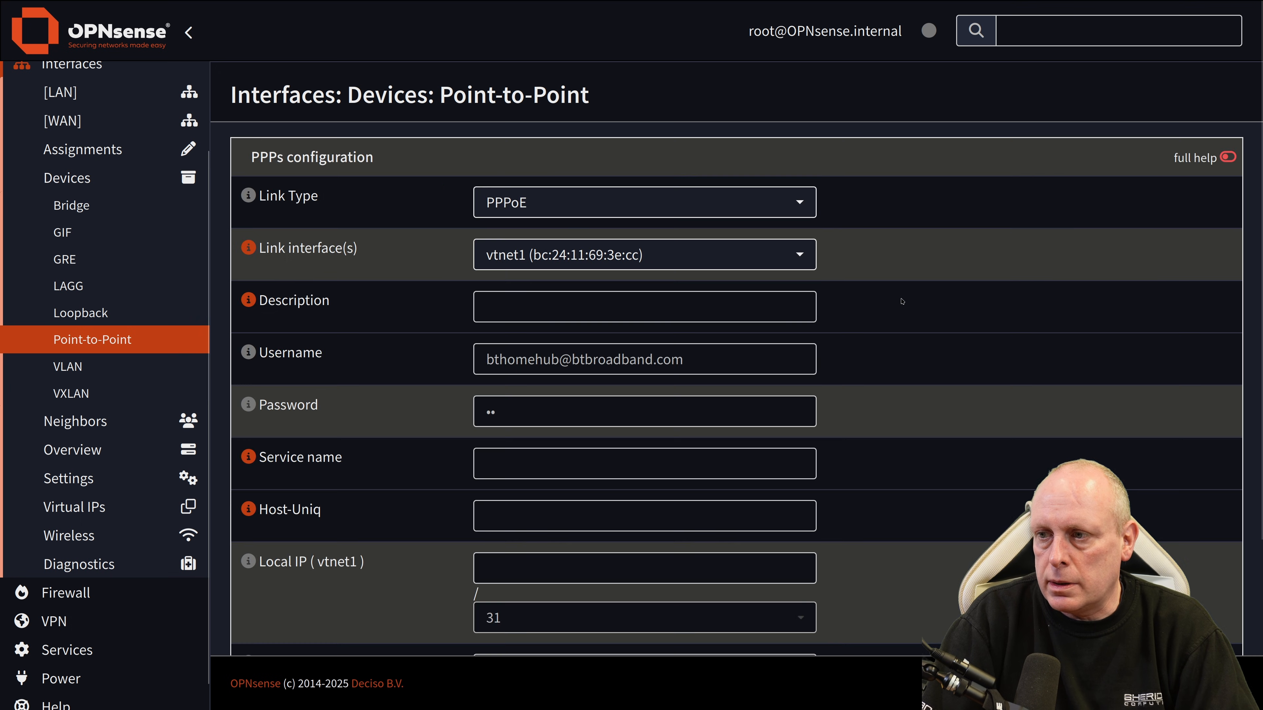
scroll(902, 293, "down", 4)
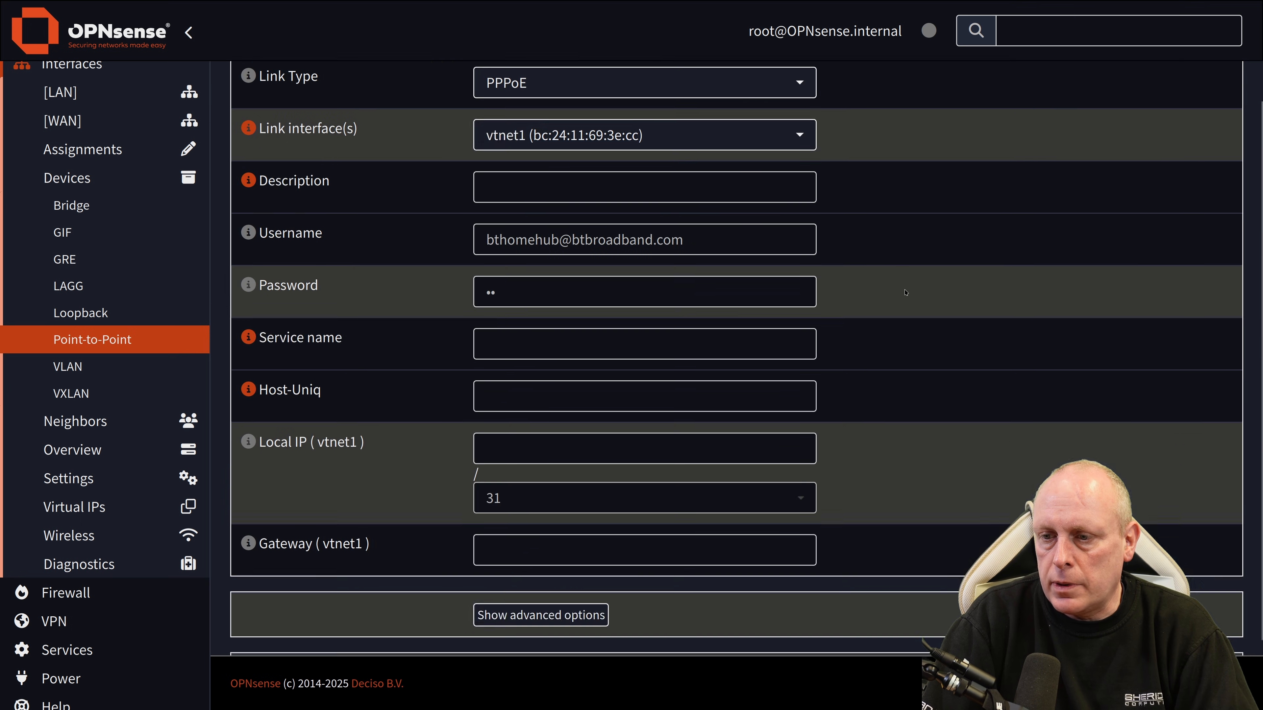
scroll(900, 293, "up", 4)
left_click(106, 151)
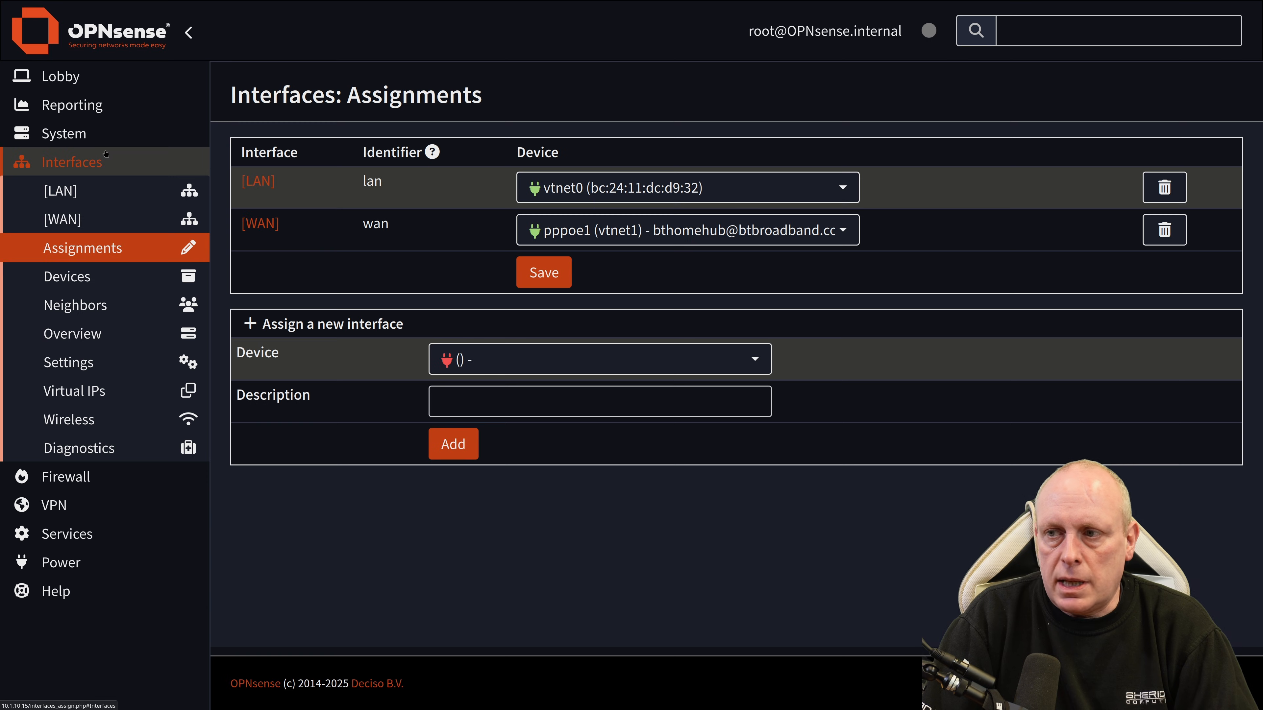
left_click(764, 357)
Step: Close the new-interface device list without picking a device
left_click(763, 357)
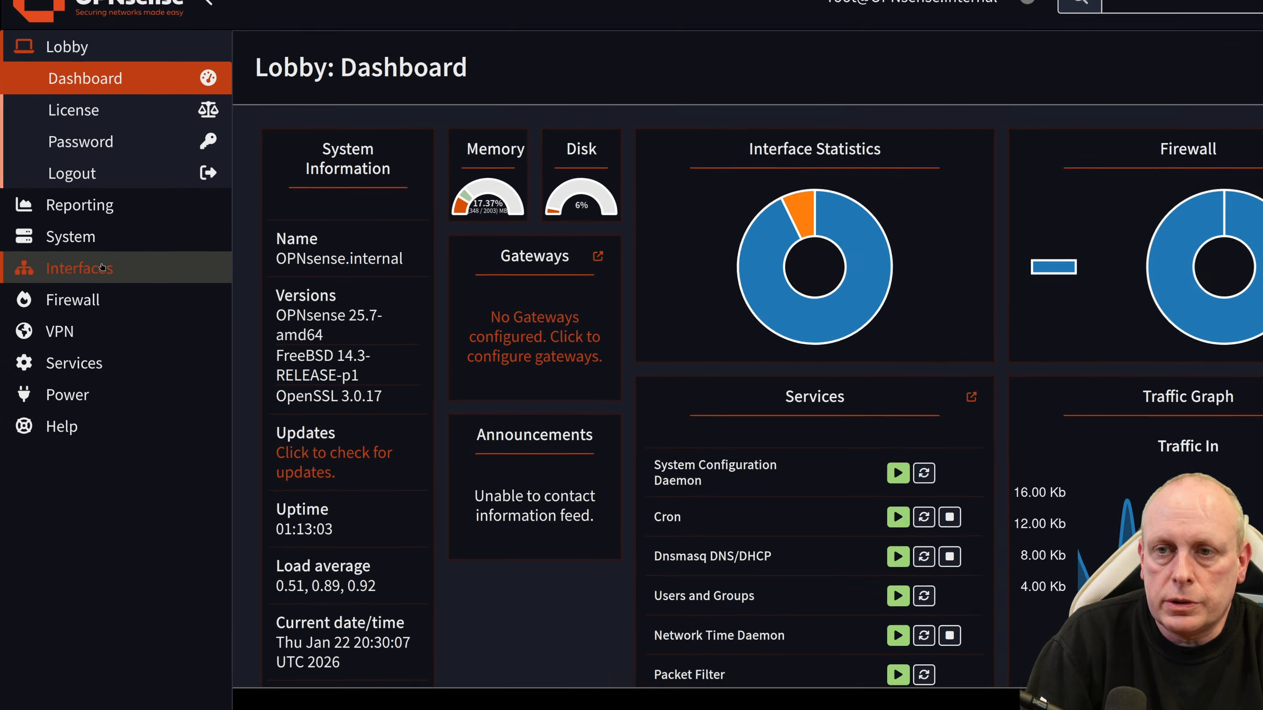
Step: Set the WAN IPv4 configuration type to None, then save and apply
left_click(102, 267)
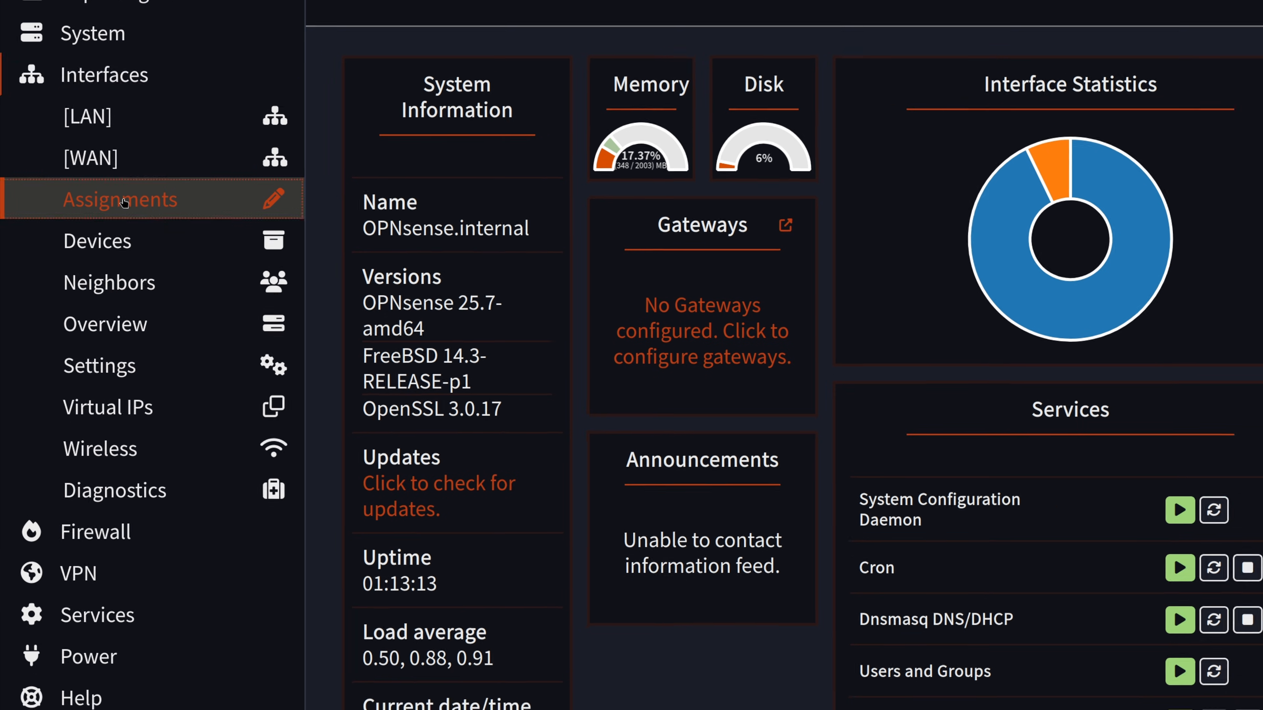
left_click(124, 202)
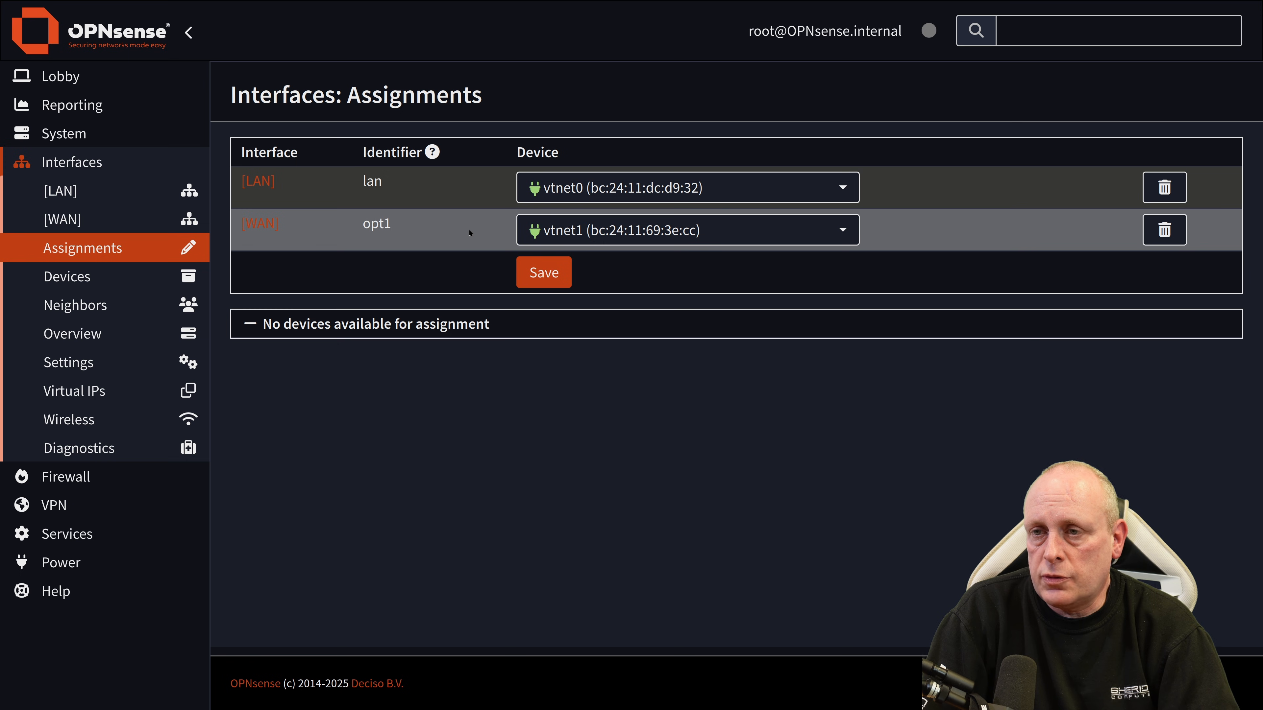
left_click(268, 223)
scroll(543, 425, "down", 3)
left_click(544, 426)
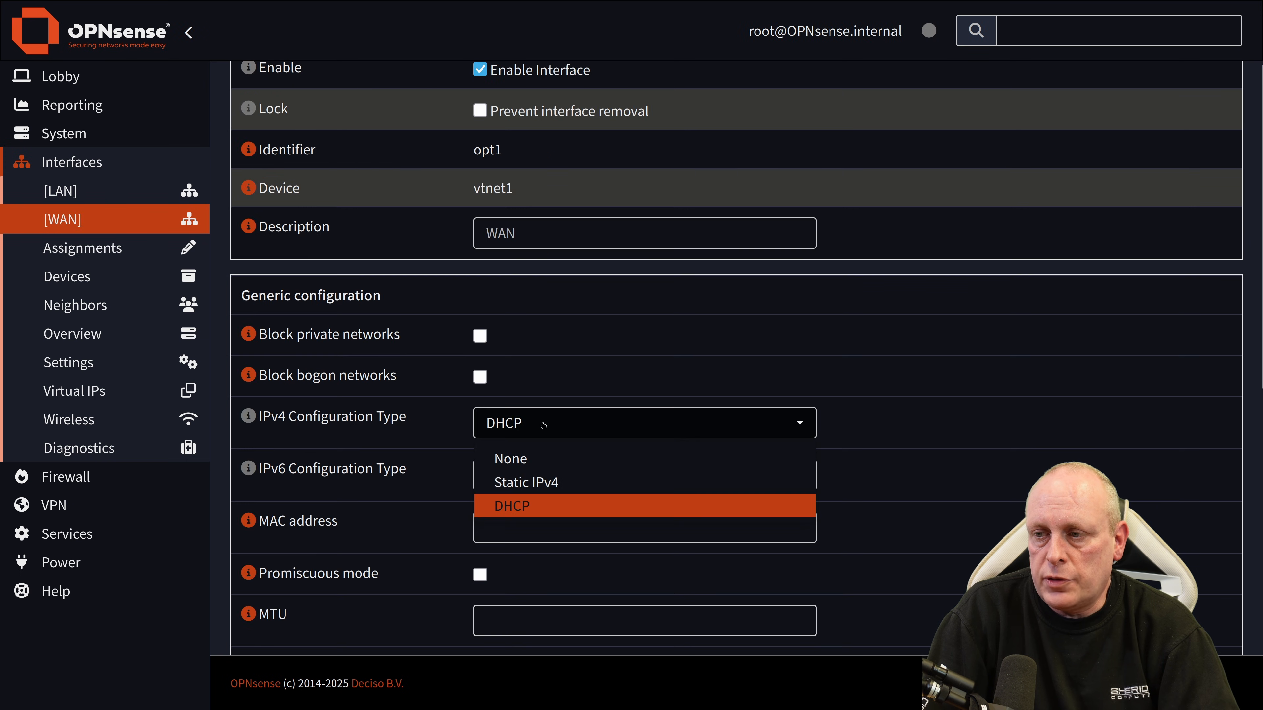
left_click(532, 457)
scroll(535, 451, "down", 5)
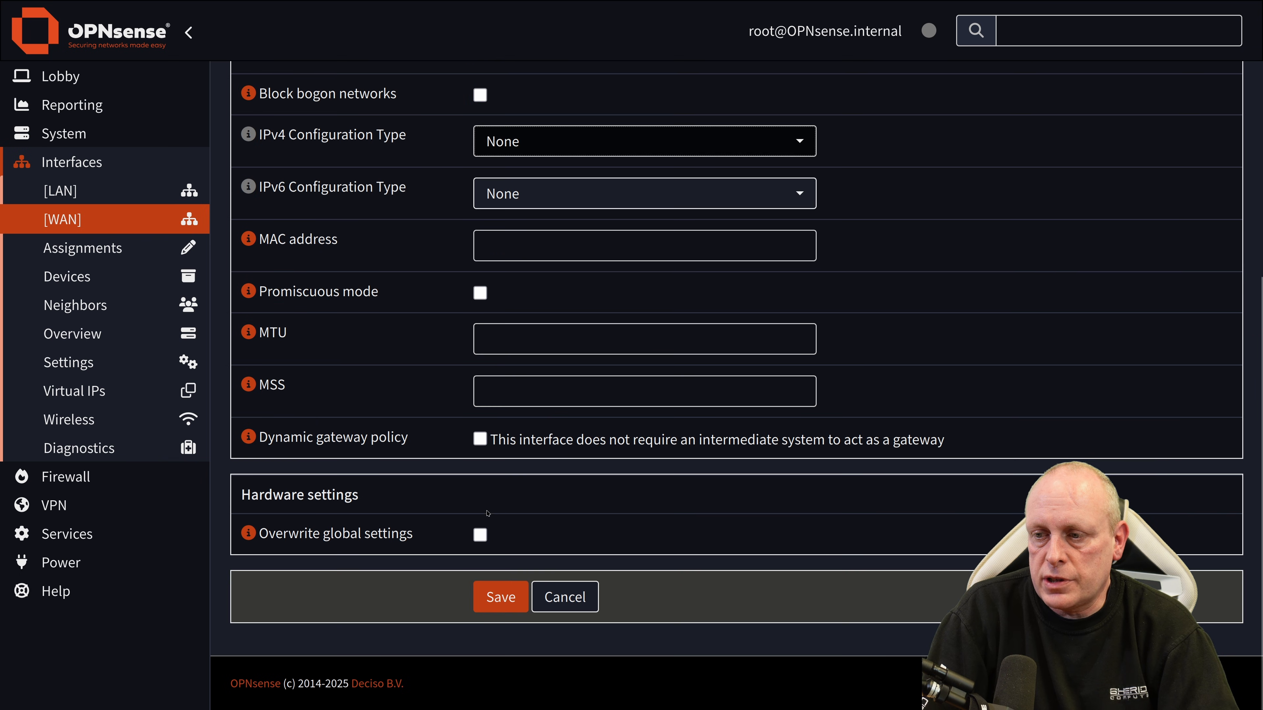
left_click(500, 597)
left_click(1132, 169)
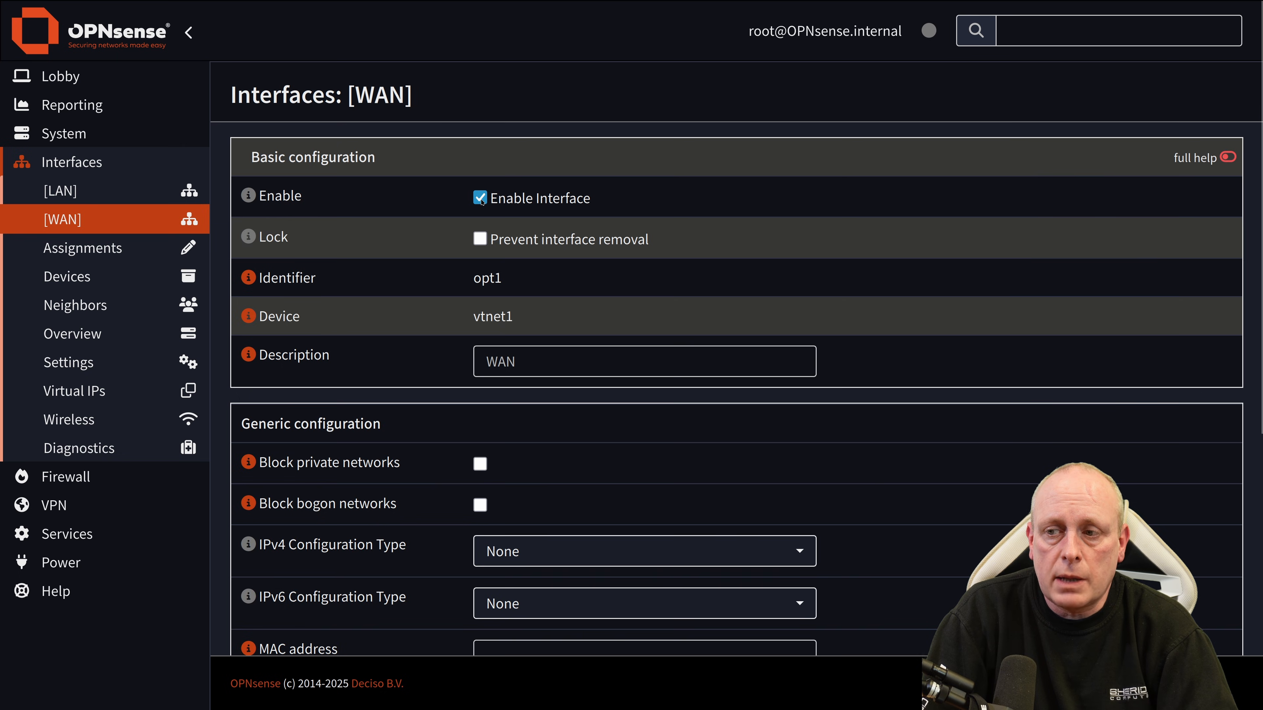
Step: Untick Enable Interface on WAN and save
left_click(480, 198)
left_click(500, 429)
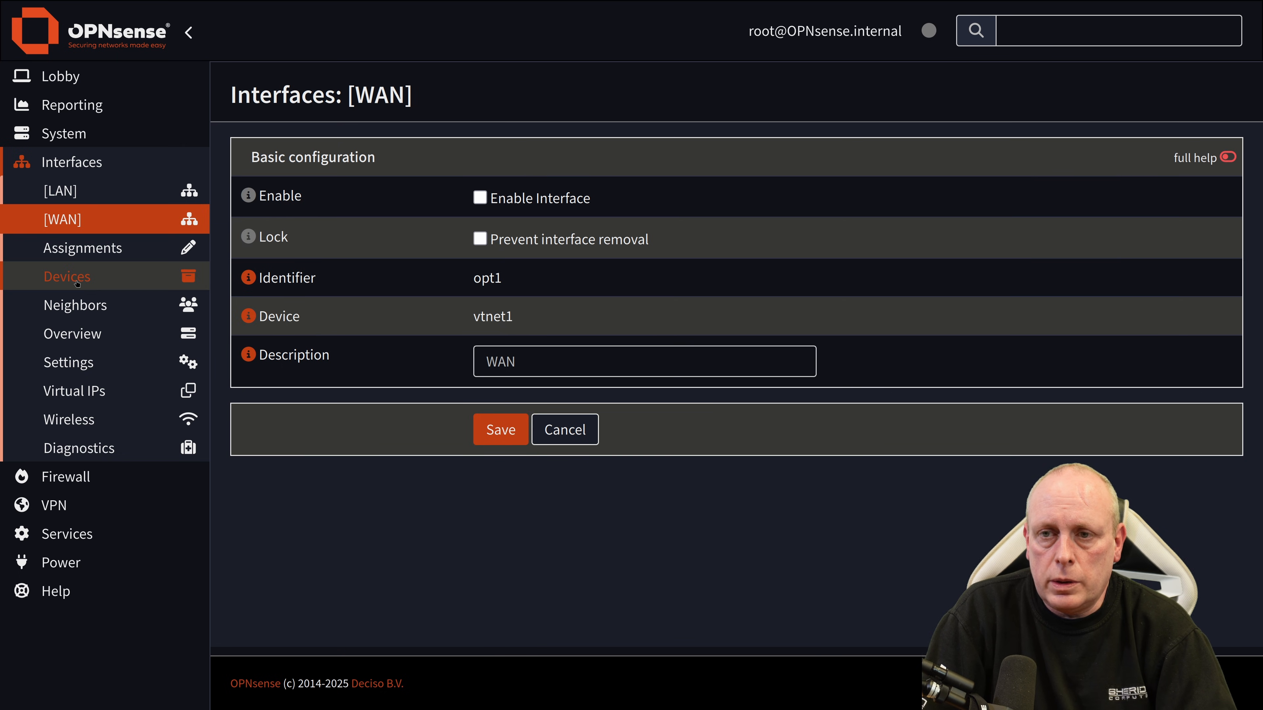
left_click(66, 276)
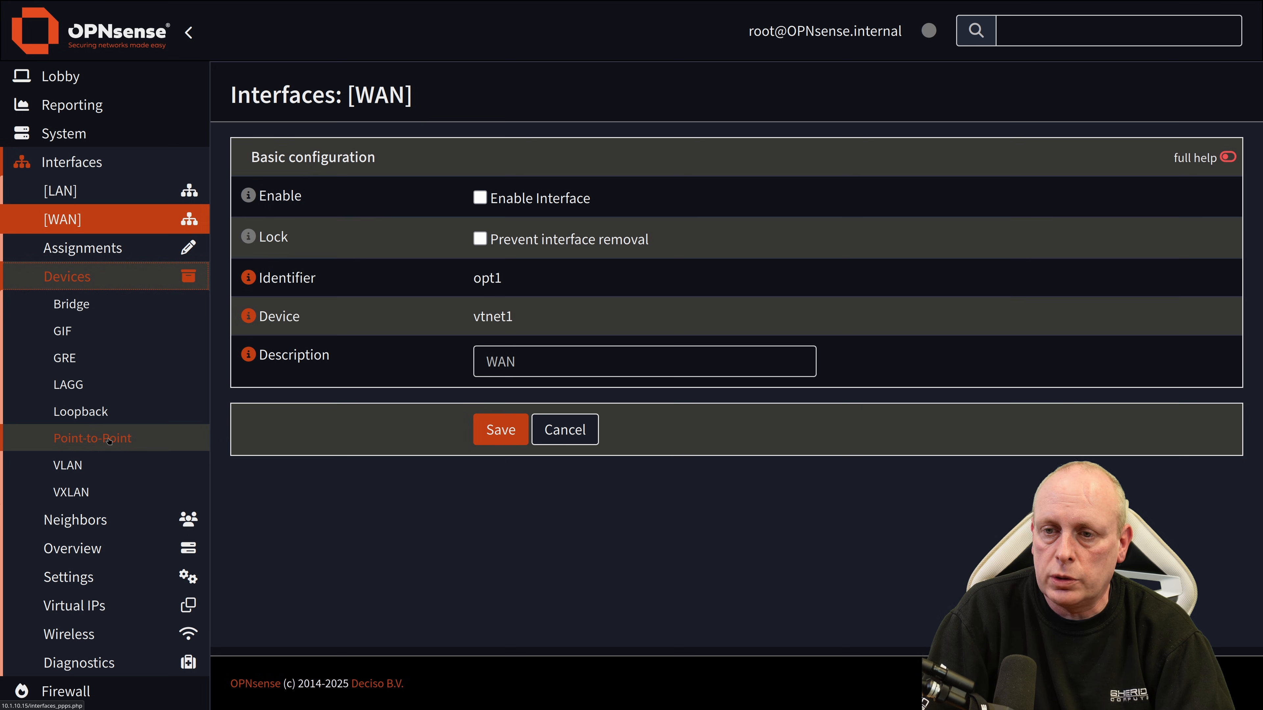
Step: Add a new PPPoE point-to-point device linked to vtnet1
left_click(117, 440)
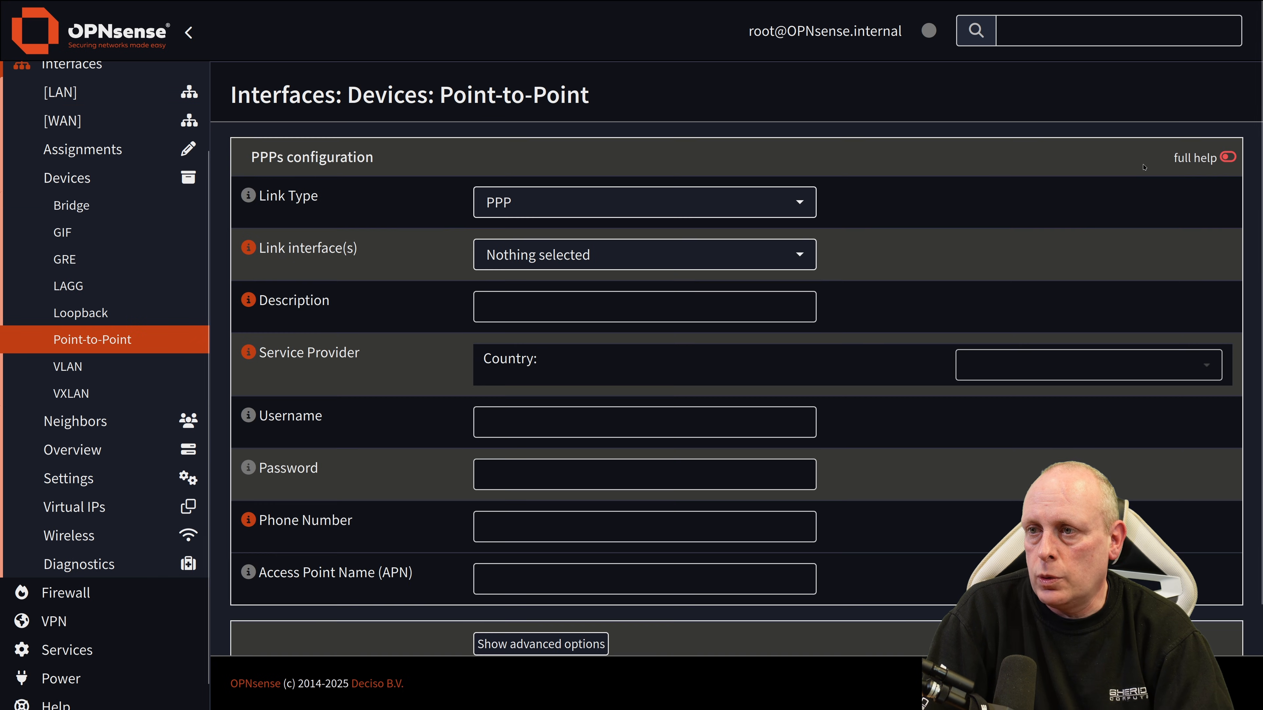
left_click(587, 202)
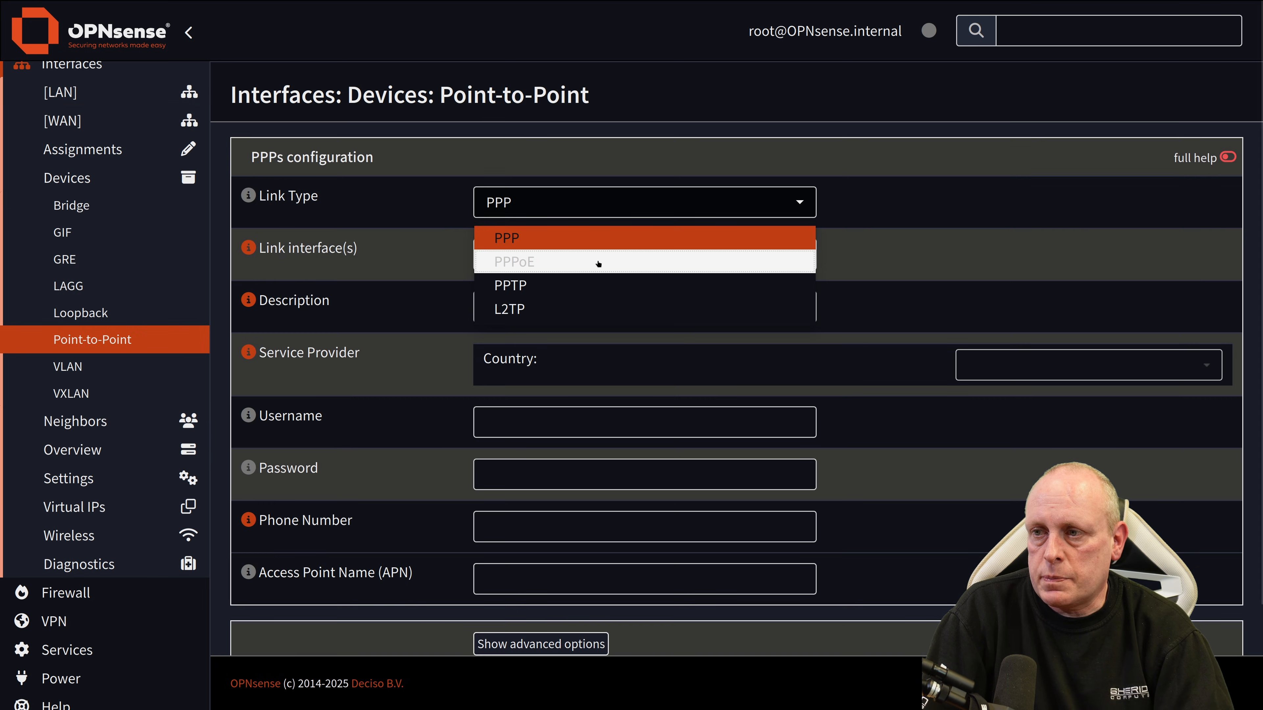
left_click(598, 262)
left_click(595, 255)
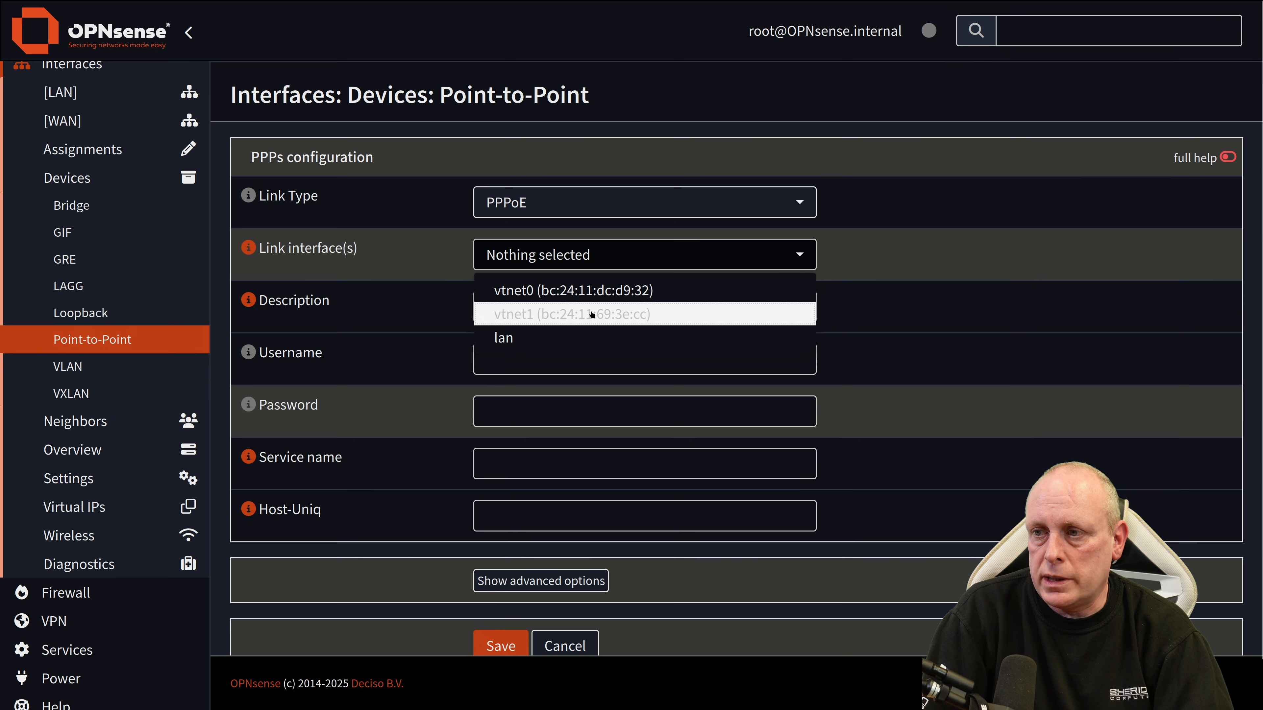
left_click(591, 314)
left_click(868, 257)
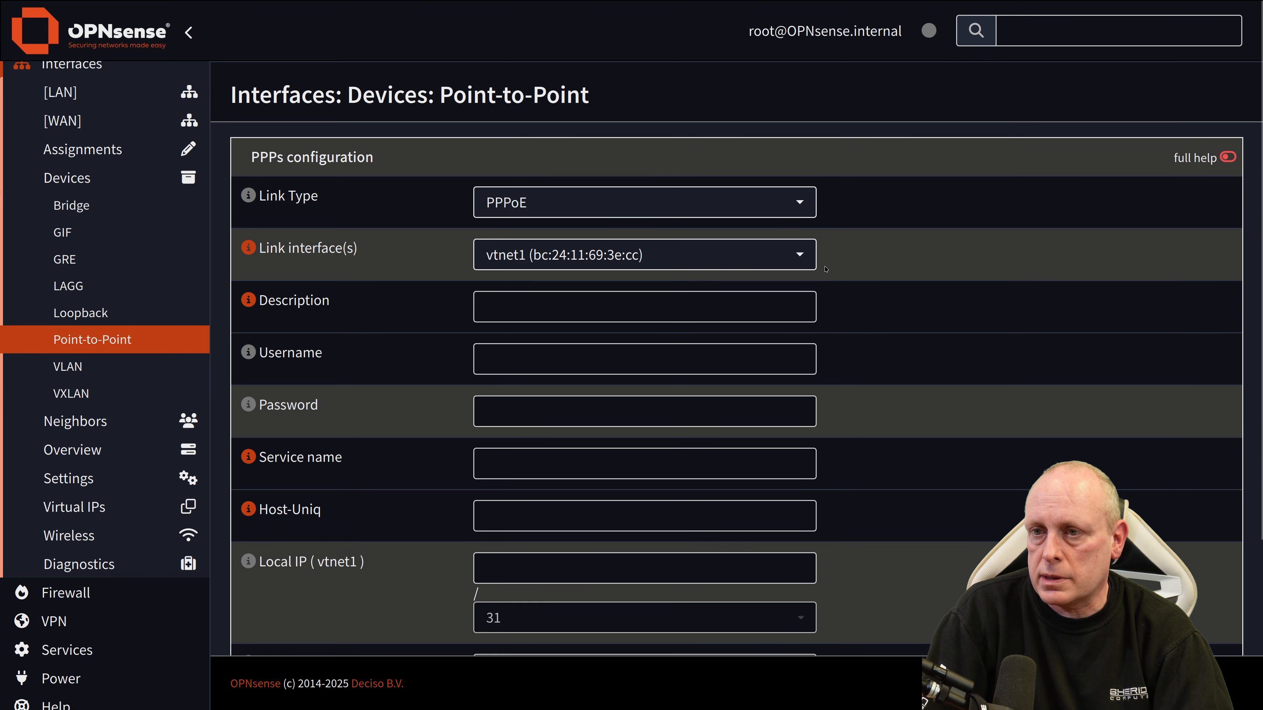
Step: Enter the ISP's PPPoE username and password, then save the device
left_click(668, 356)
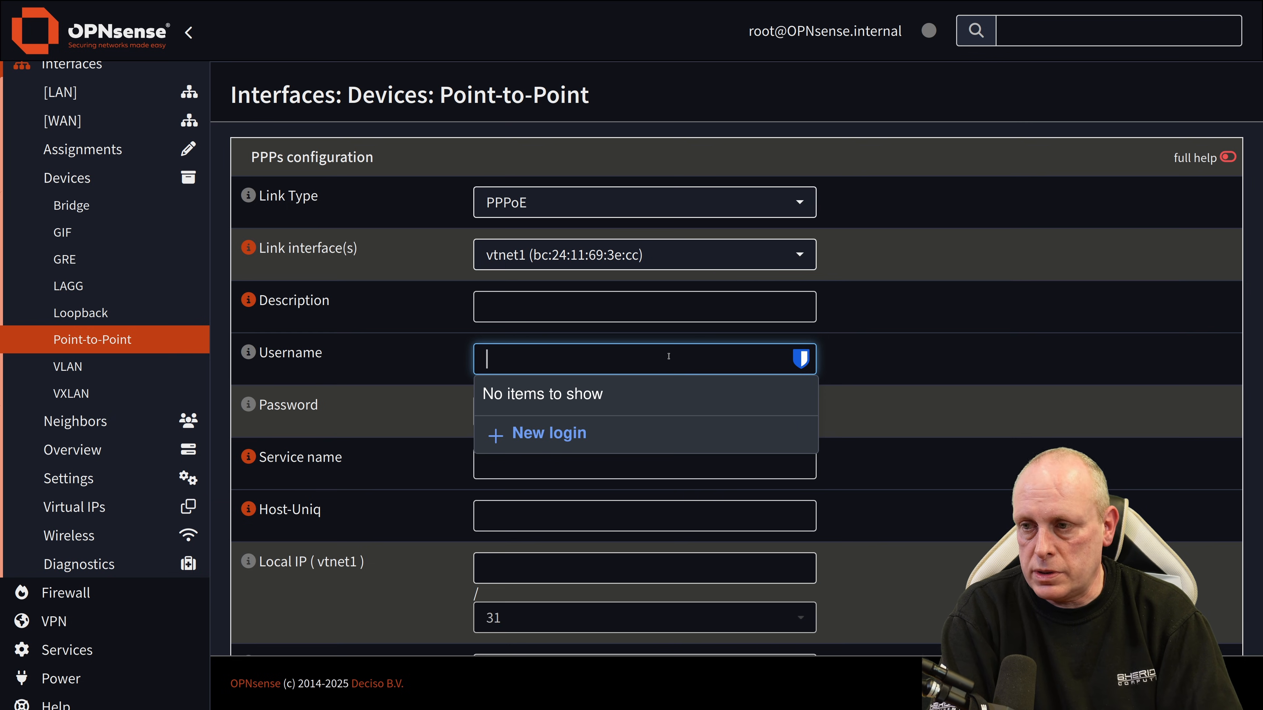
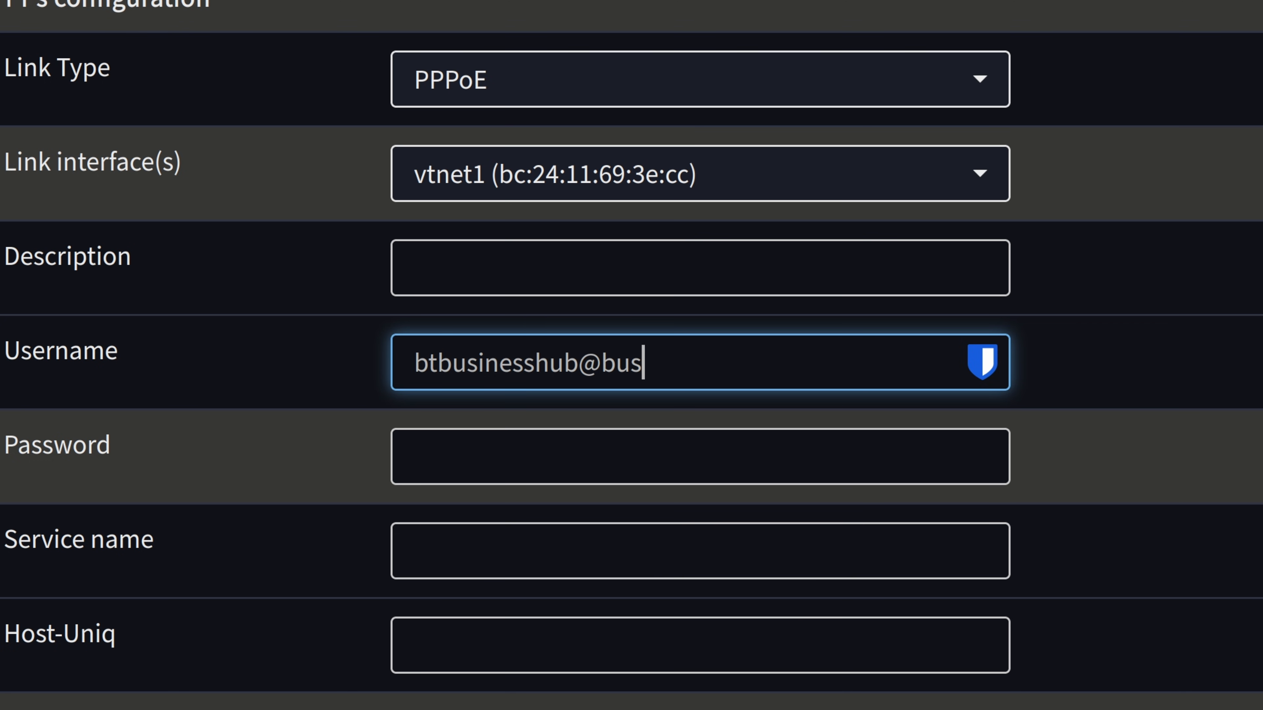
left_click(801, 452)
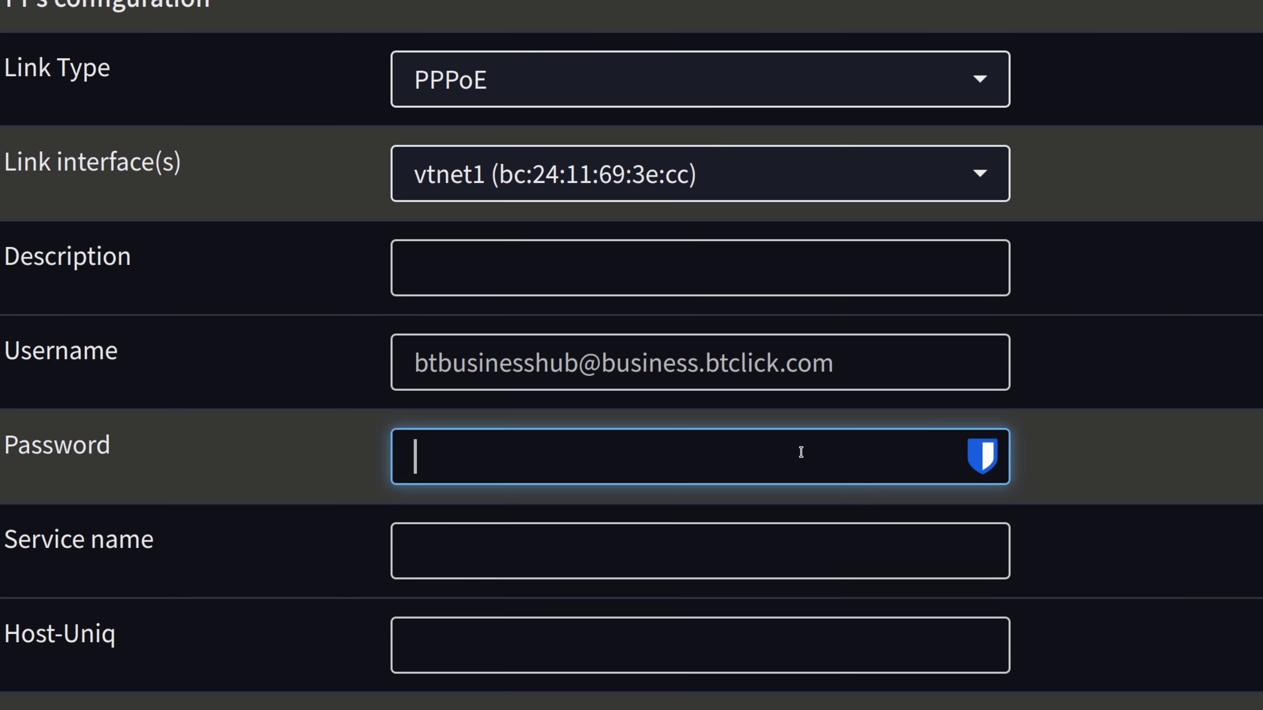
type("••")
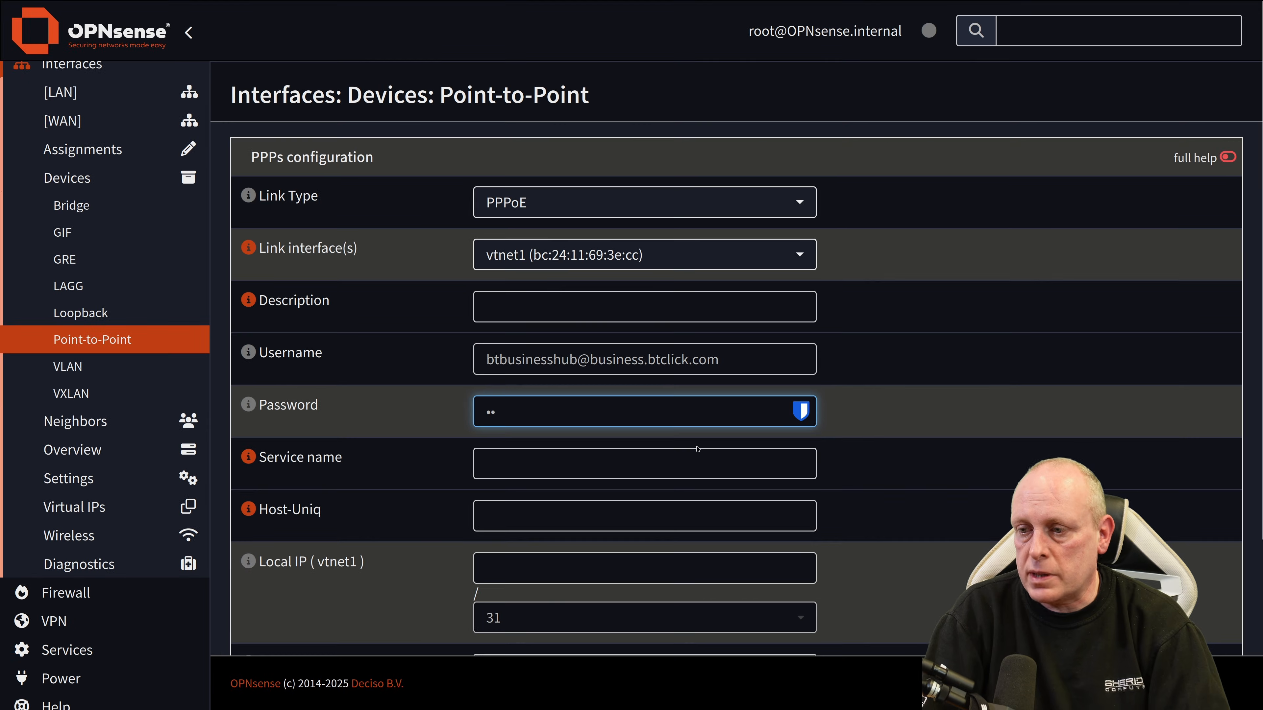
scroll(697, 449, "down", 4)
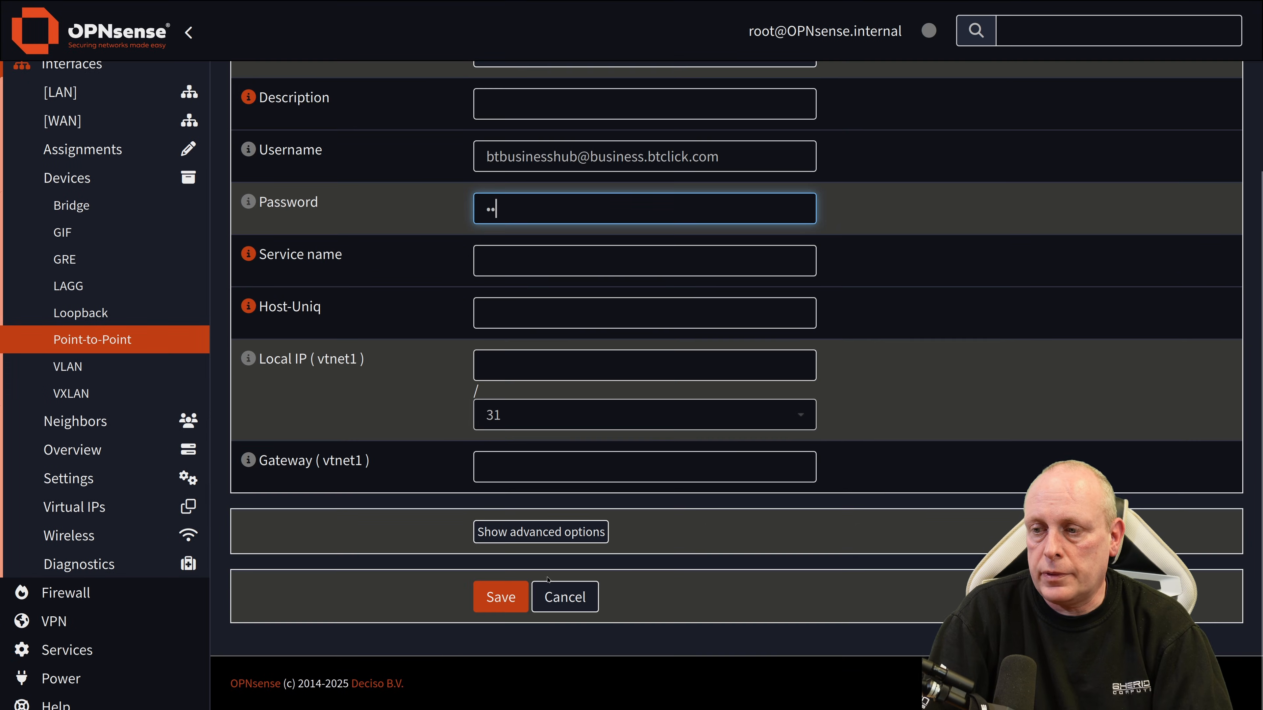
left_click(502, 597)
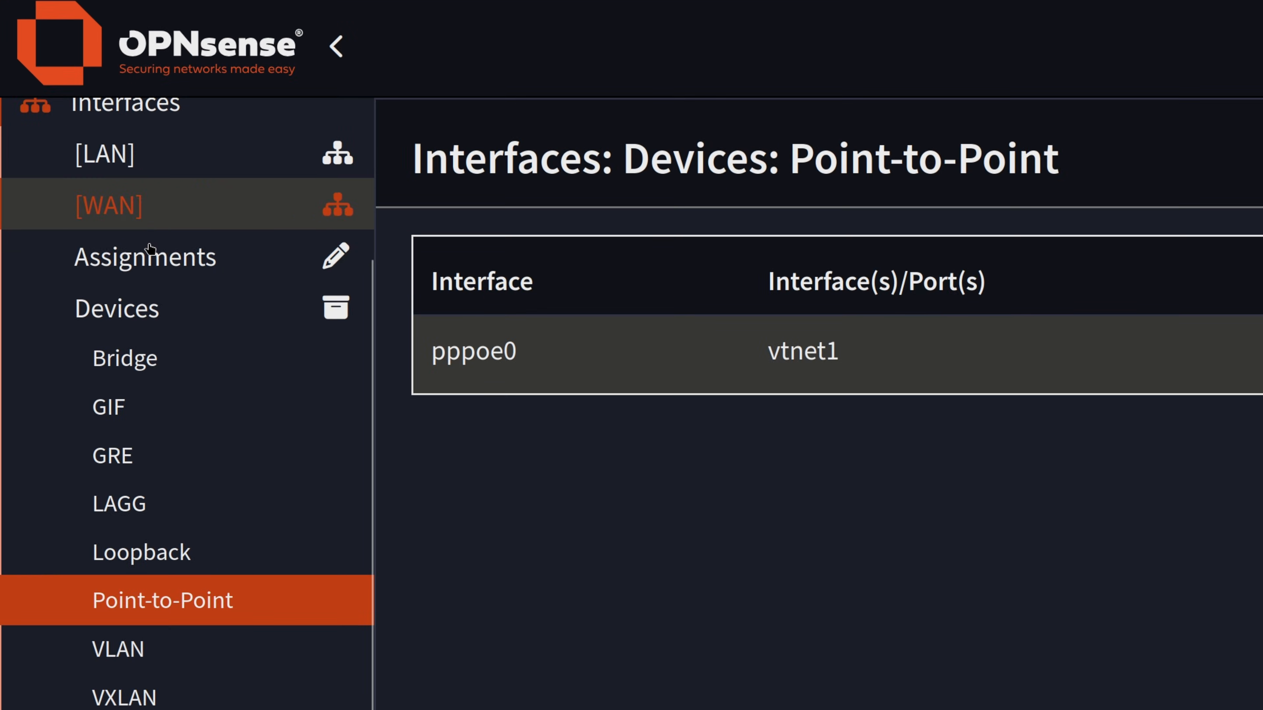
Step: Assign pppoe0 as the WAN device, save, and tick Enable Interface on WAN
left_click(84, 150)
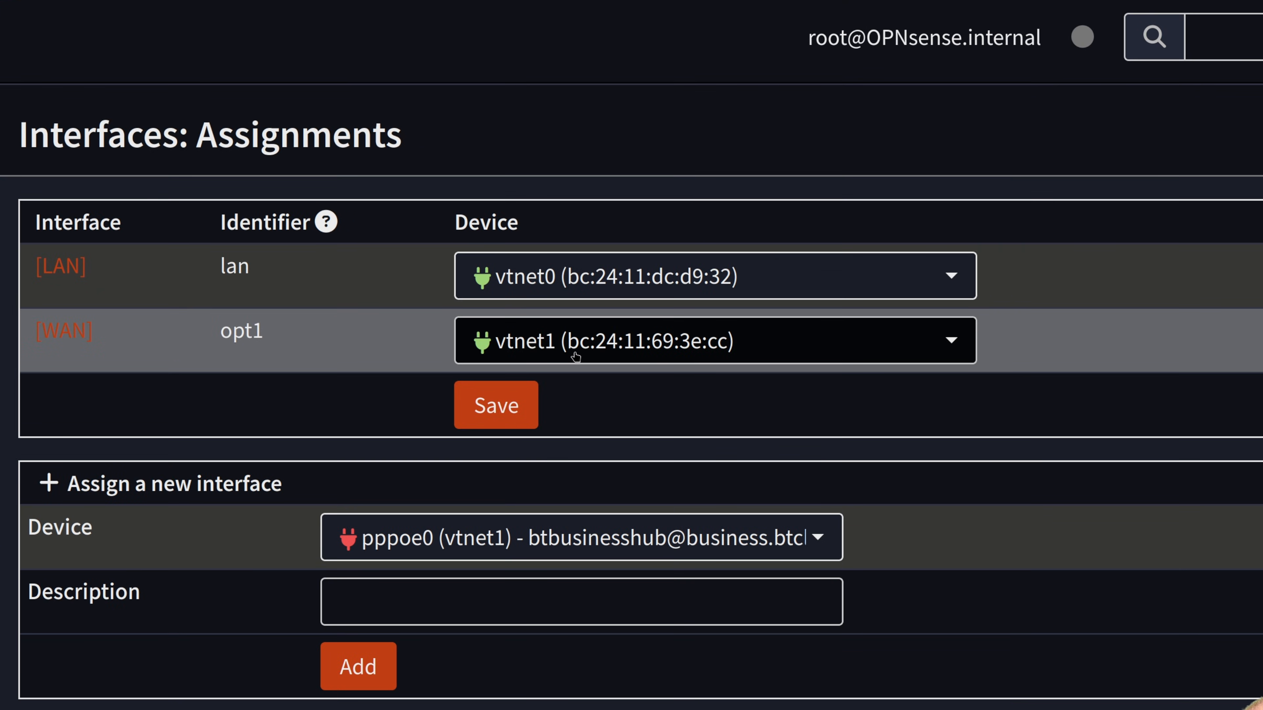
left_click(575, 357)
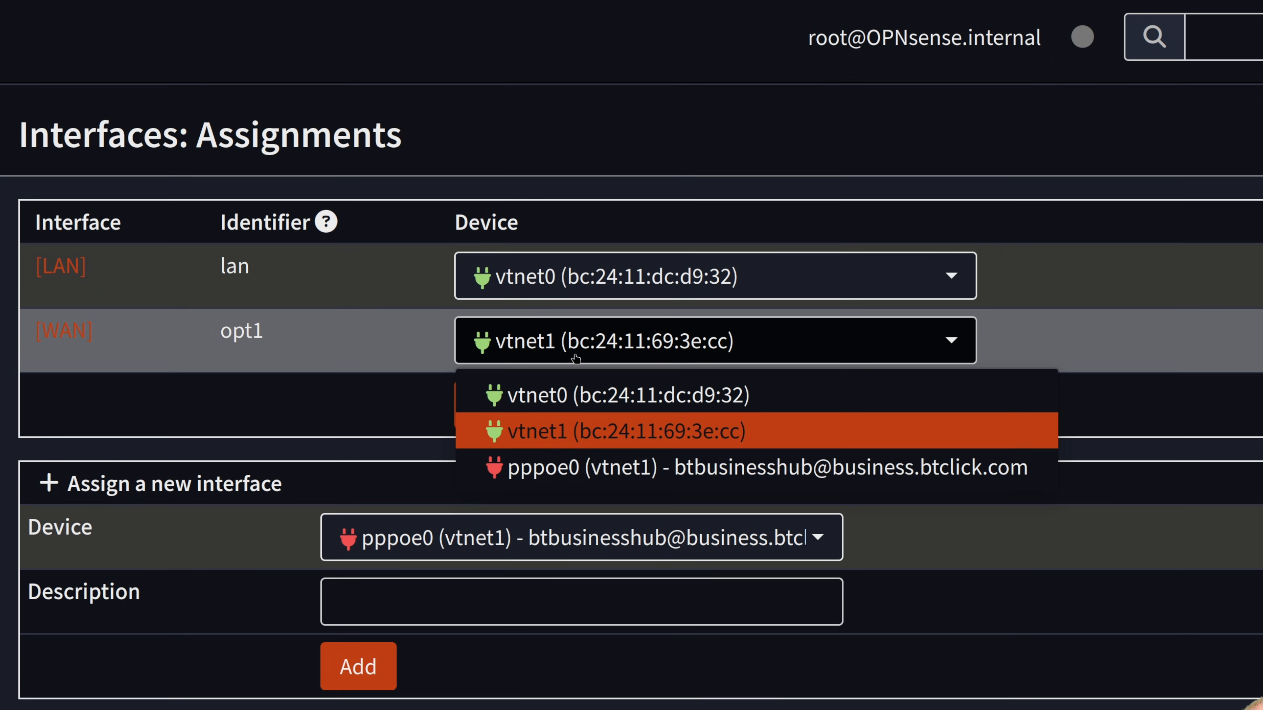
left_click(590, 466)
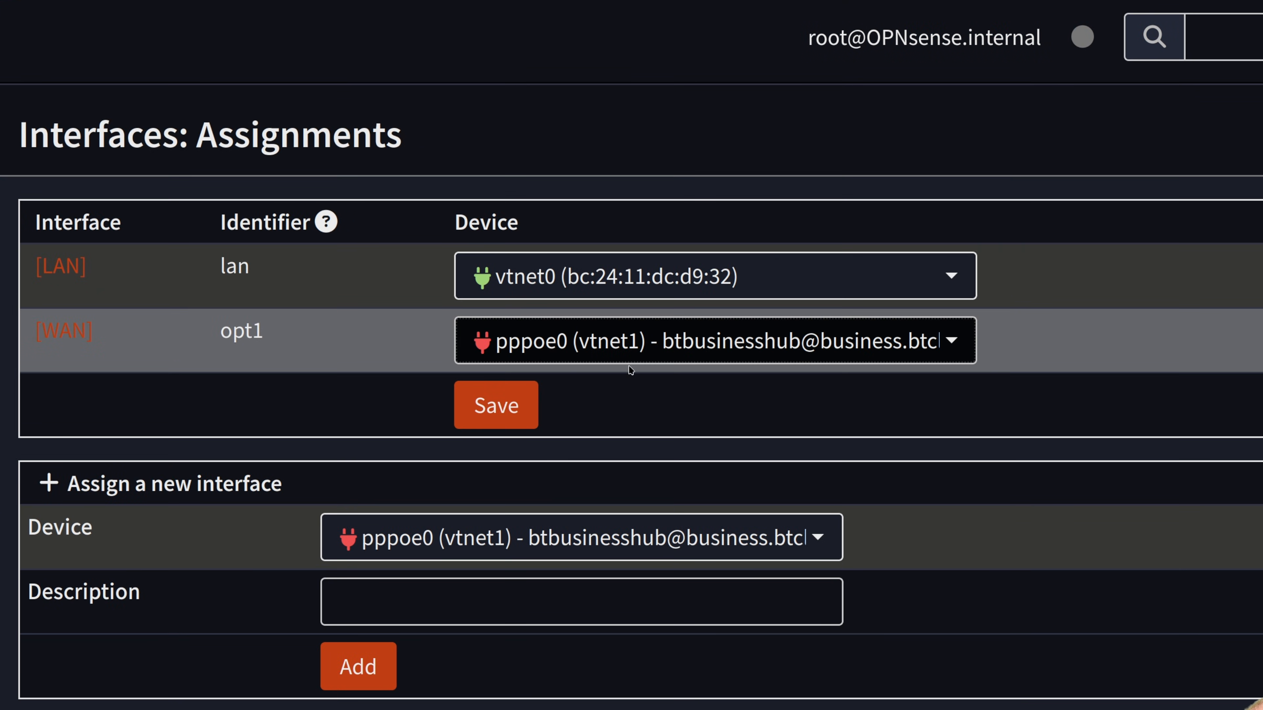
left_click(613, 354)
left_click(618, 469)
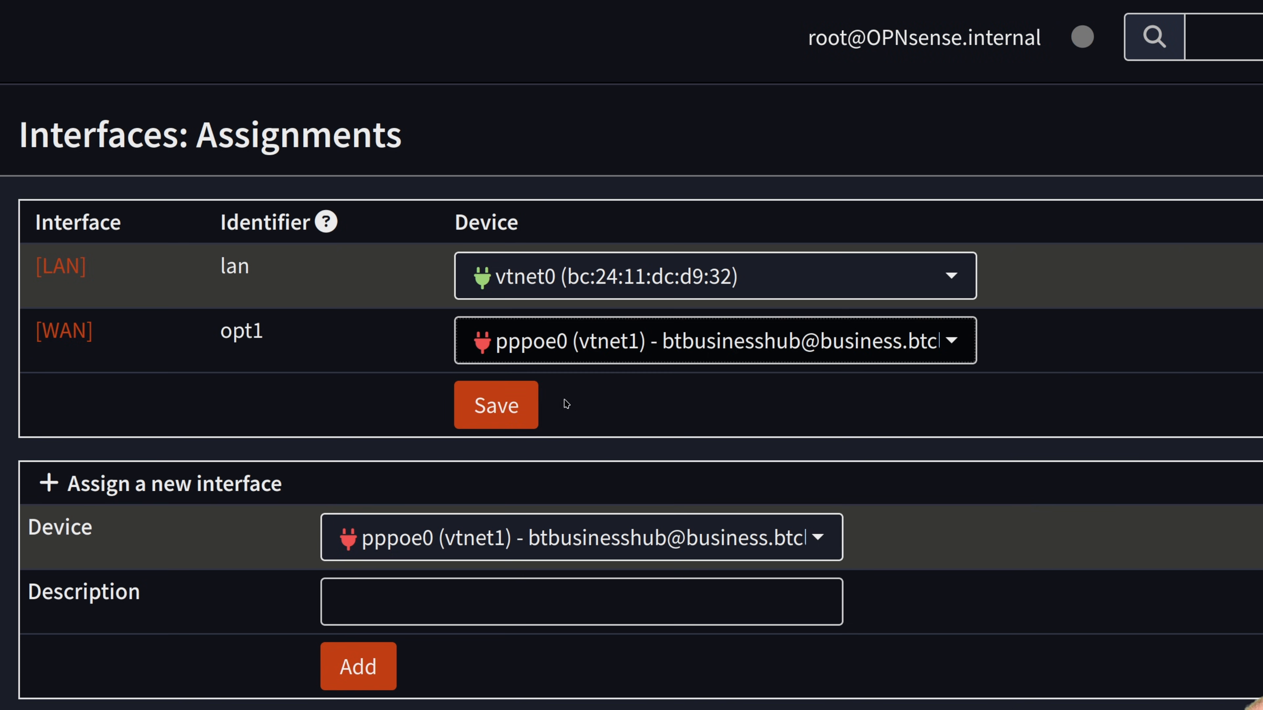
left_click(517, 411)
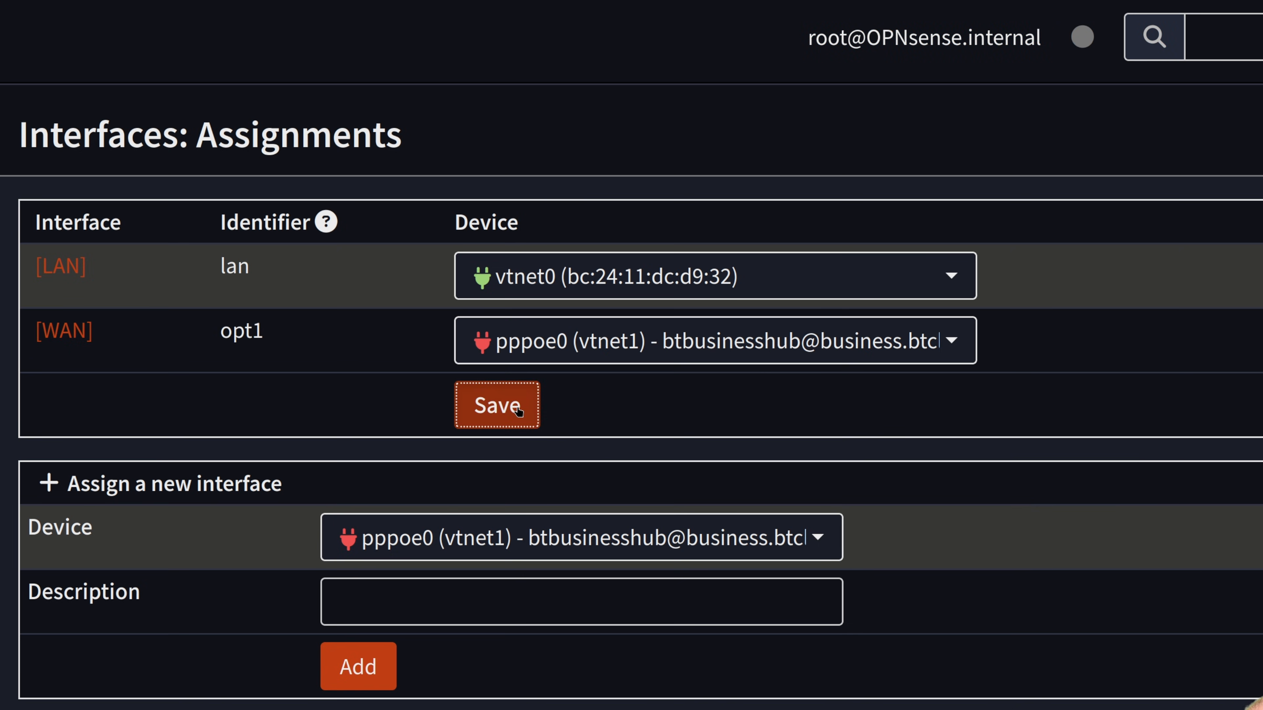
left_click(69, 333)
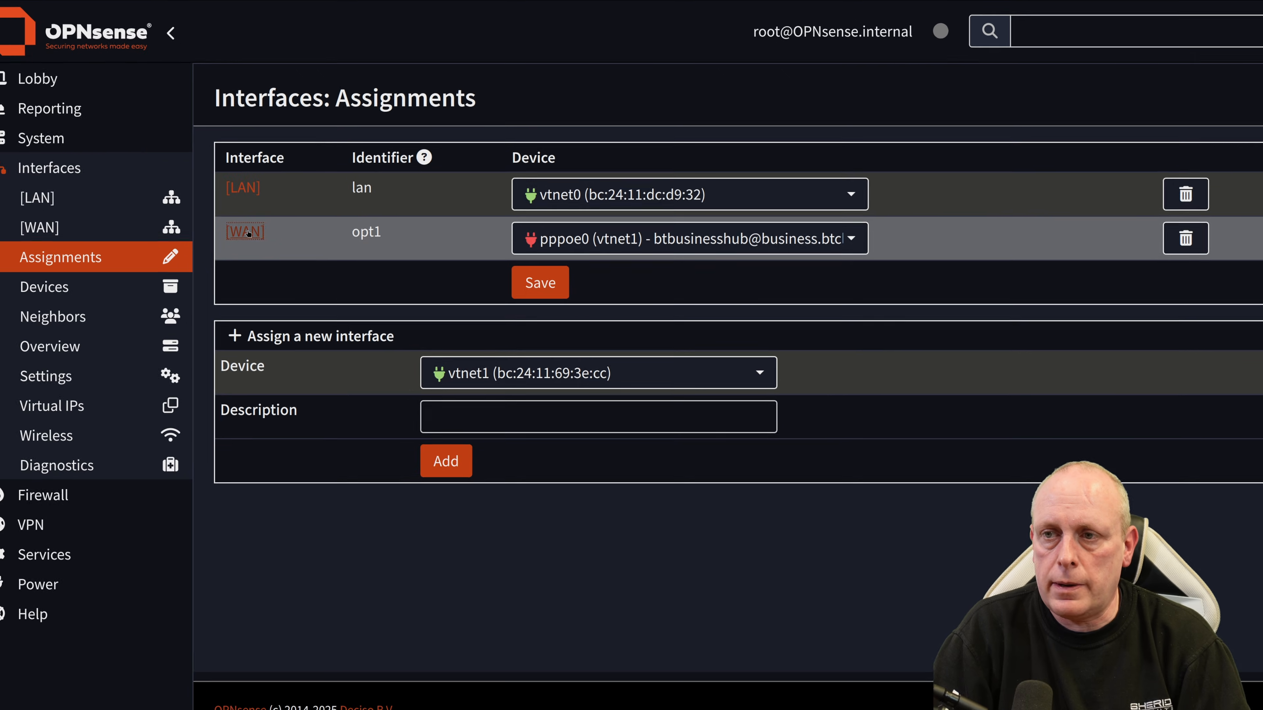
left_click(480, 199)
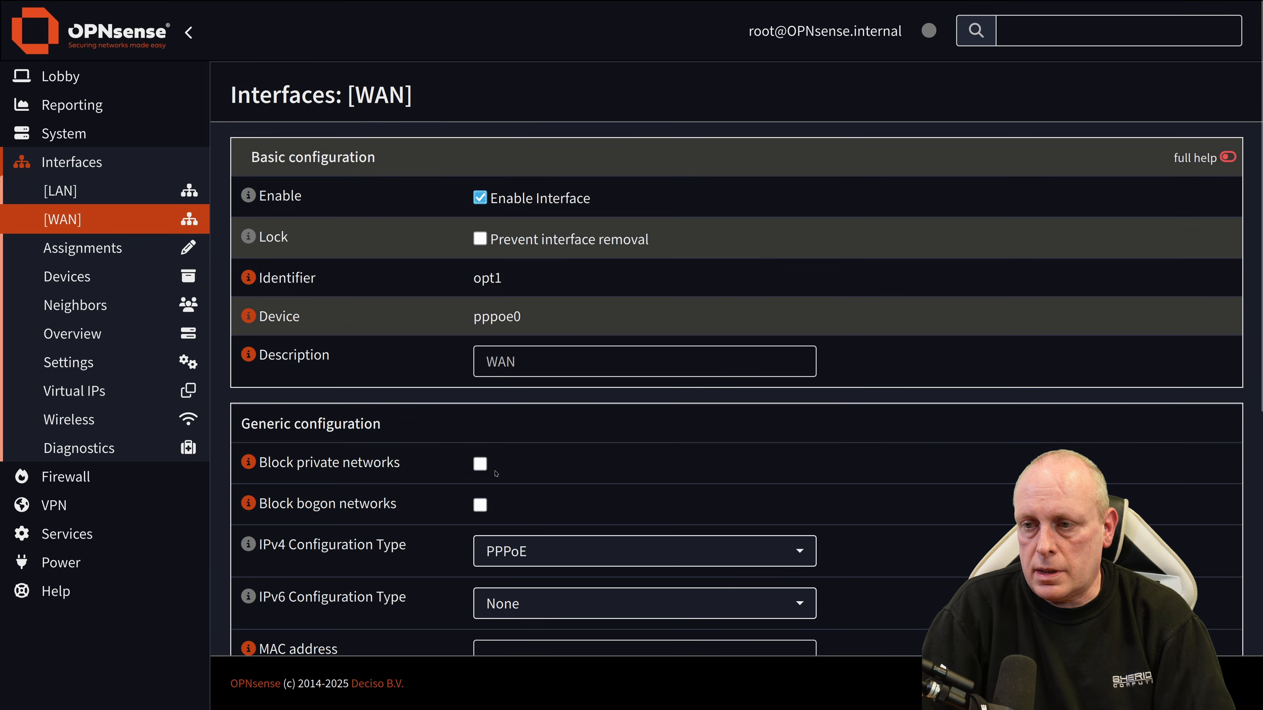
Step: Change WAN's network-blocking option, then save and apply the WAN interface settings
left_click(480, 464)
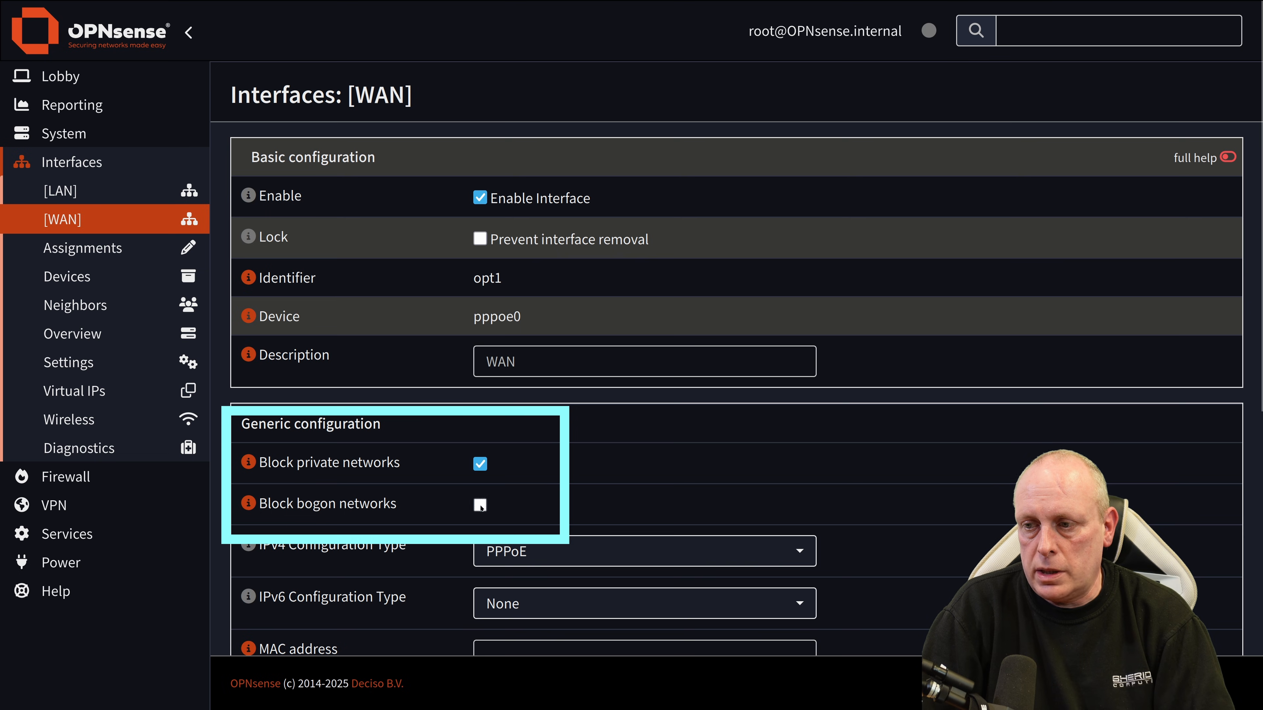
scroll(535, 382, "down", 3)
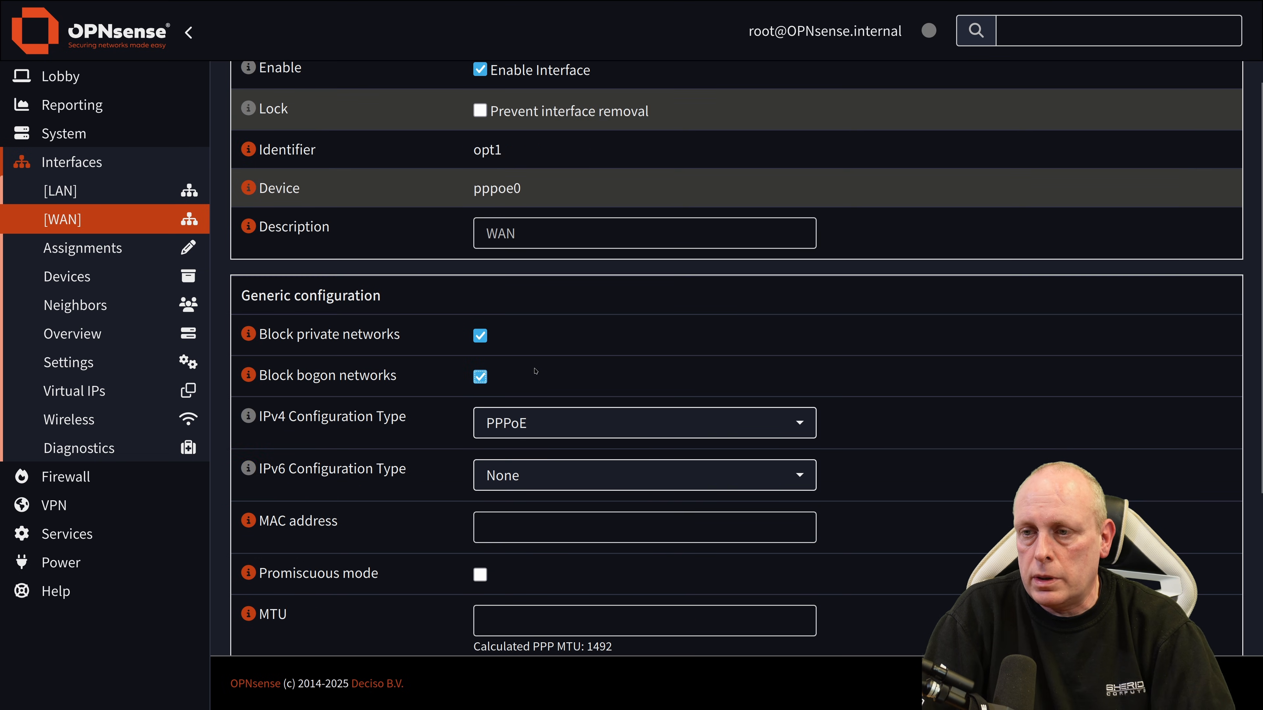
scroll(535, 371, "down", 3)
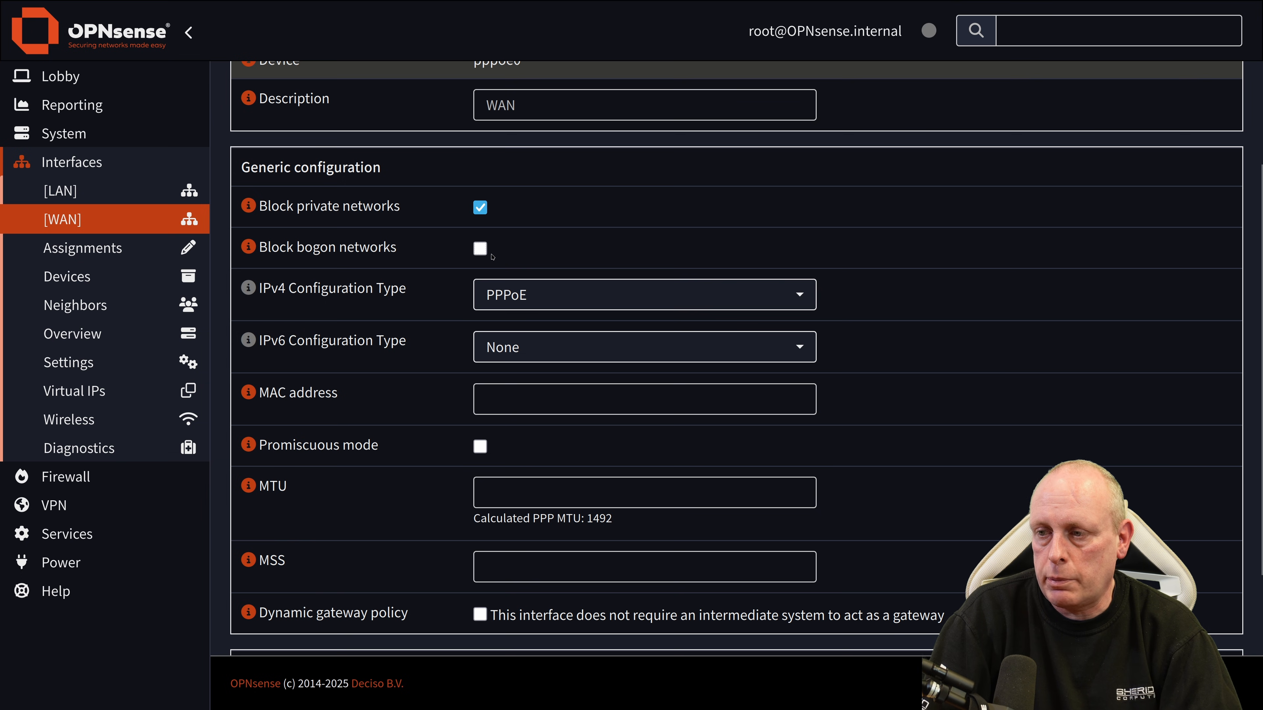
scroll(487, 398, "down", 5)
left_click(505, 583)
left_click(1137, 171)
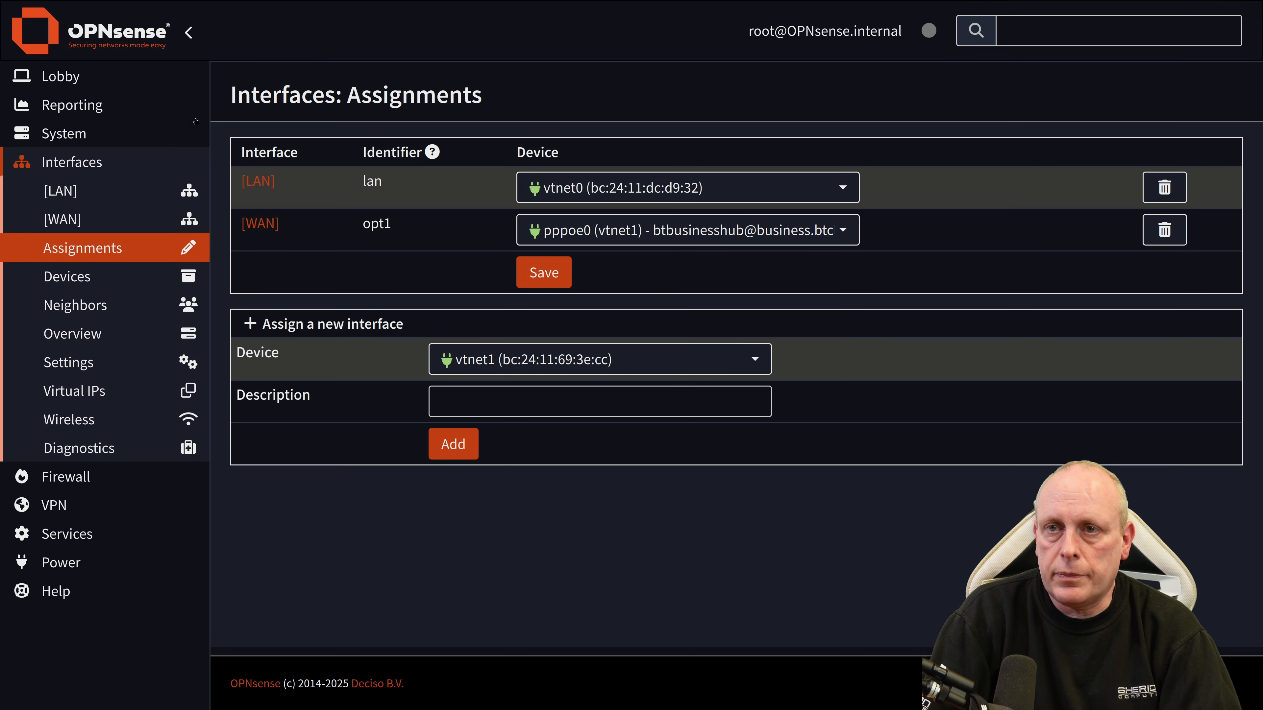
Step: Check that the Dashboard Gateways widget shows WAN_PPPOE active at 100.64.10.1
left_click(89, 82)
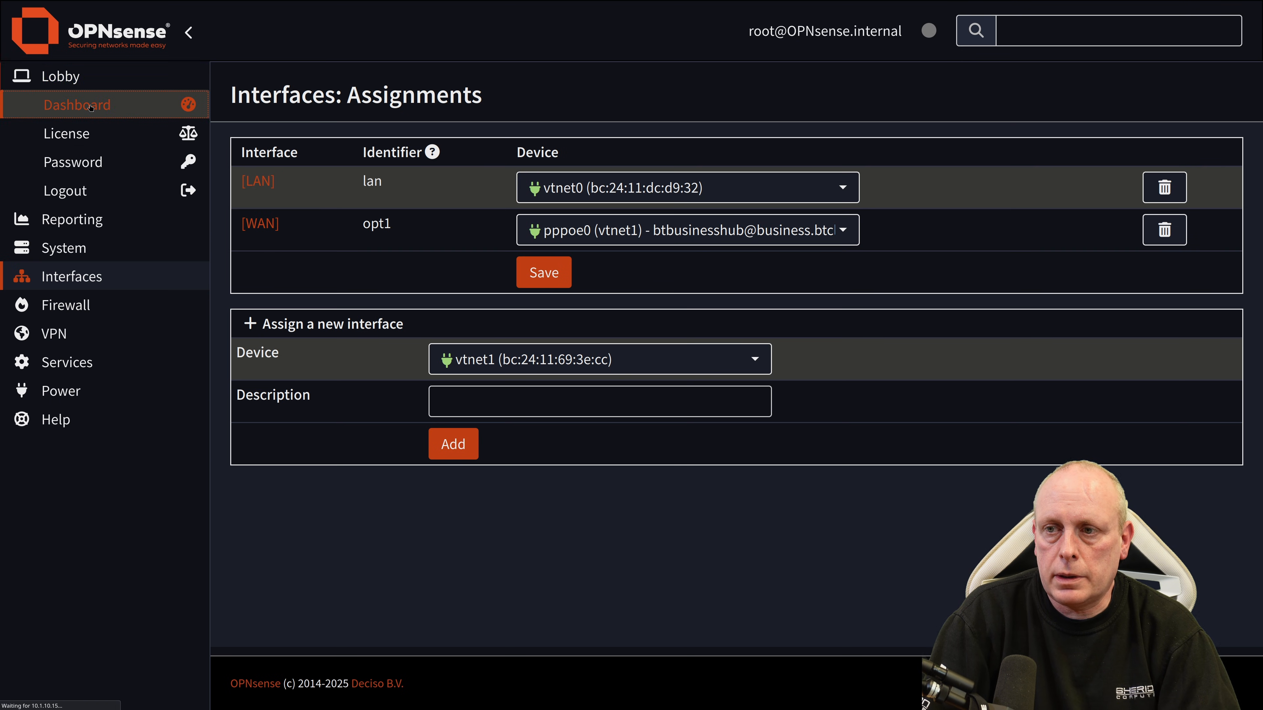
left_click(91, 107)
left_click_drag(418, 369, 492, 371)
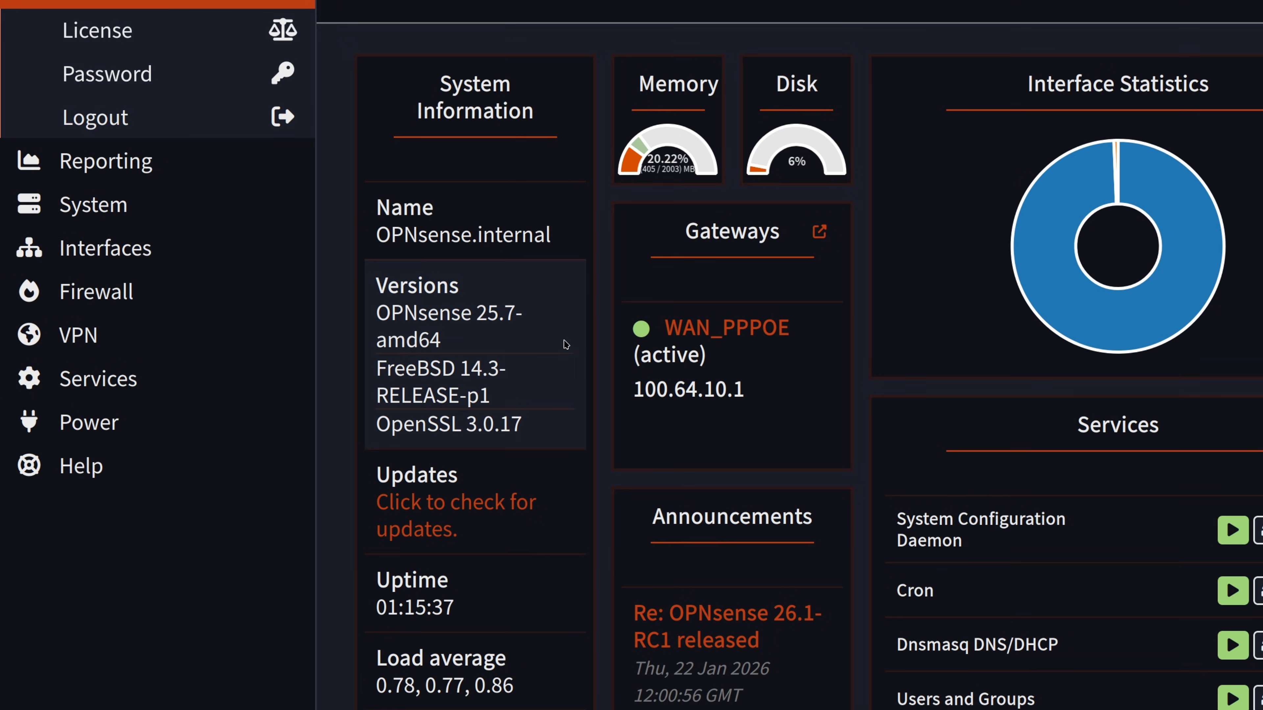
left_click(122, 205)
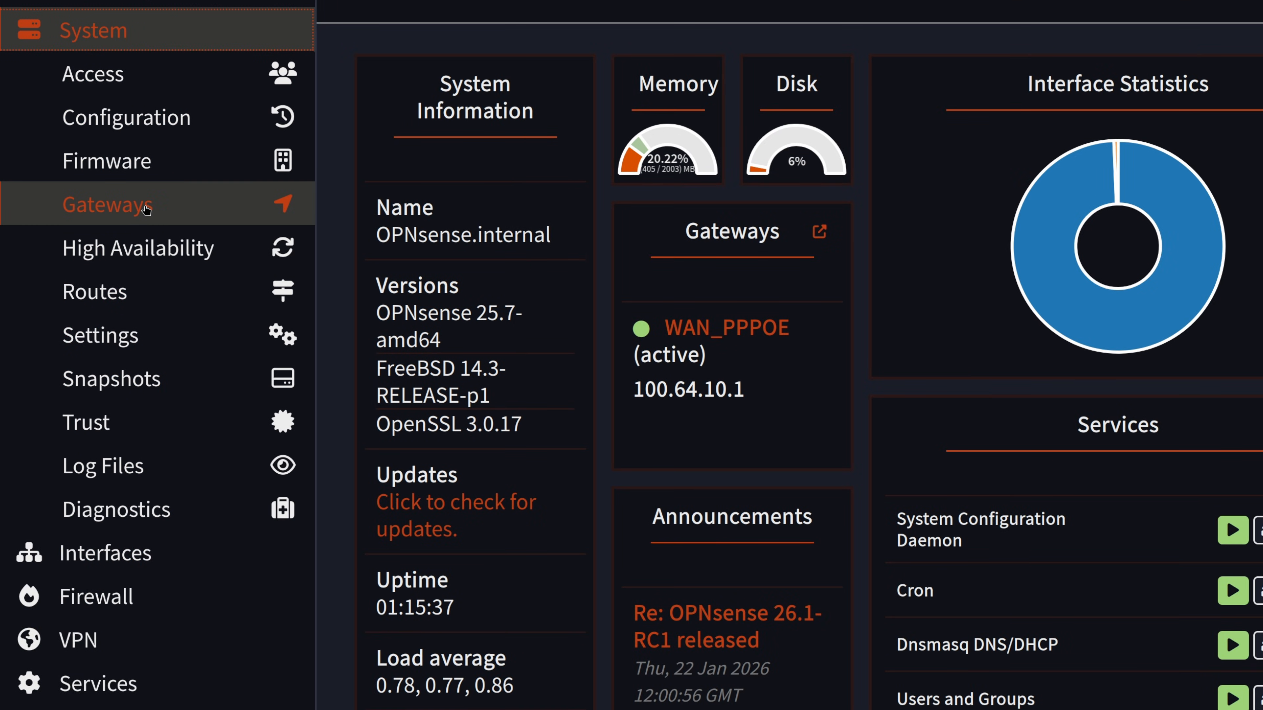
left_click(115, 468)
Step: Filter the General system log on 'pppoe' to see the pppoe0 rename and the 100.64.10.30 renewal
left_click(125, 631)
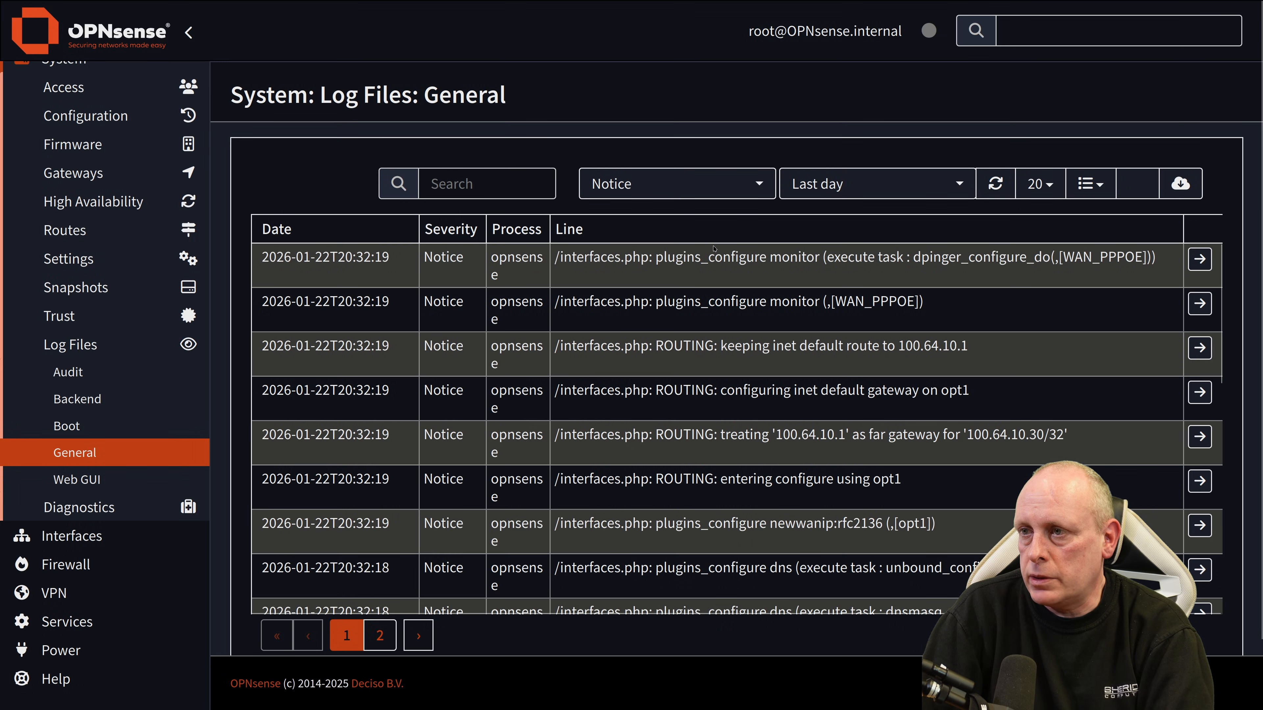
left_click(531, 185)
type("ppp")
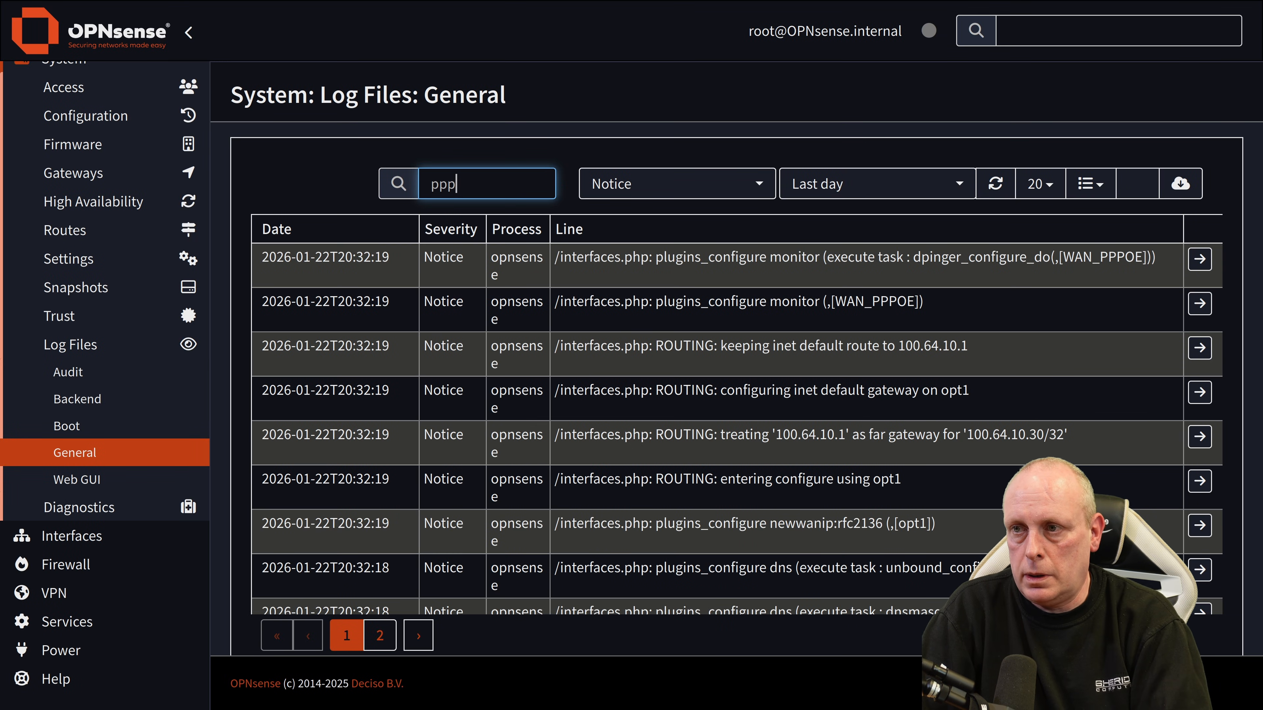
type("ppp")
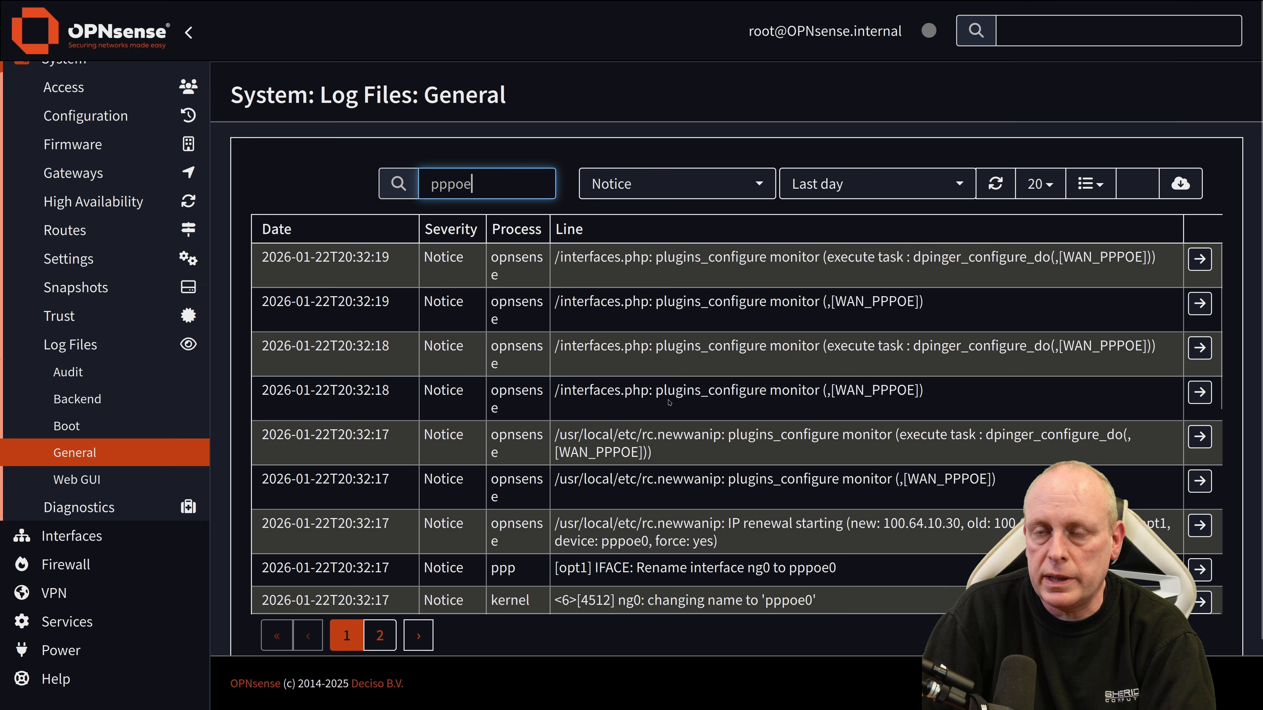
left_click(128, 509)
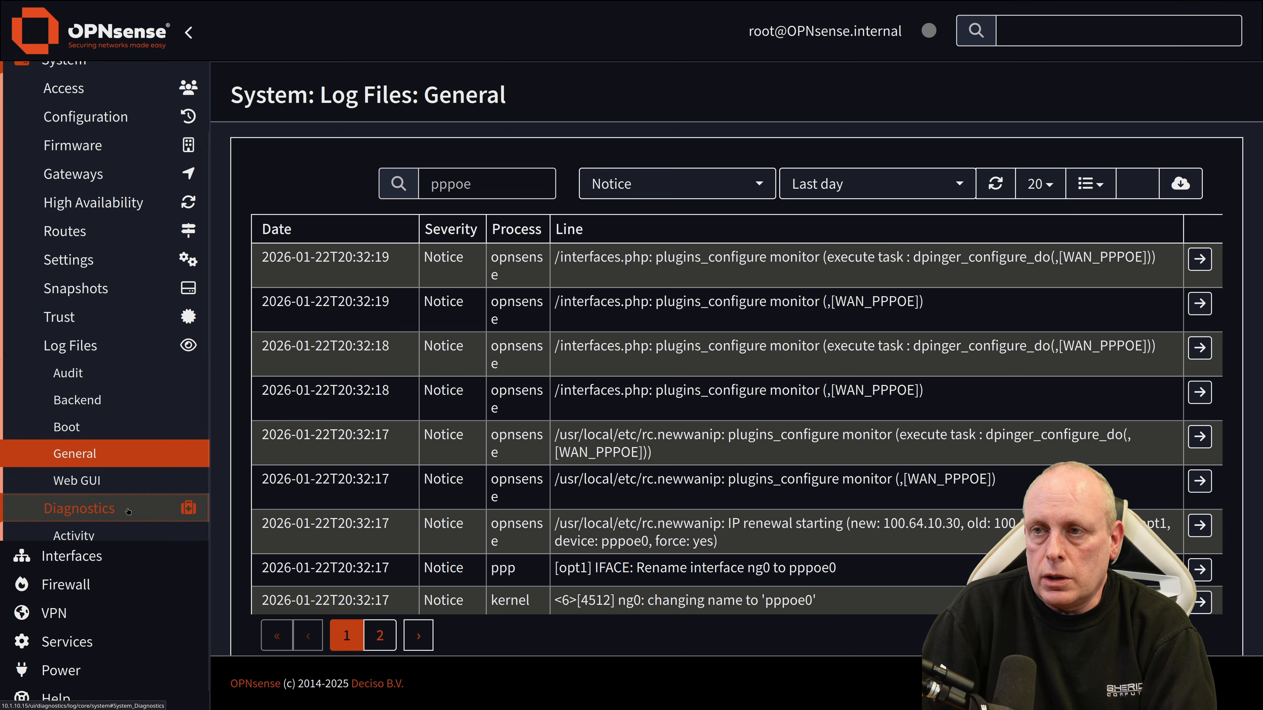
scroll(128, 510, "up", 2)
left_click(117, 447)
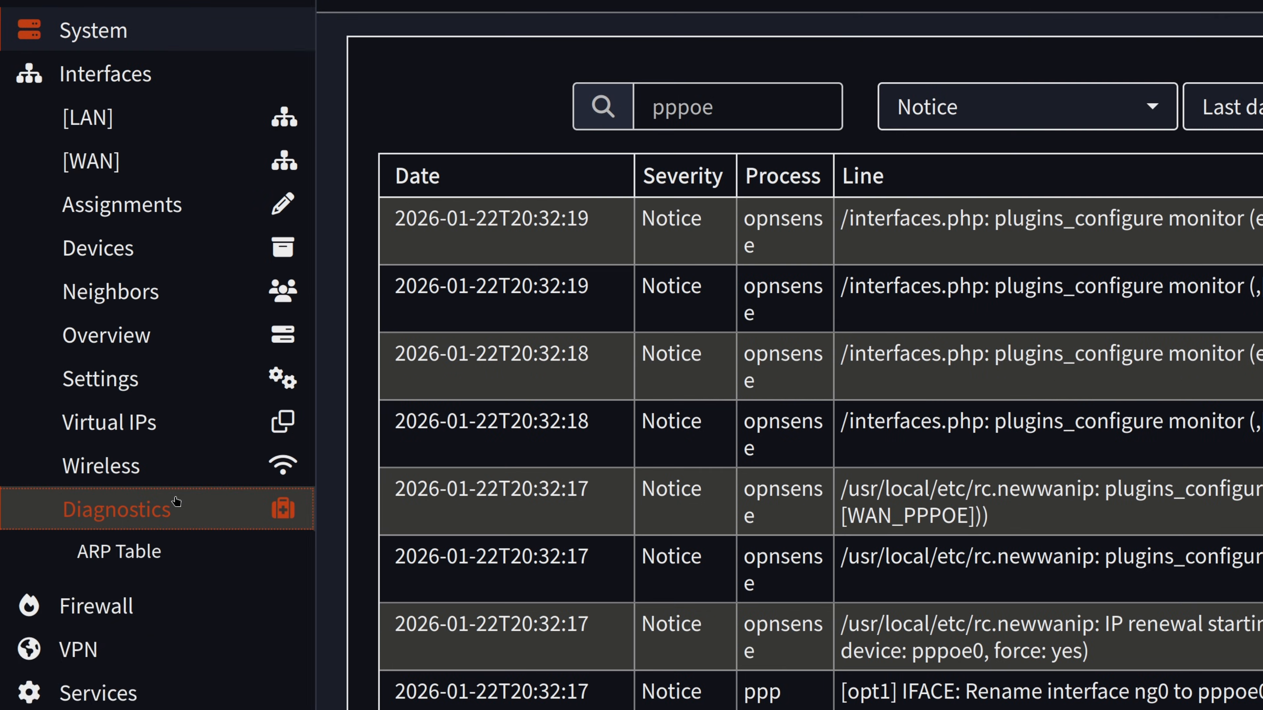
Step: Ping 8.8.8.8, getting 1 reply at 7.918 ms with 0.0% loss, then stop the job
left_click(82, 620)
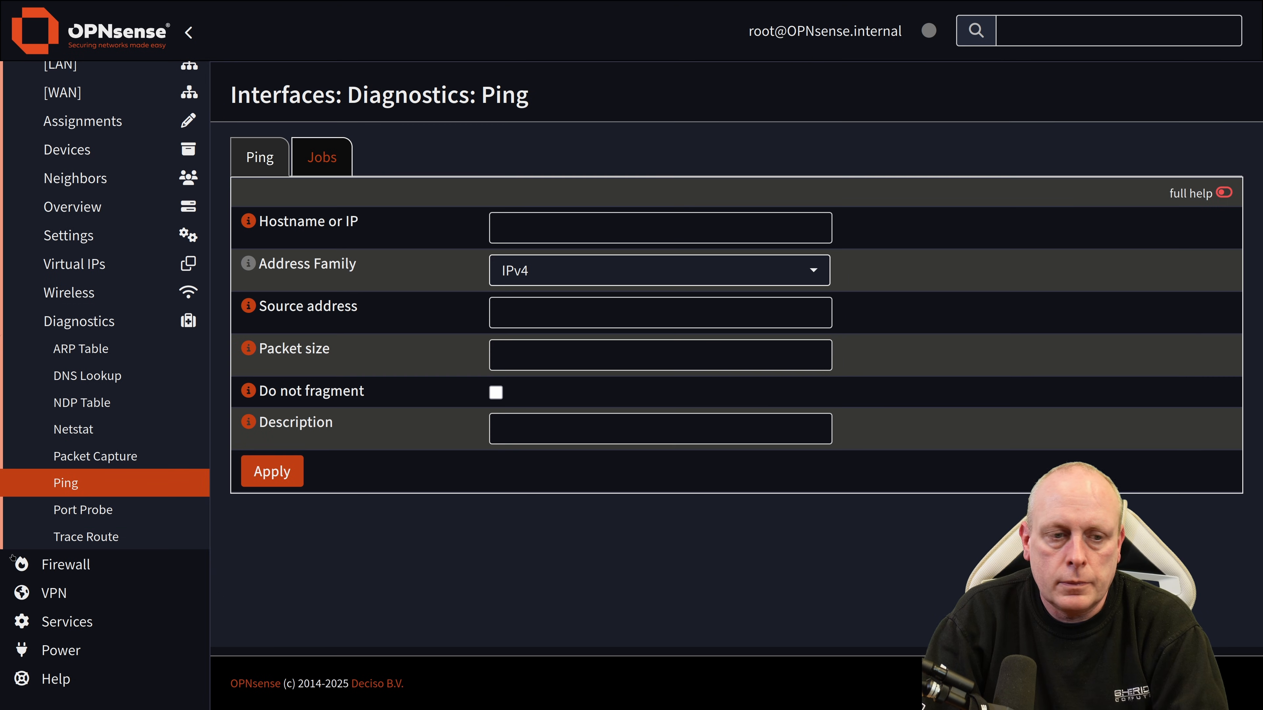
left_click(545, 228)
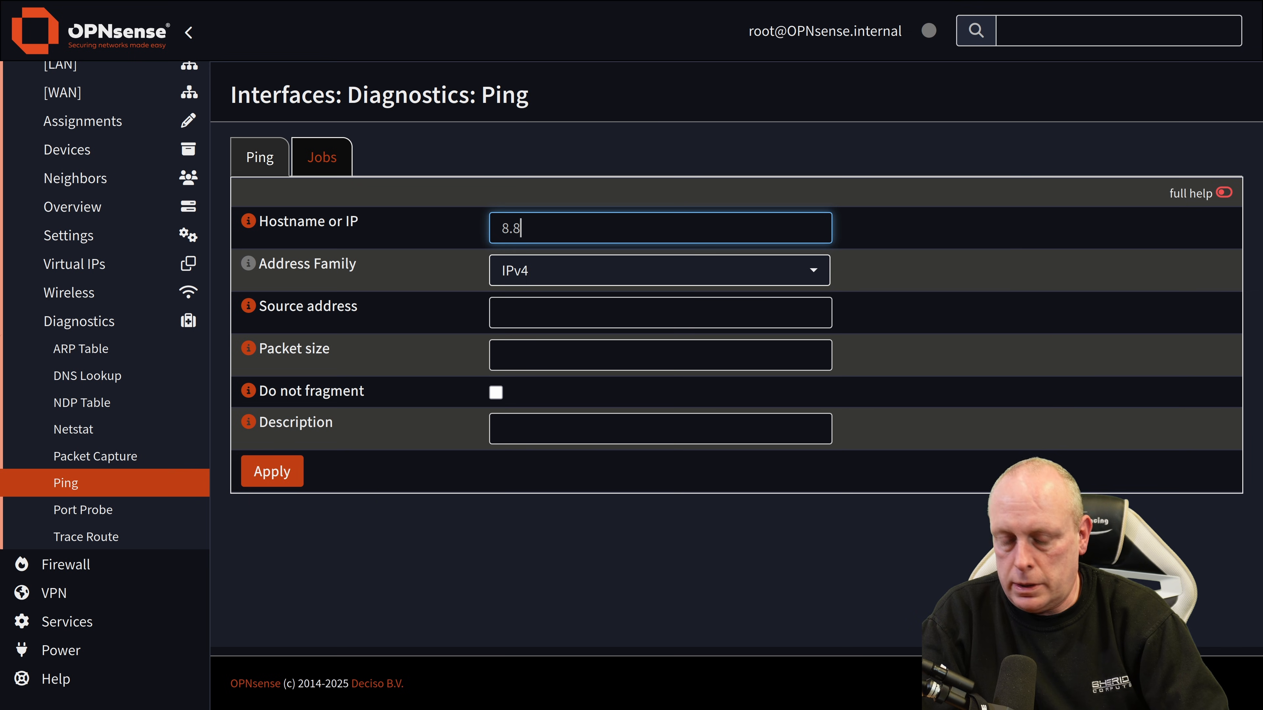
left_click(300, 468)
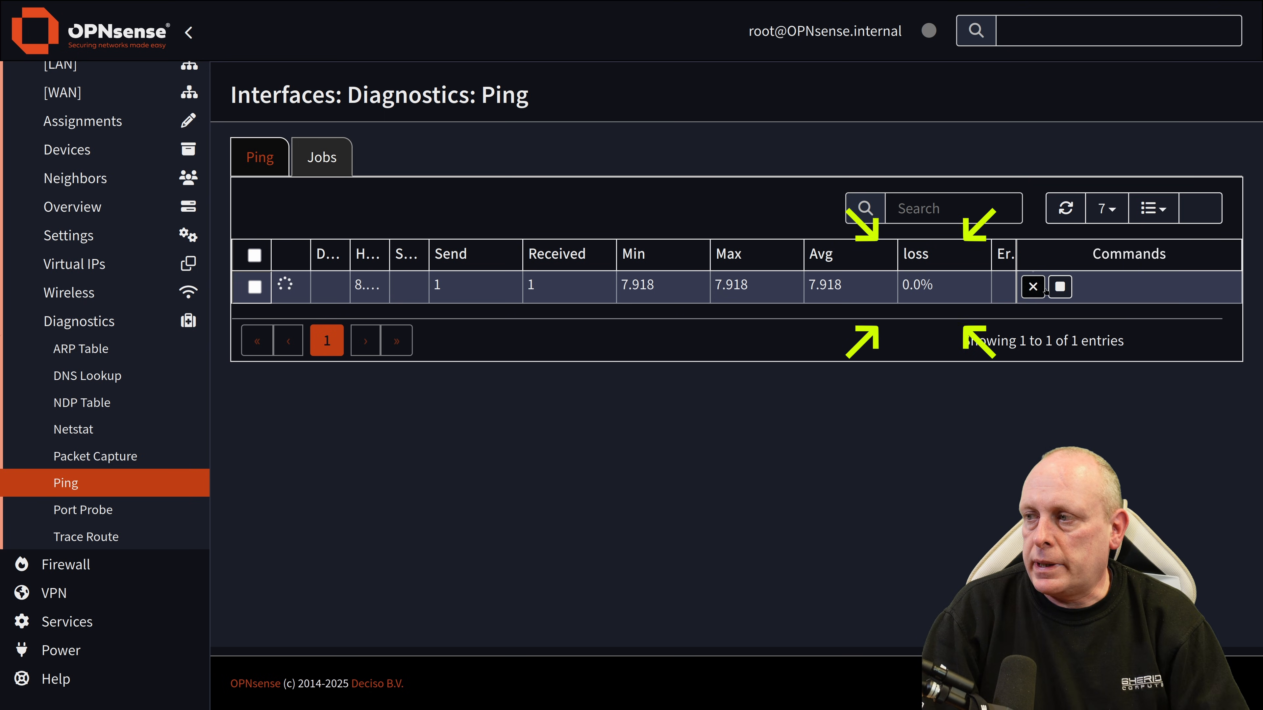
left_click(1060, 287)
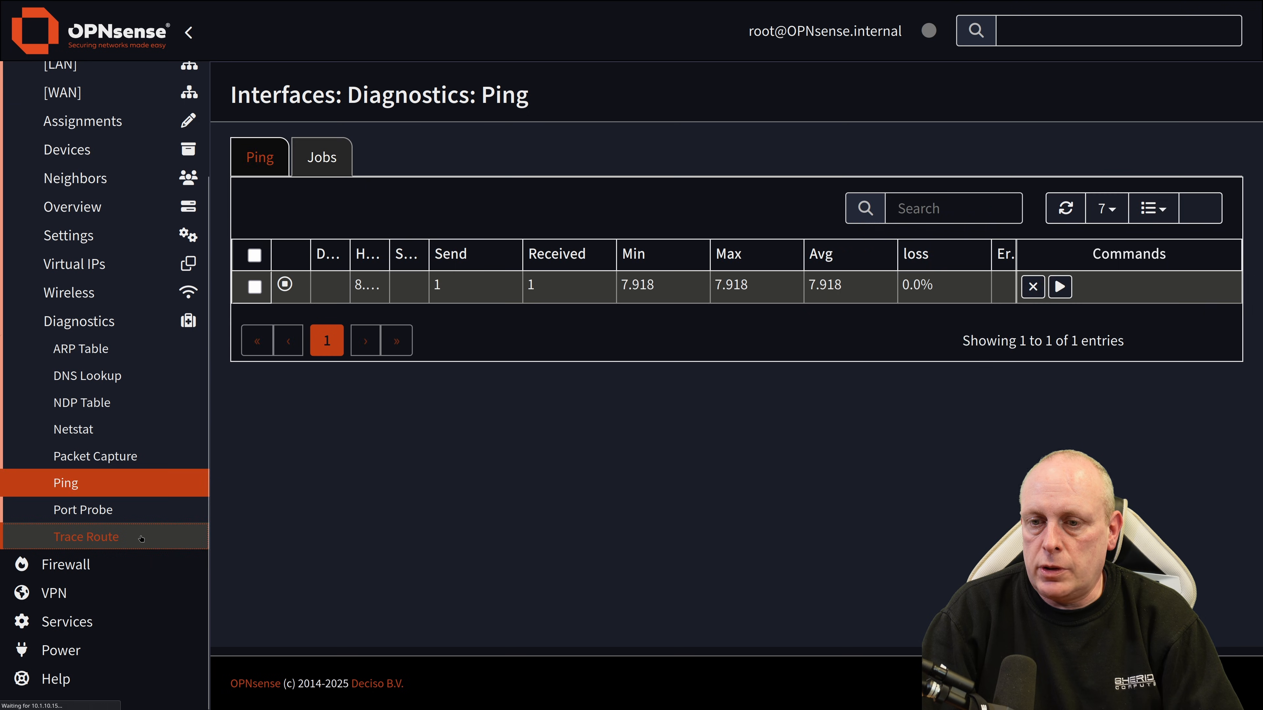
left_click(150, 536)
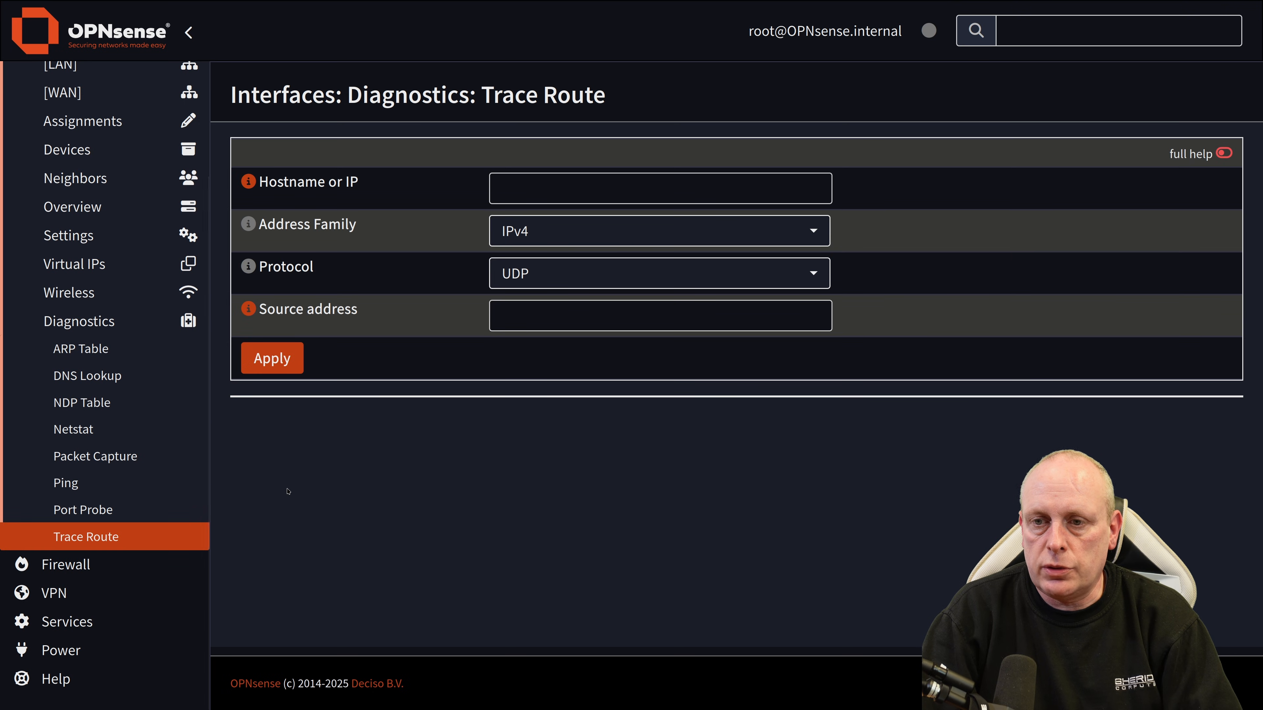
Step: Return to the Lobby dashboard, now showing no gateways configured and uptime 01:35:18
left_click(179, 491)
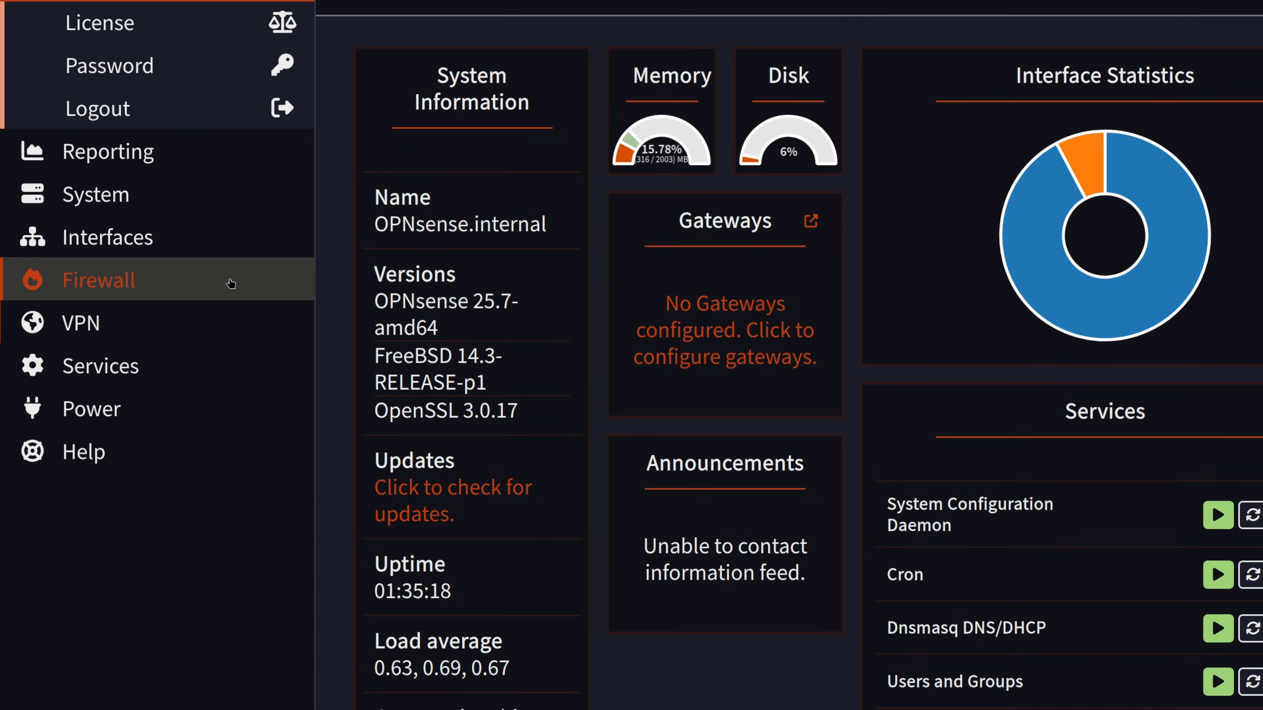
Step: Set the WAN interface's IPv4 Configuration Type to None, then save and apply
left_click(204, 239)
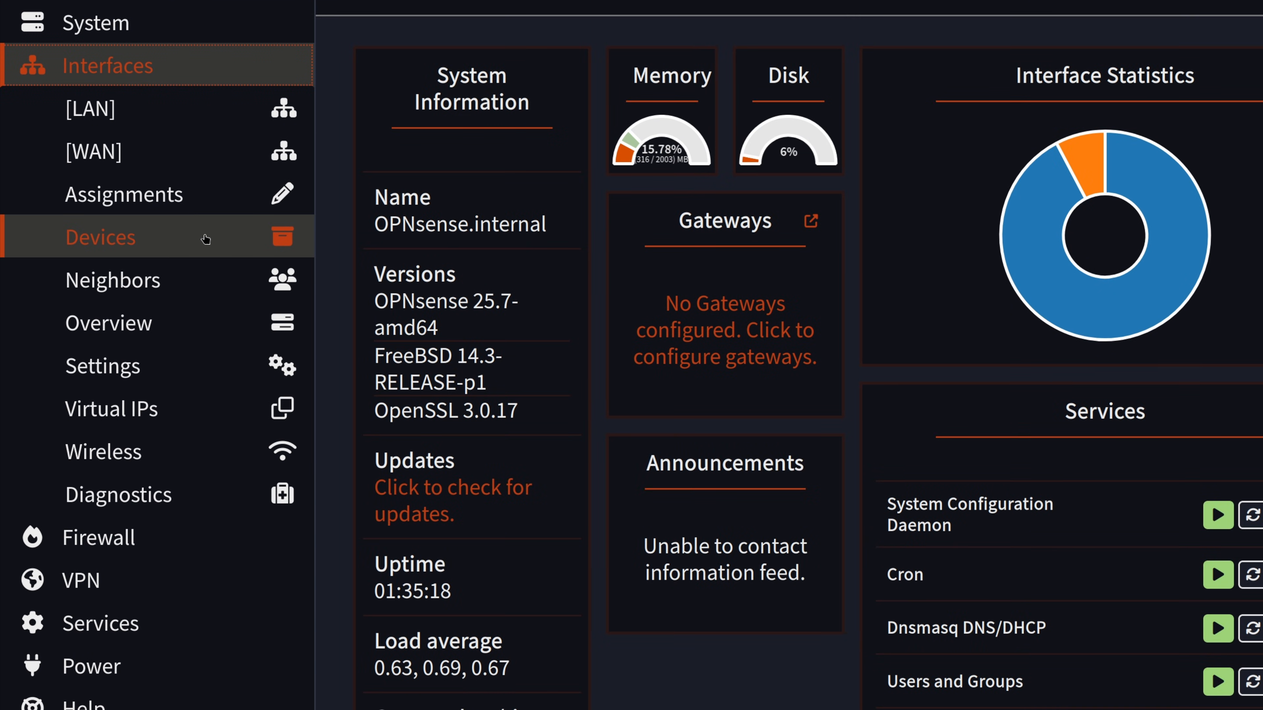
left_click(169, 203)
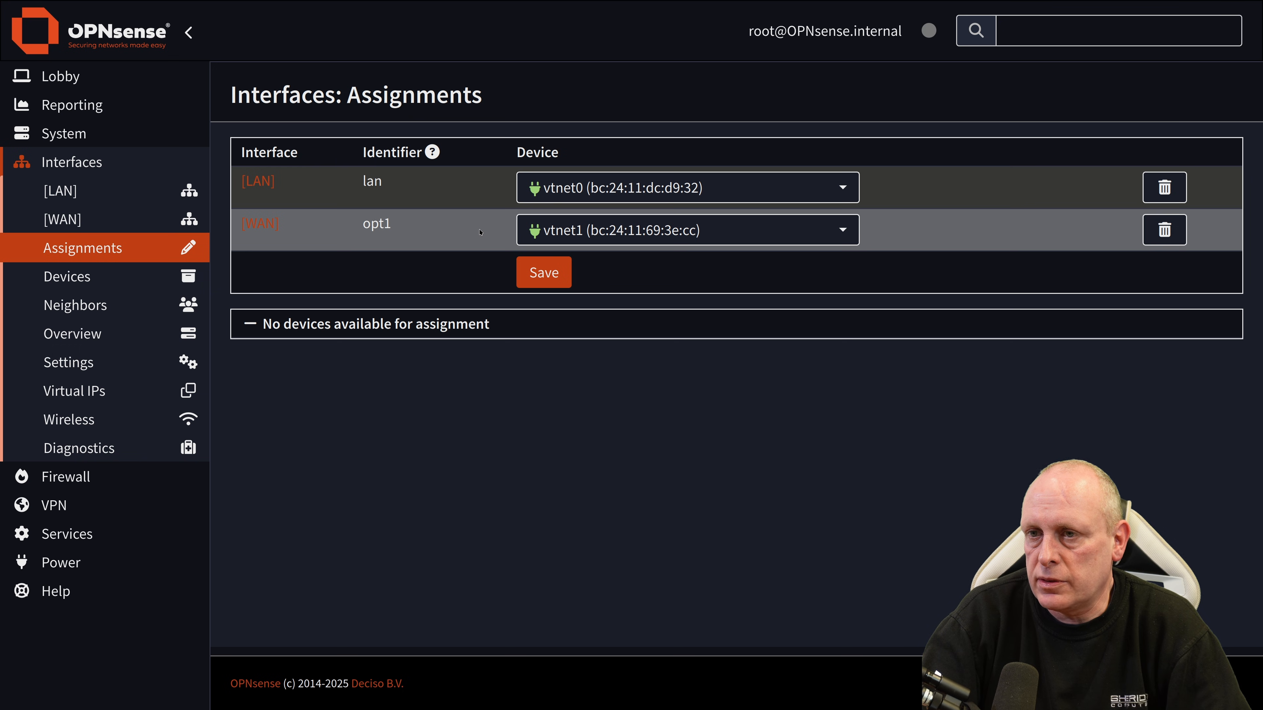
left_click(258, 228)
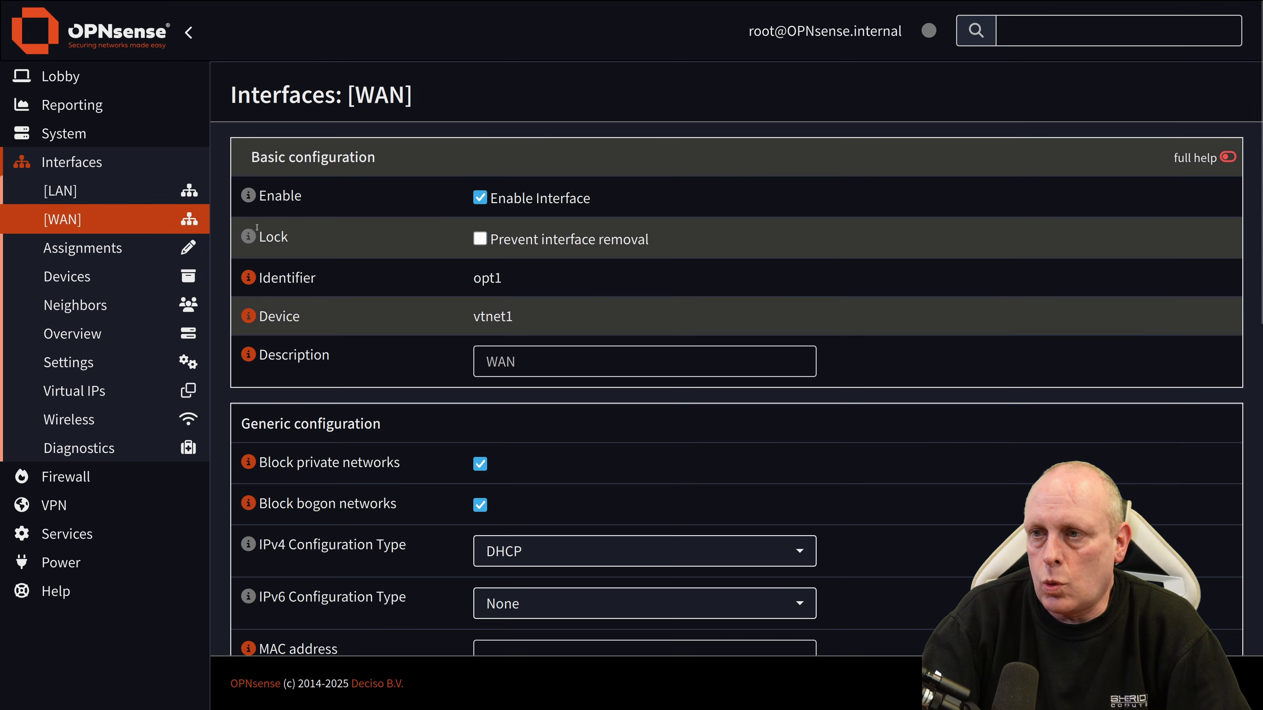
scroll(258, 227, "down", 2)
left_click(522, 431)
left_click(527, 457)
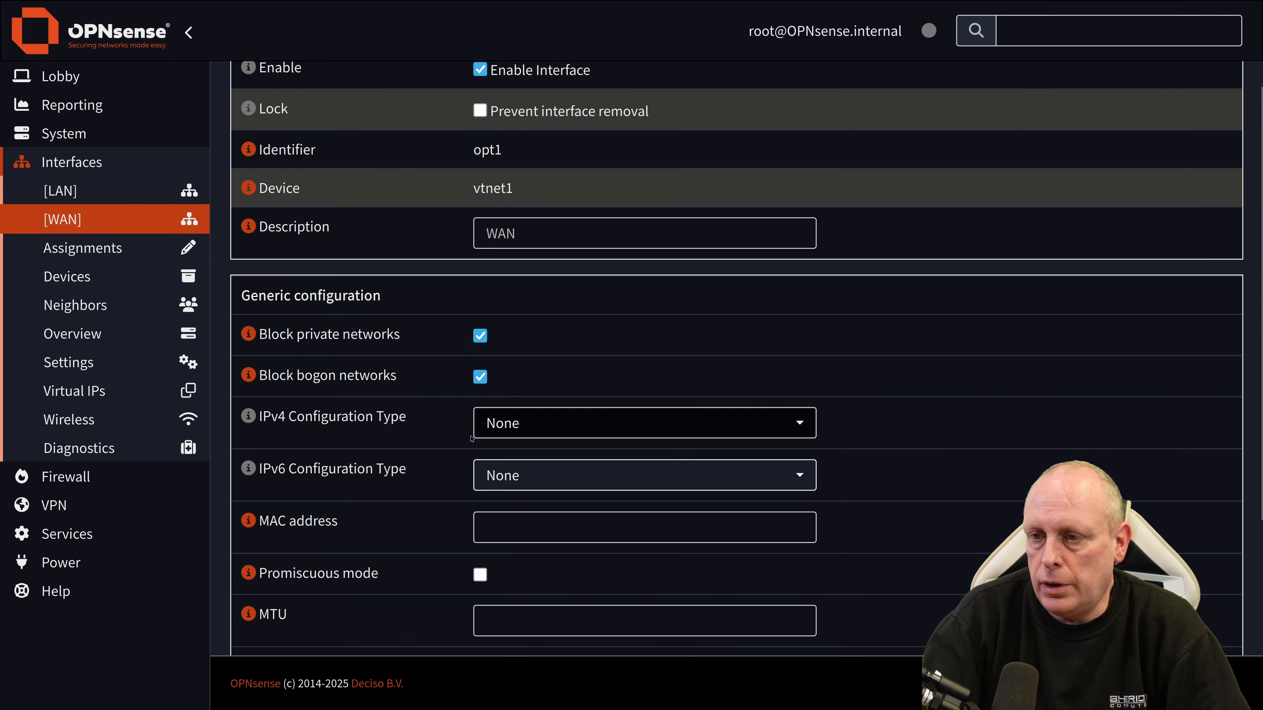
scroll(454, 437, "down", 4)
left_click(500, 596)
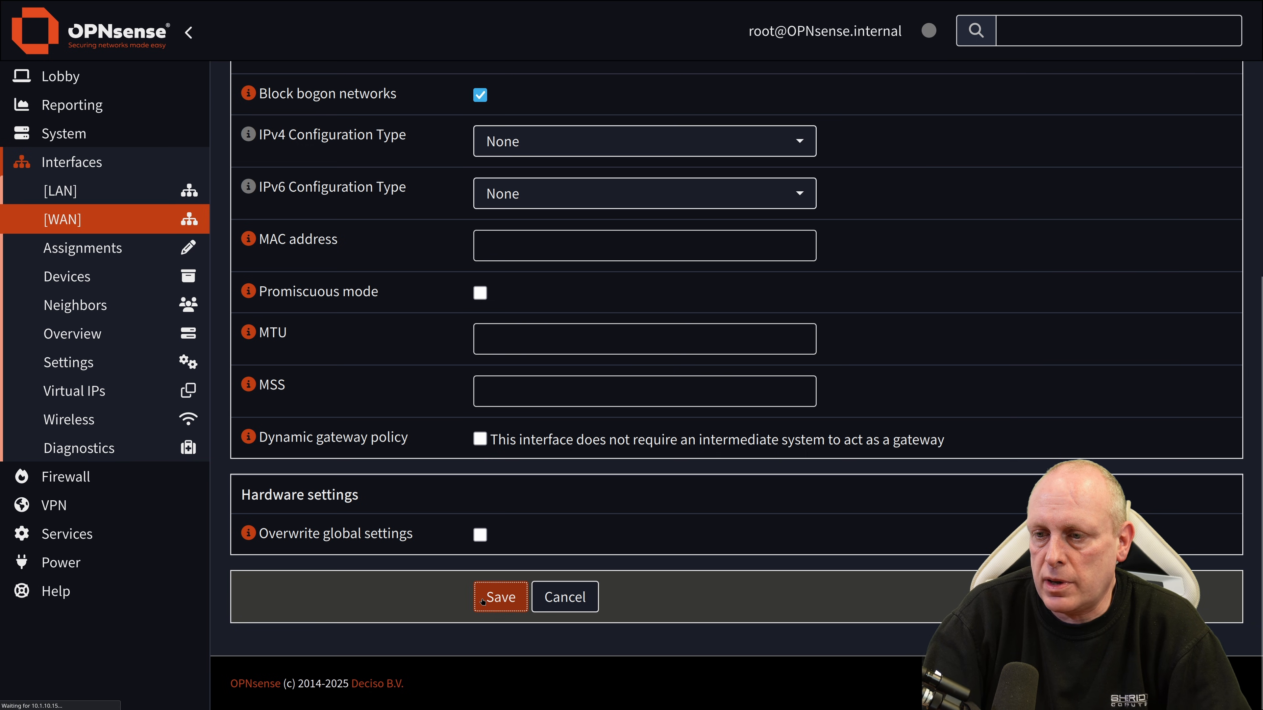
left_click(1142, 180)
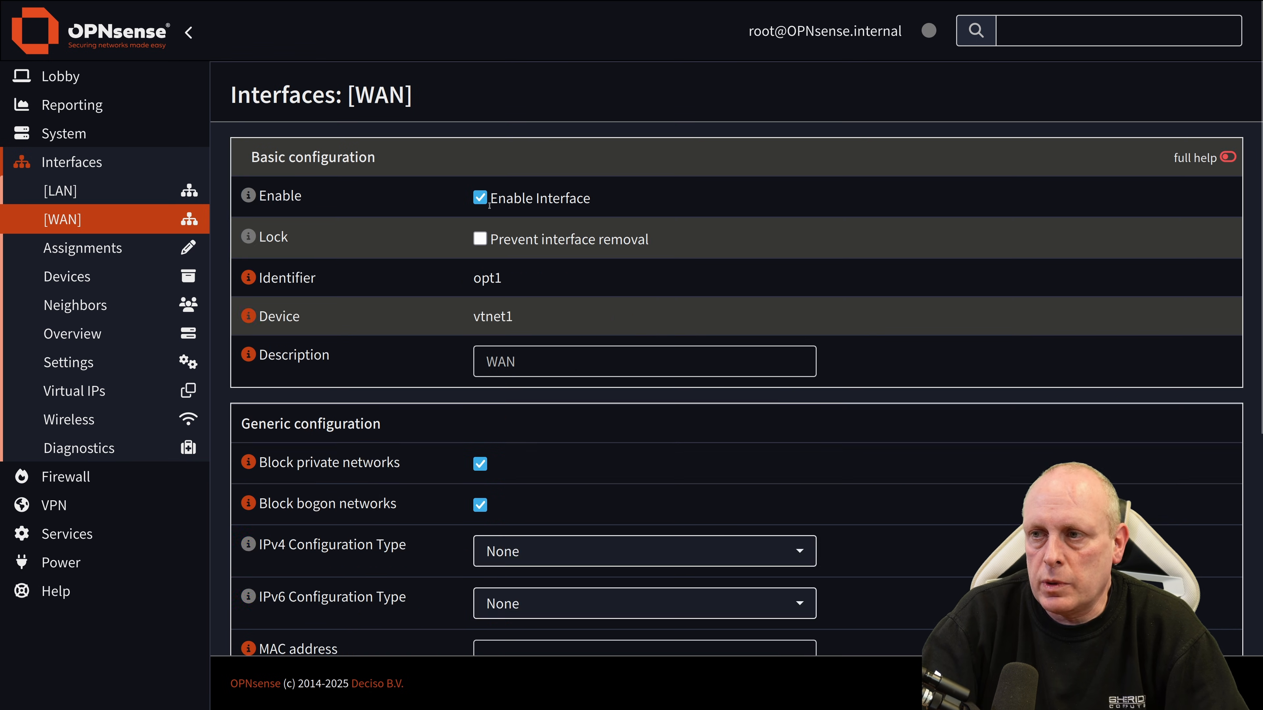
Step: Untick Enable Interface on WAN, then save and apply the change
left_click(481, 199)
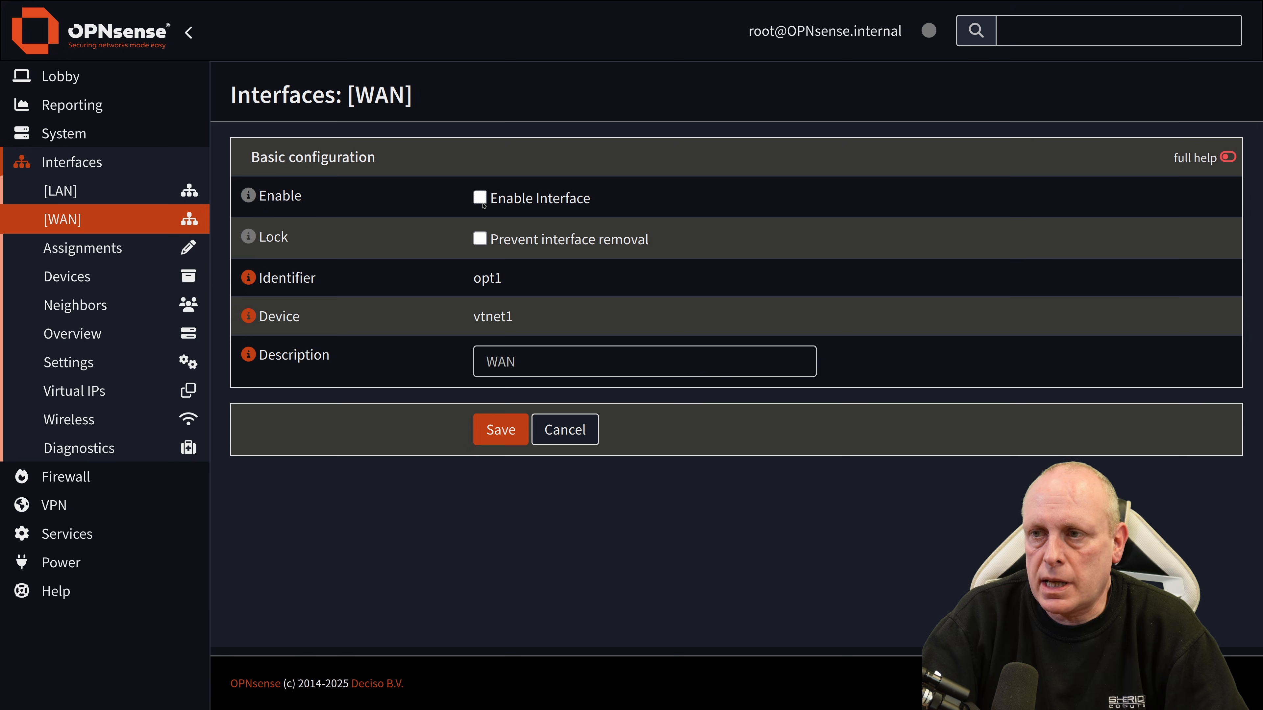
left_click(500, 429)
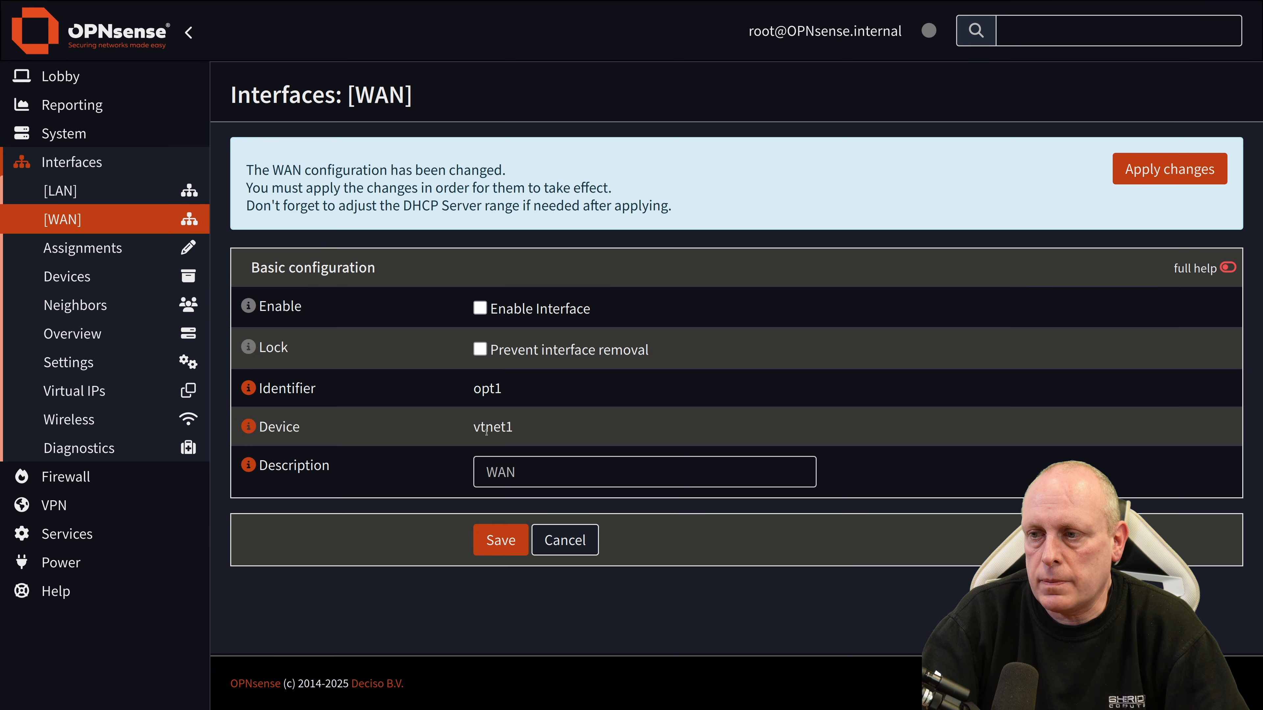
left_click(1132, 171)
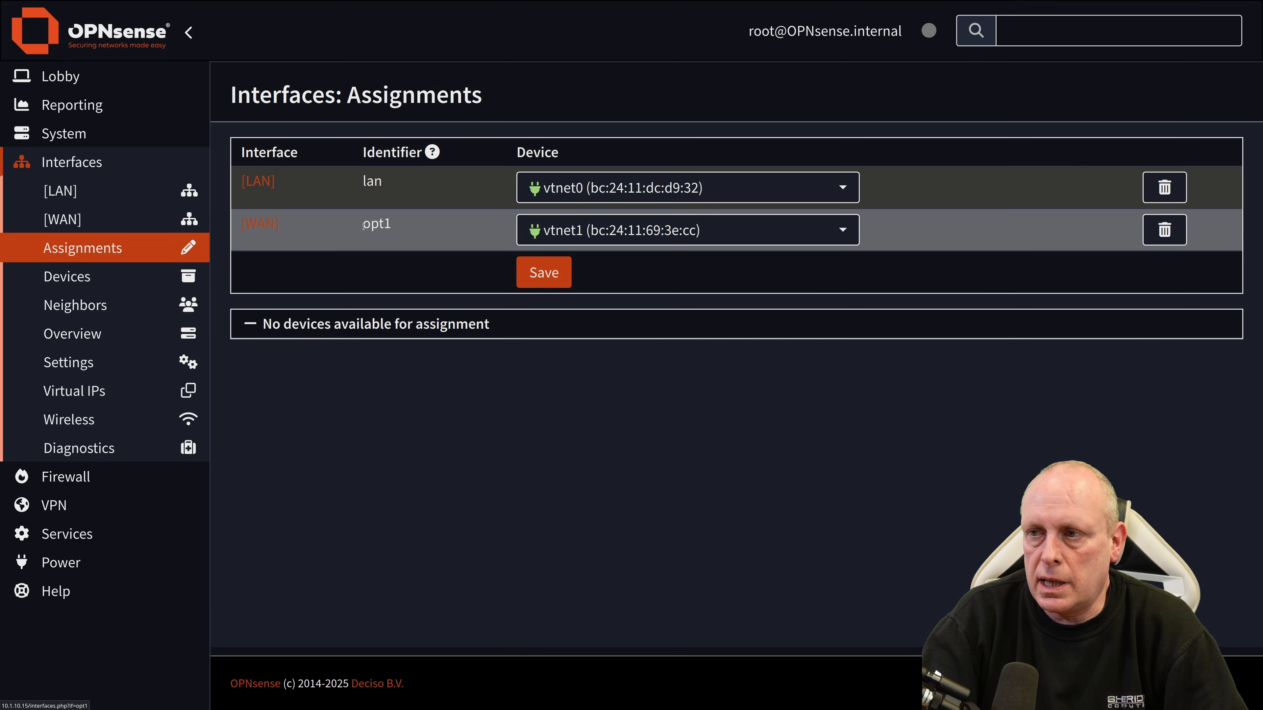
Step: Create VLAN device vlan0.101 on parent vtnet1 with tag 101, then save and apply it
left_click(261, 224)
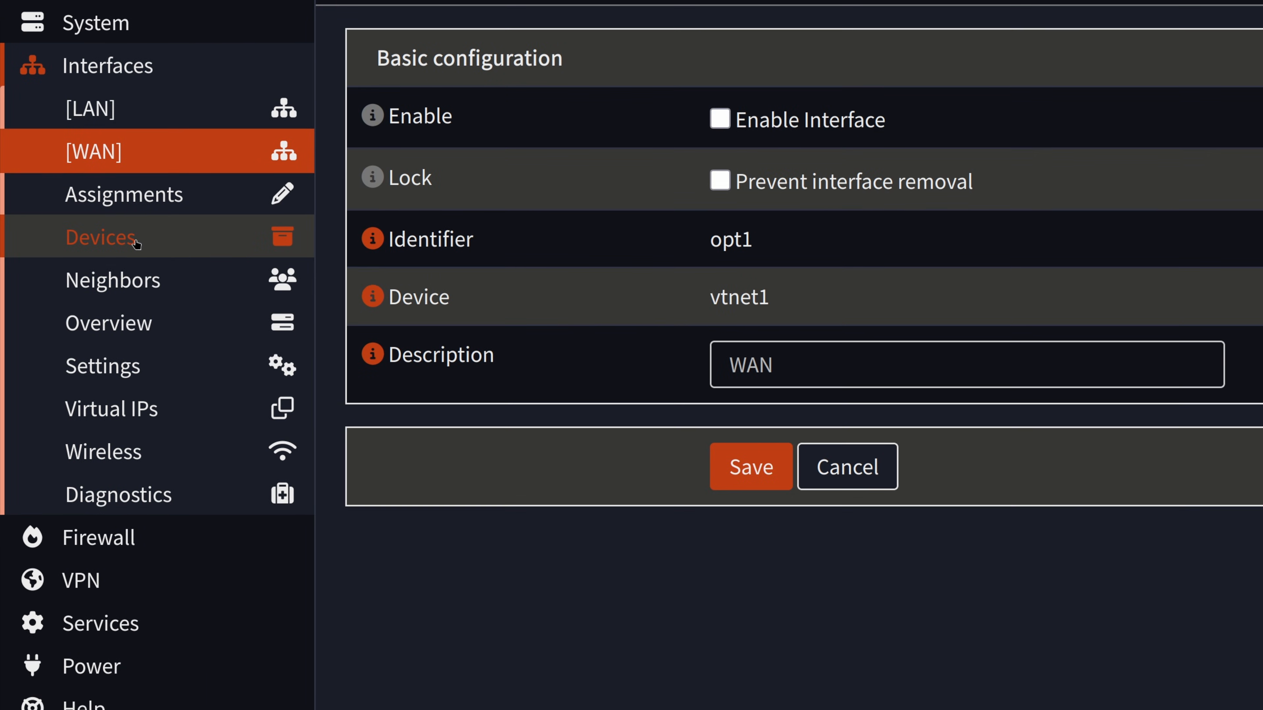
left_click(116, 242)
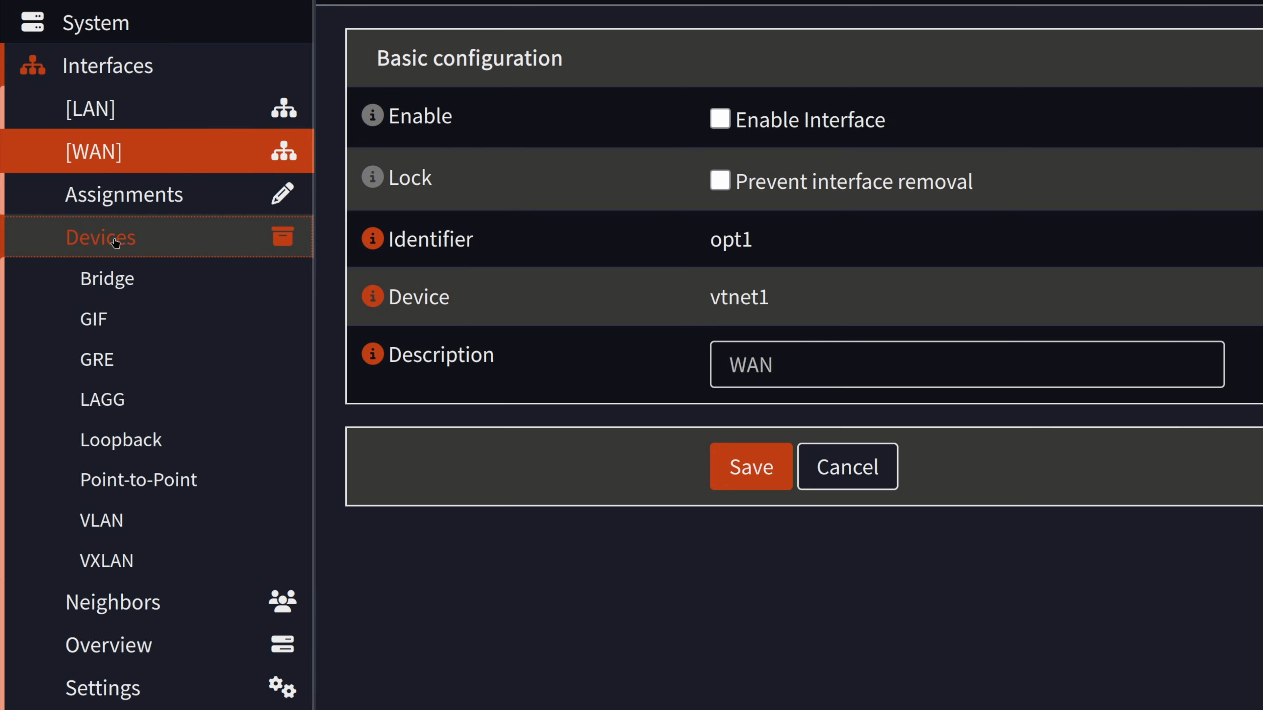
left_click(118, 530)
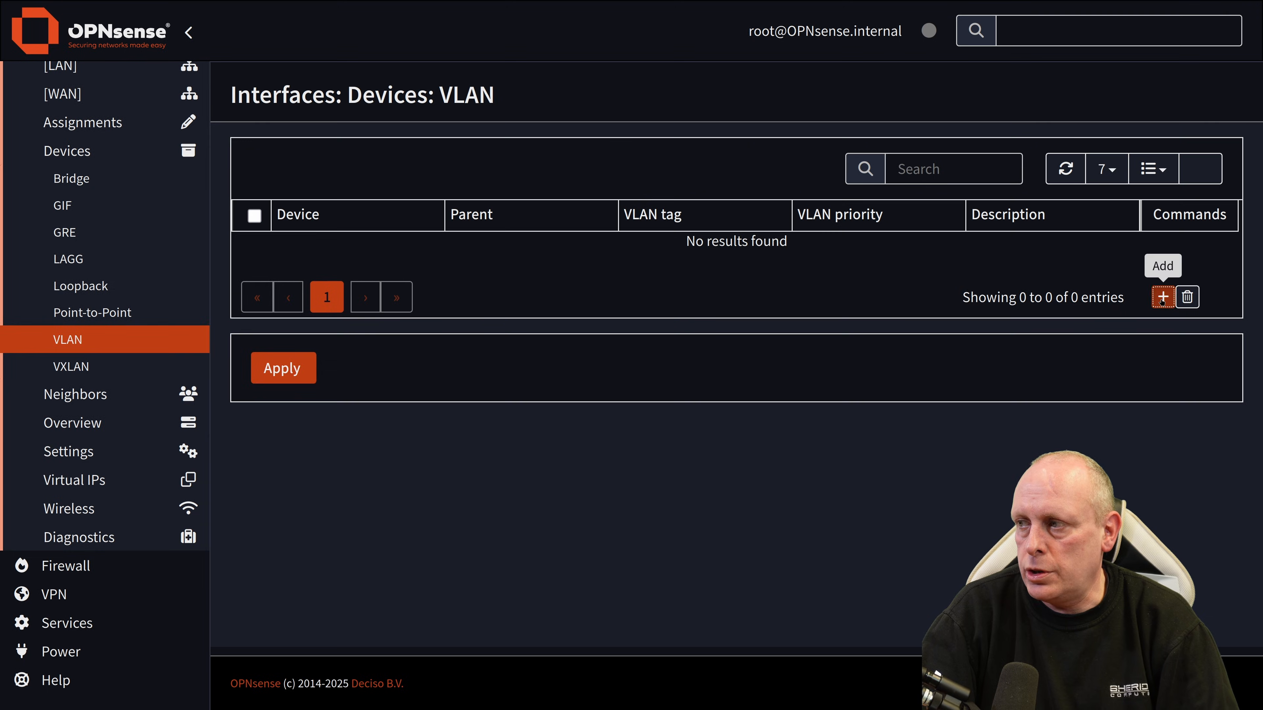
left_click(1162, 298)
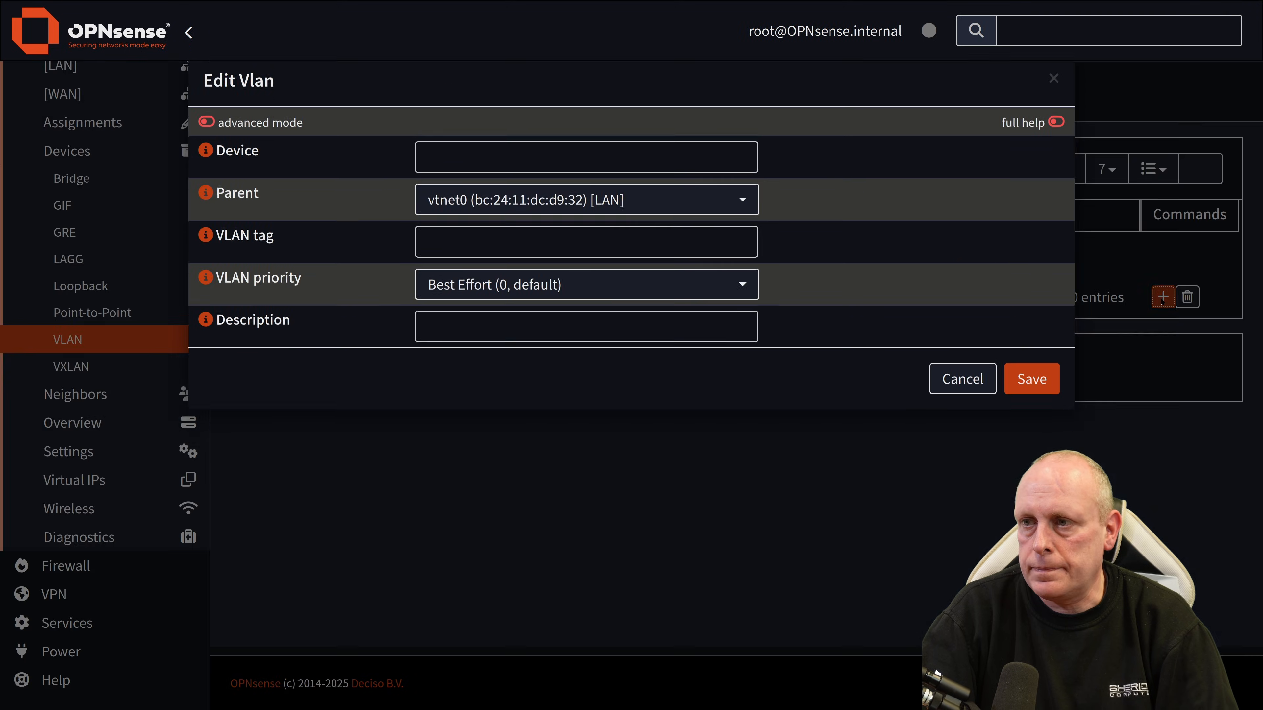
left_click(572, 178)
type("vla")
type("n0.101")
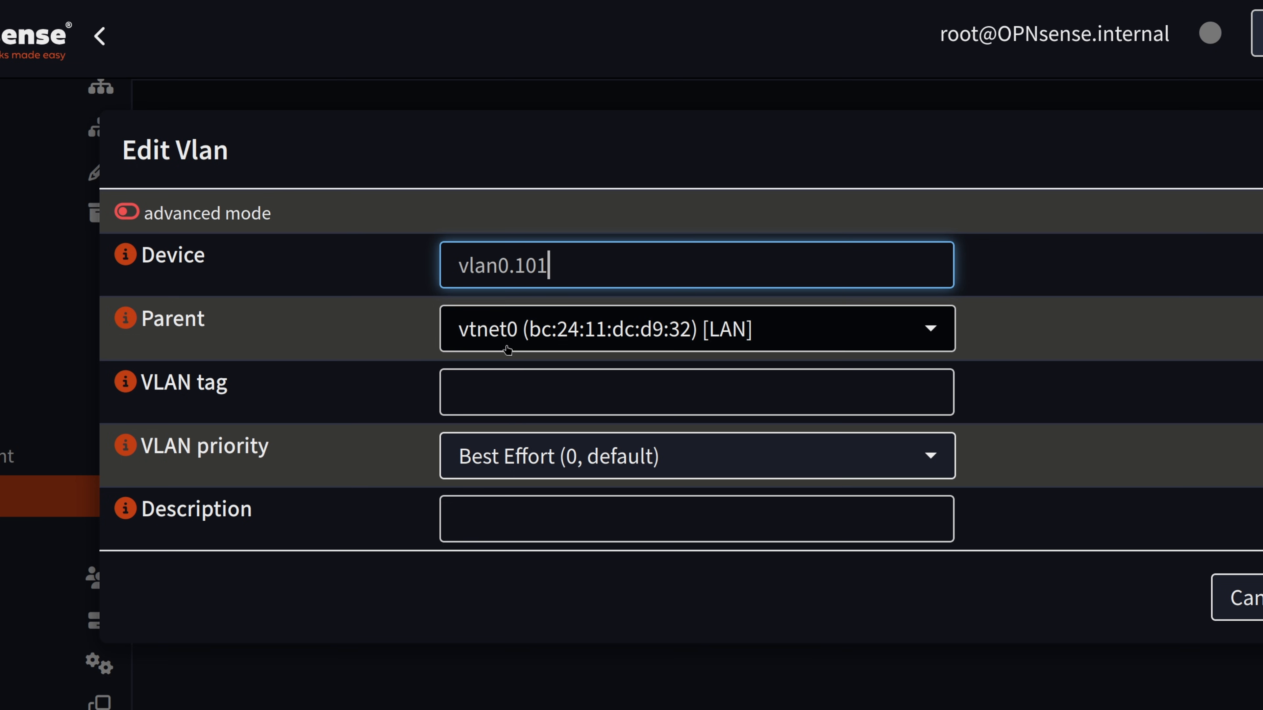
left_click(604, 334)
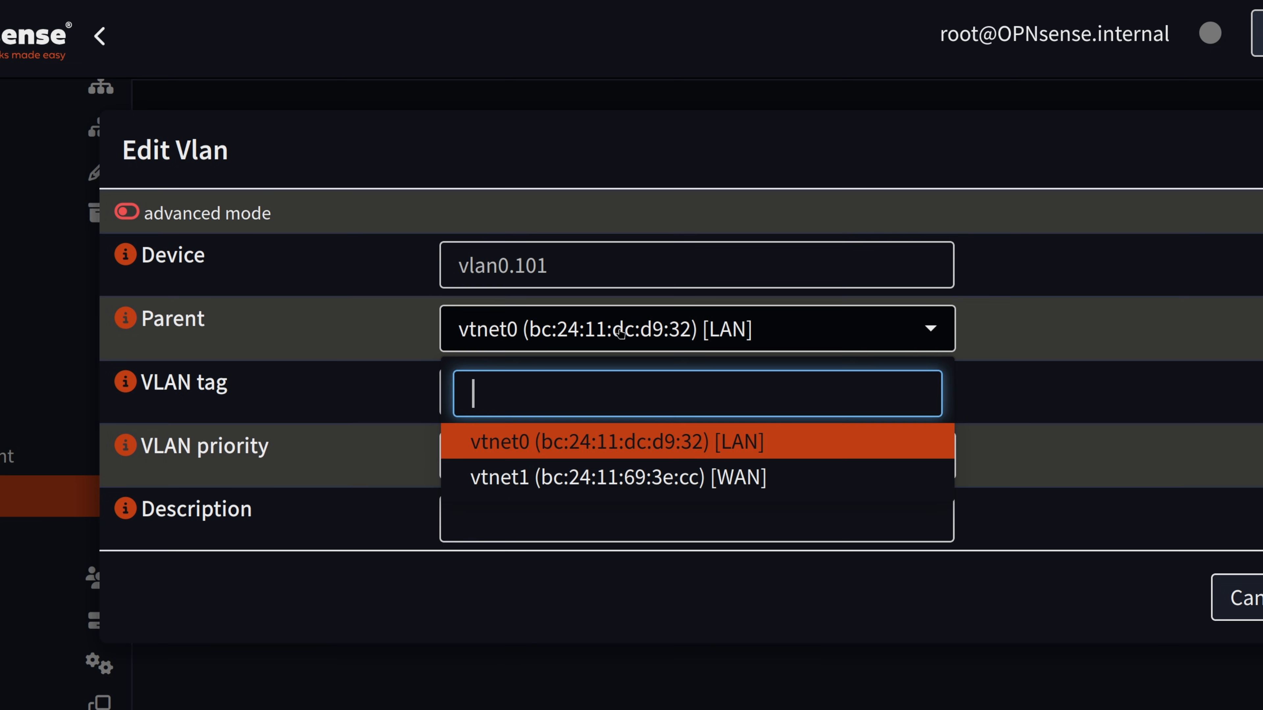
left_click(626, 479)
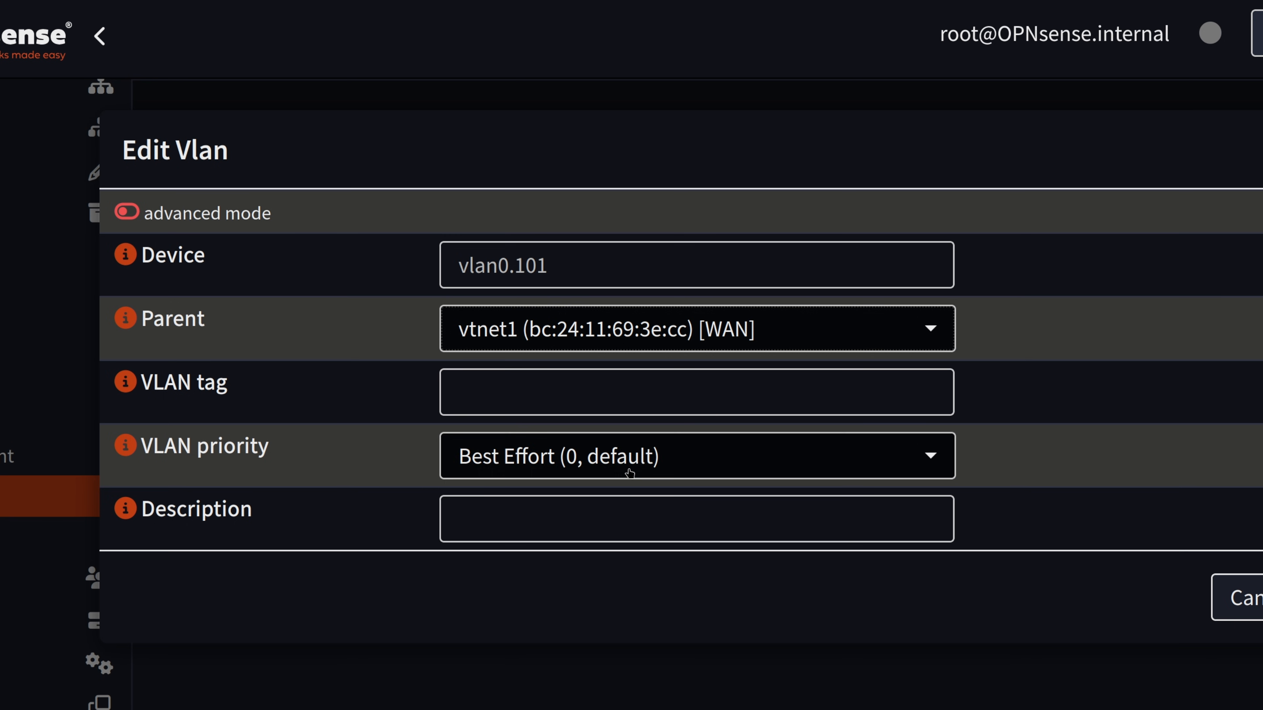
left_click(636, 408)
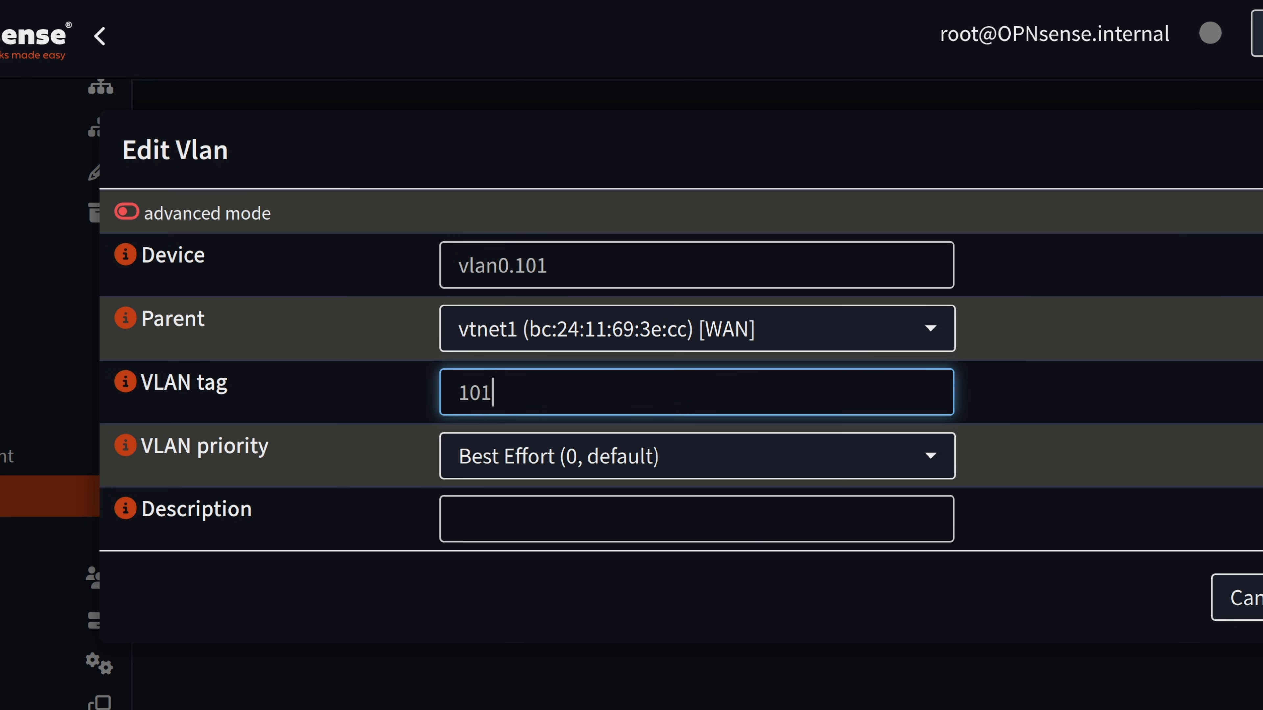
left_click(1057, 429)
left_click(269, 446)
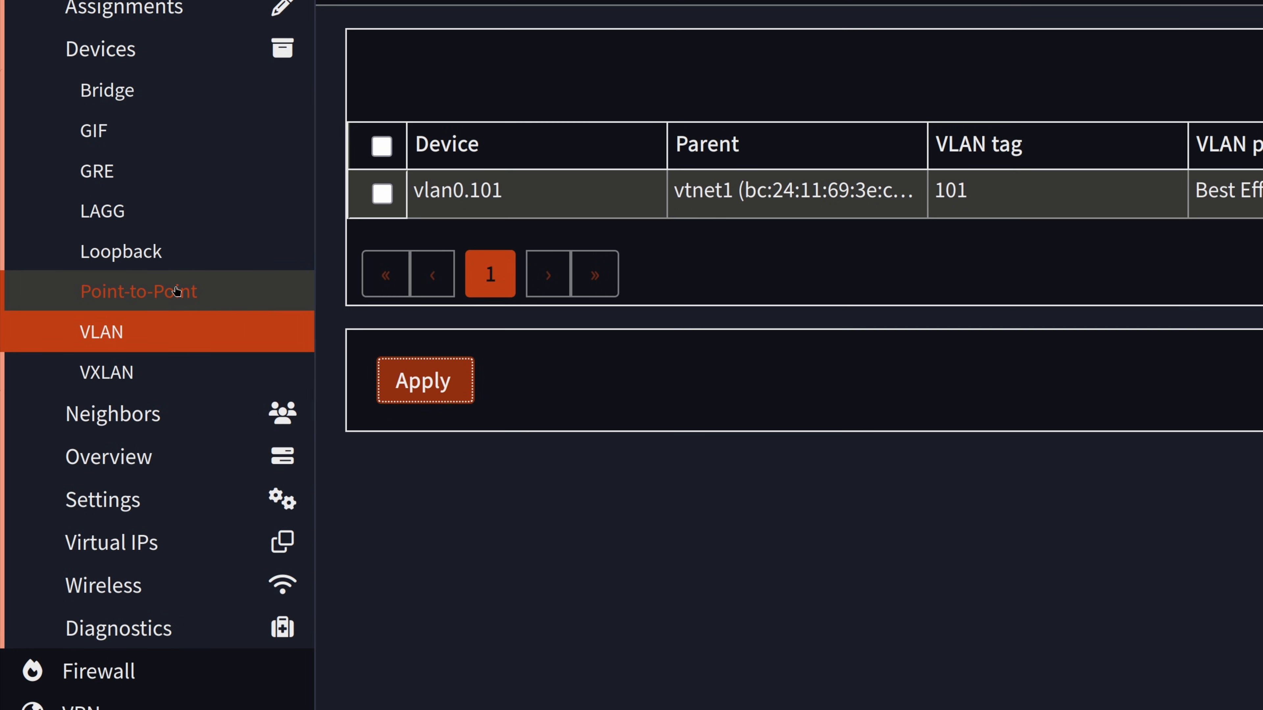
Step: Add a Point-to-Point device with link type PPPoE over link interface vlan0.101
left_click(177, 291)
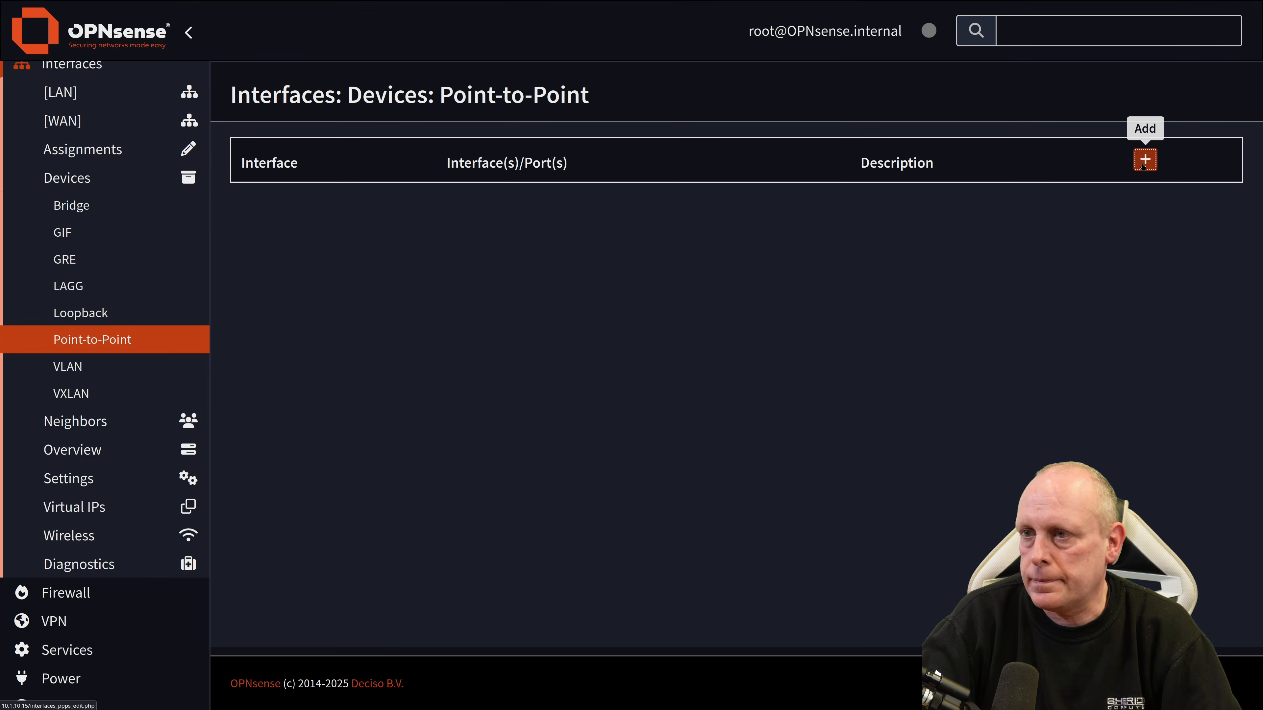
left_click(1144, 160)
left_click(621, 180)
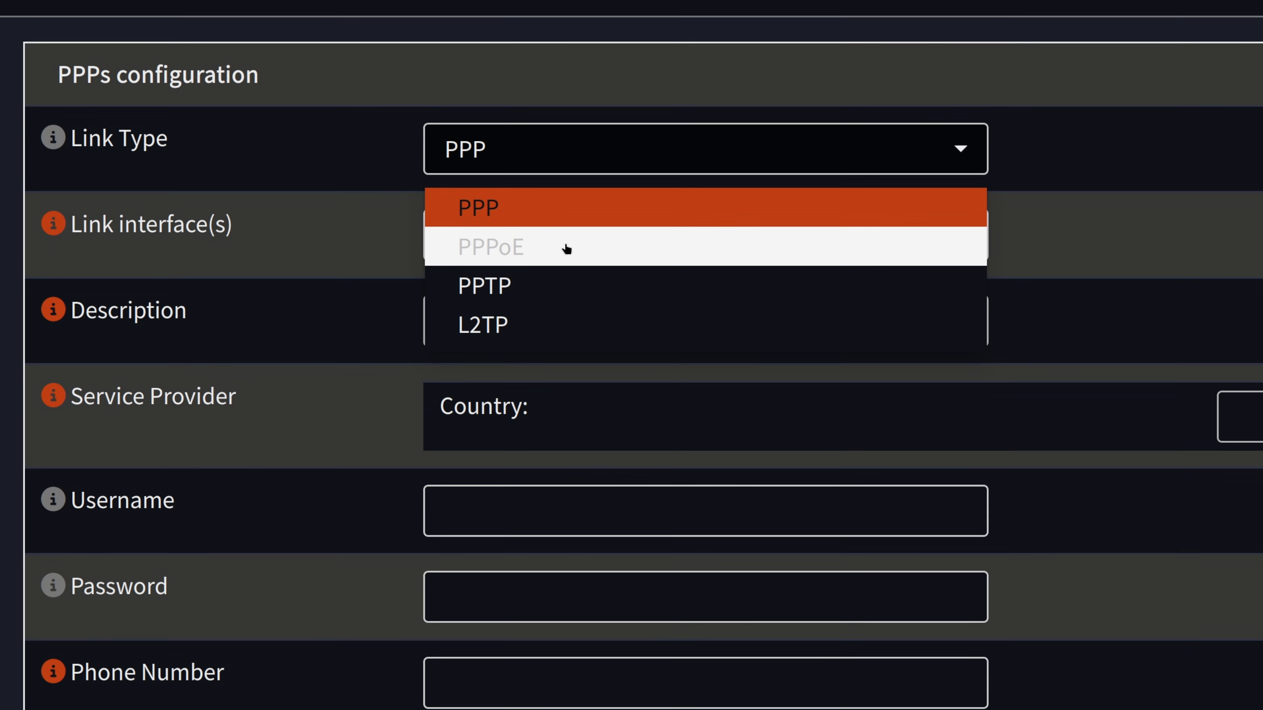
left_click(566, 248)
left_click(564, 238)
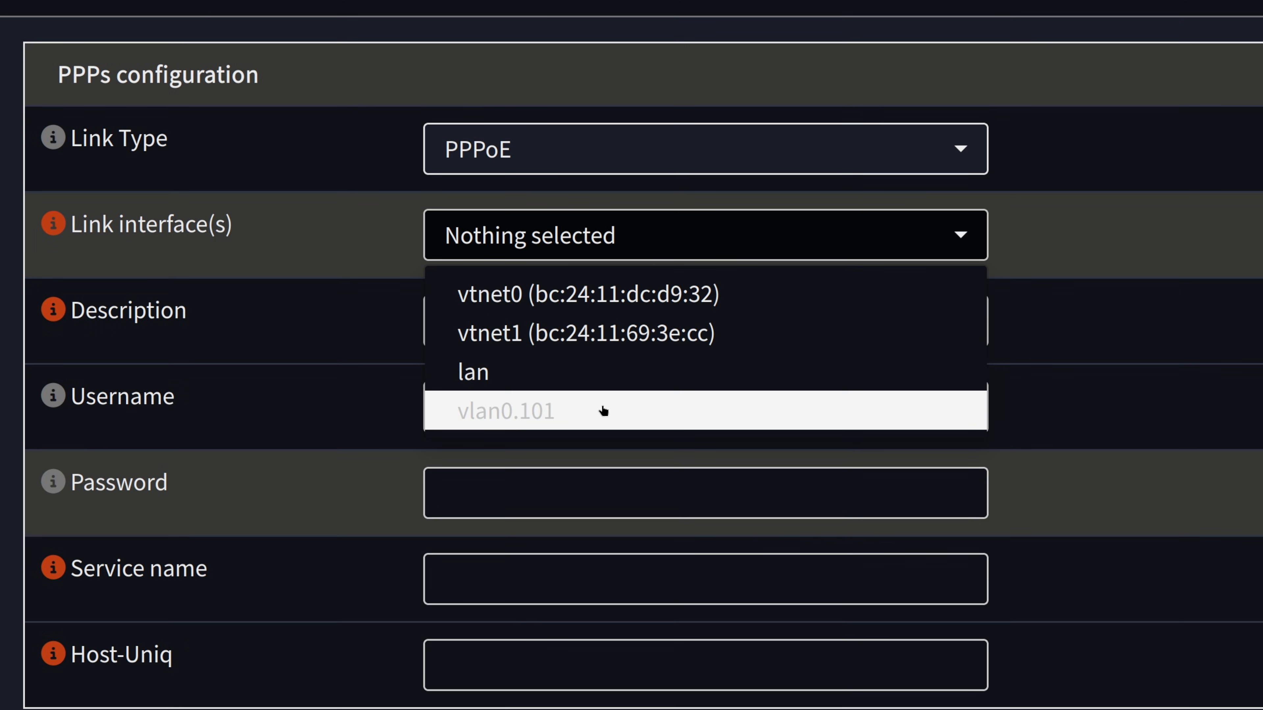
left_click(593, 427)
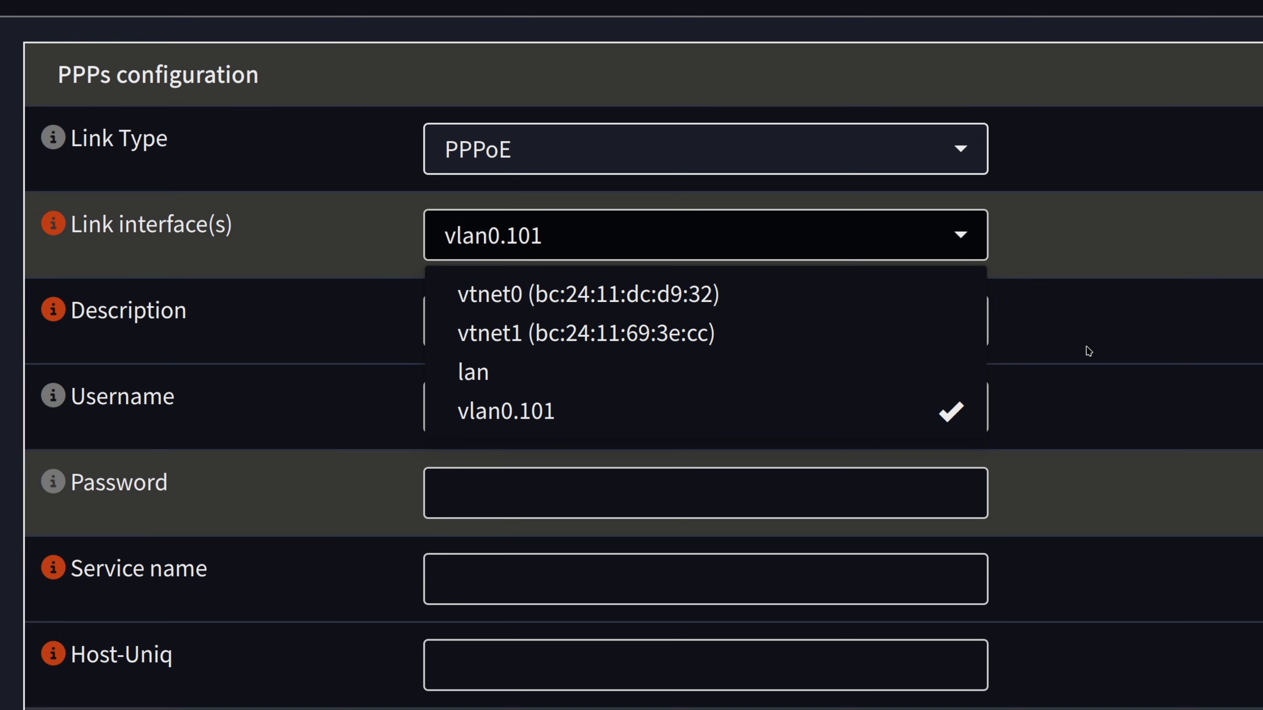
left_click(1097, 344)
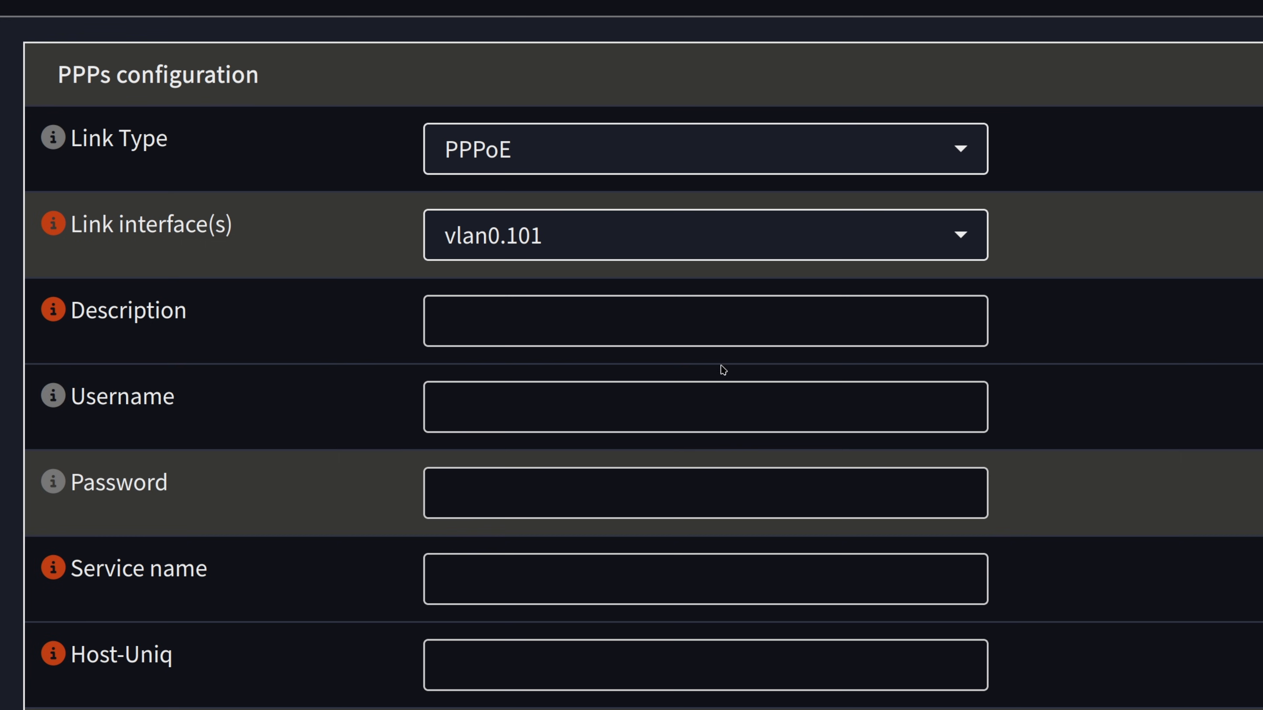
Step: Enter the provider's PPPoE username and password, then save the pppoe0 device
left_click(723, 396)
type("opnense")
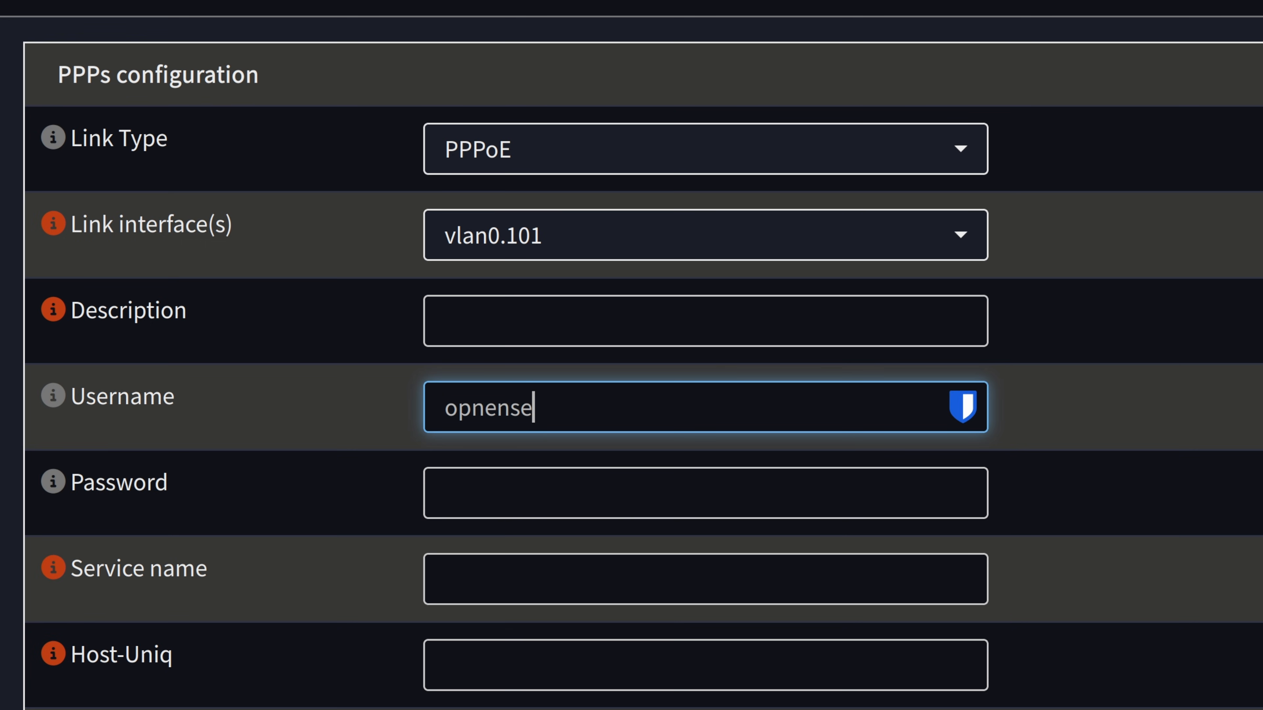
left_click(524, 492)
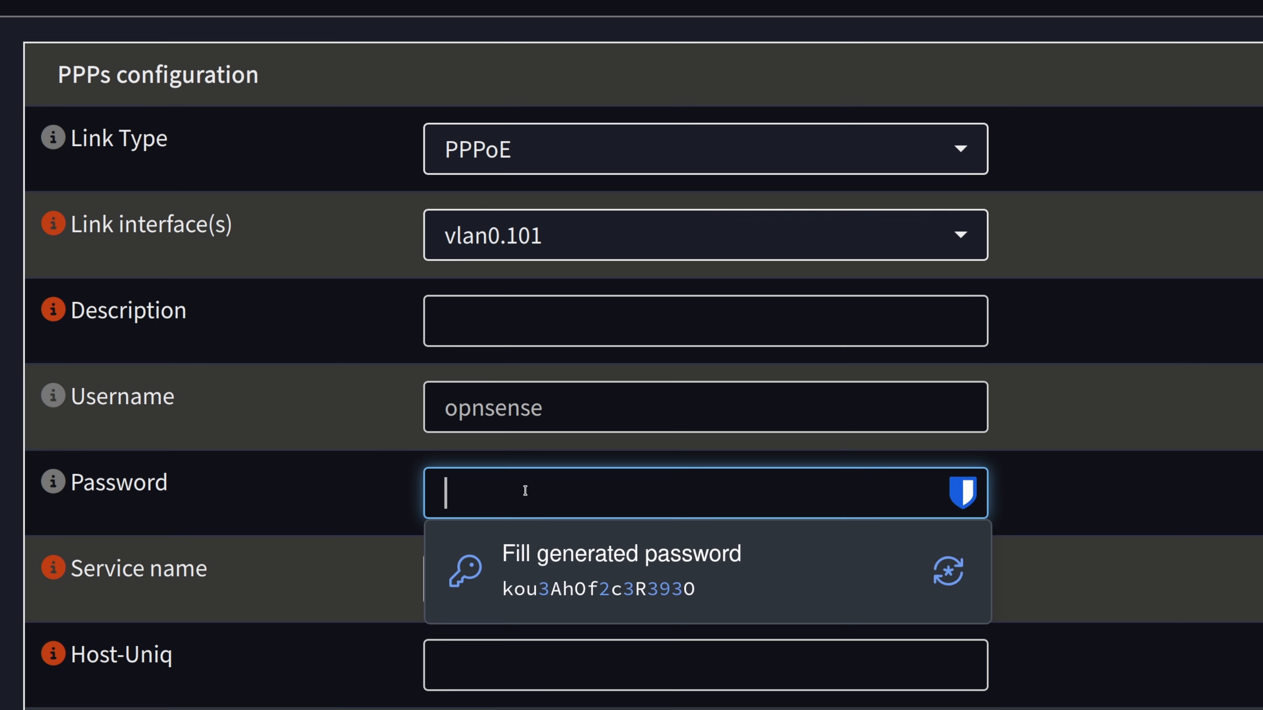
type("••••••")
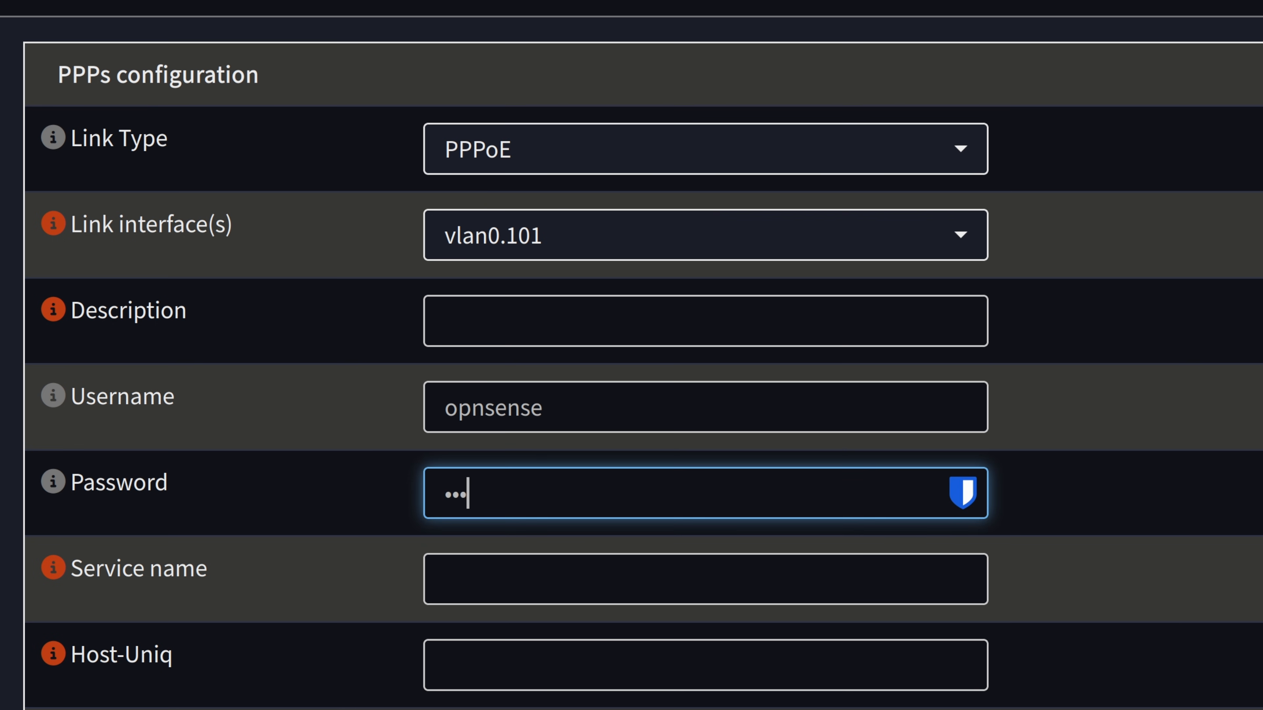
scroll(504, 599, "down", 5)
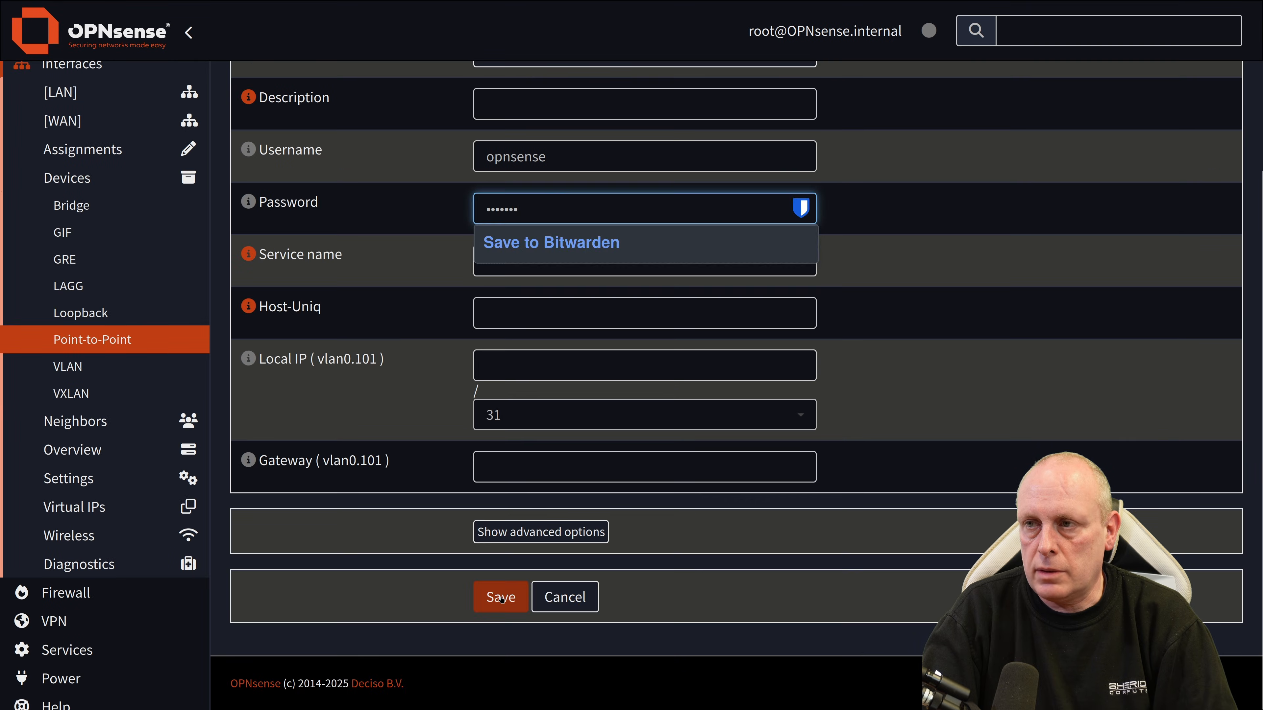
left_click(503, 598)
left_click_drag(239, 207, 487, 204)
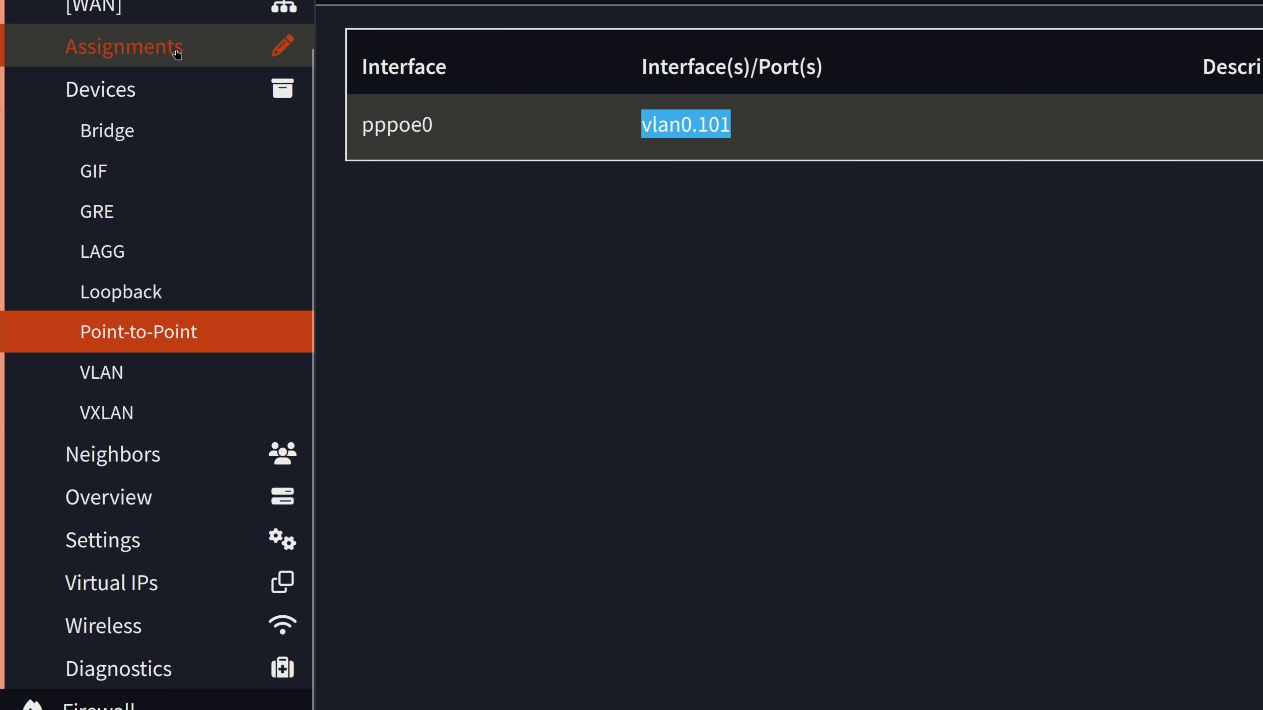
Step: Assign pppoe0 (vlan0.101) as the WAN device, save, and tick Enable on the WAN page
left_click(176, 54)
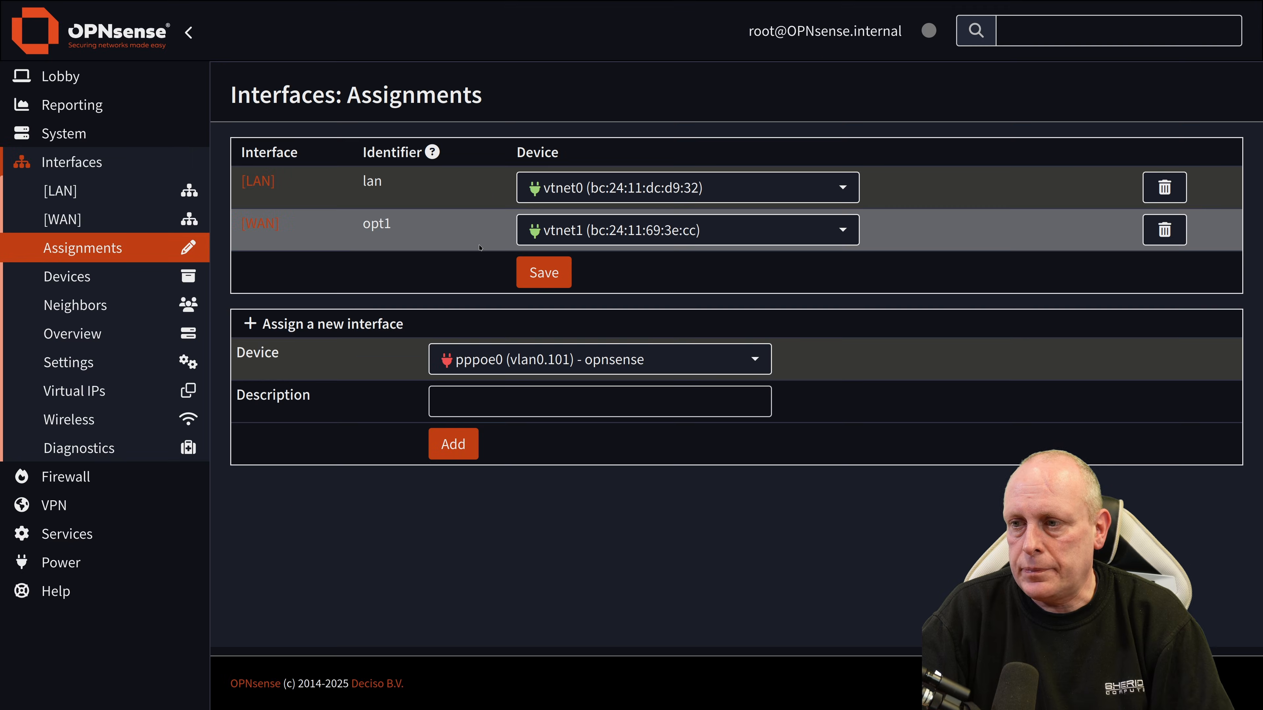
left_click(646, 230)
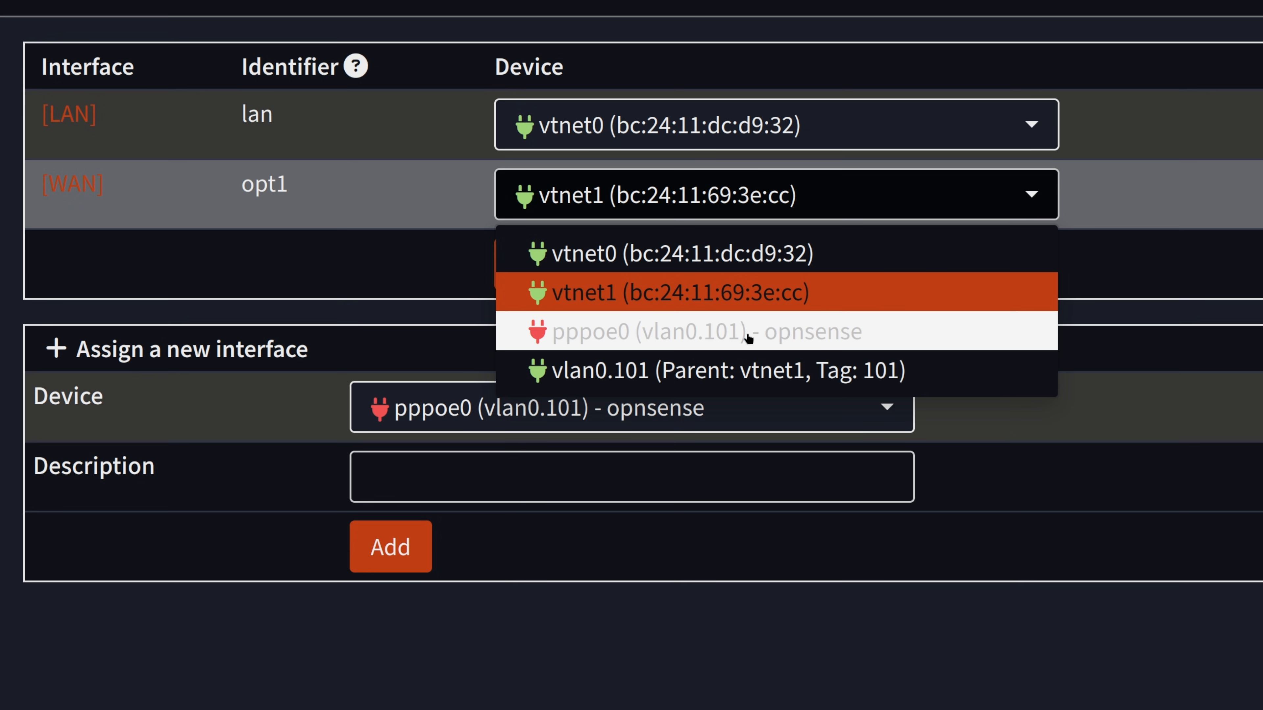
left_click(777, 338)
left_click(578, 280)
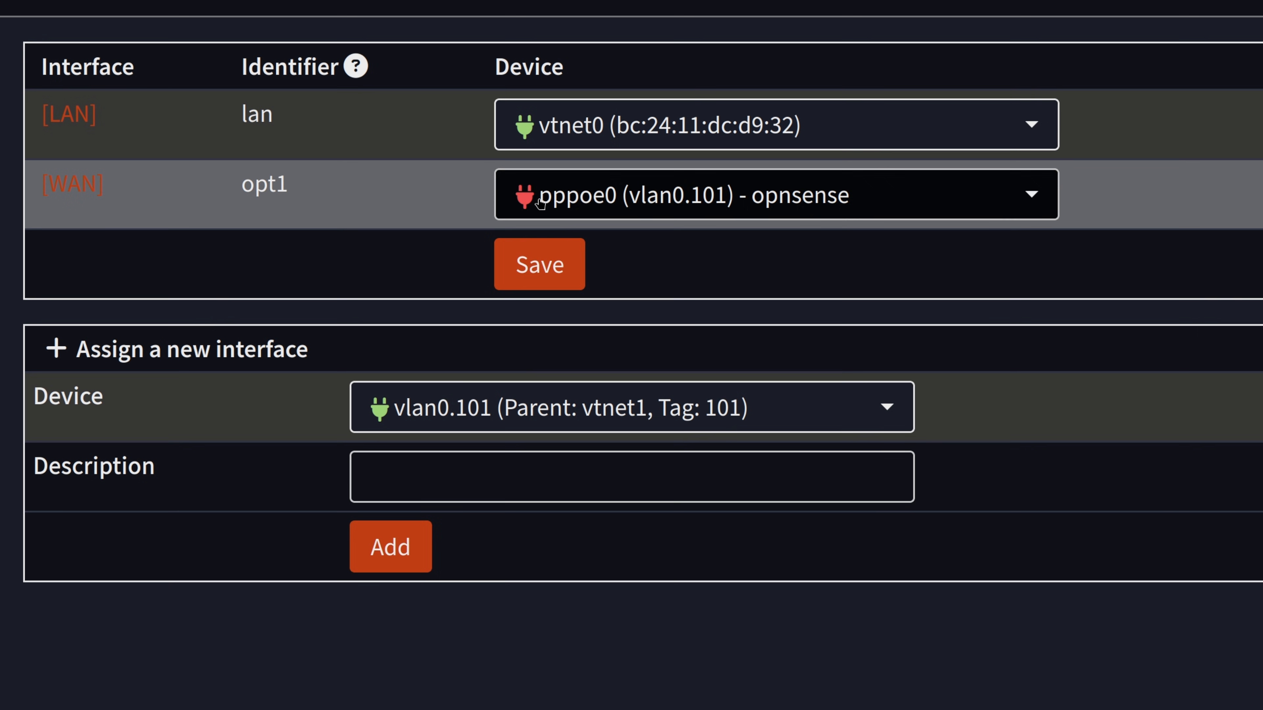
left_click(86, 186)
left_click(435, 142)
Step: Save and apply the enabled WAN with IPv4 type PPPoE, then go back to Assignments
scroll(313, 155, "down", 4)
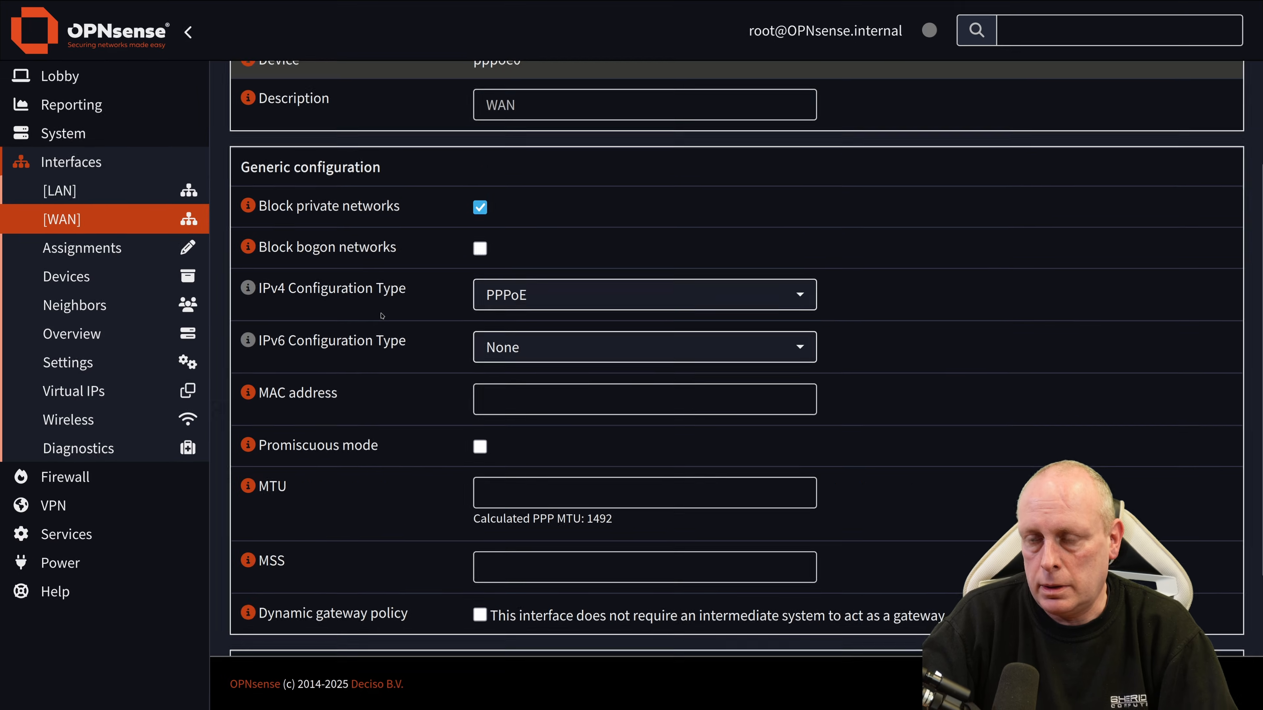
scroll(286, 351, "down", 3)
scroll(289, 353, "up", 1)
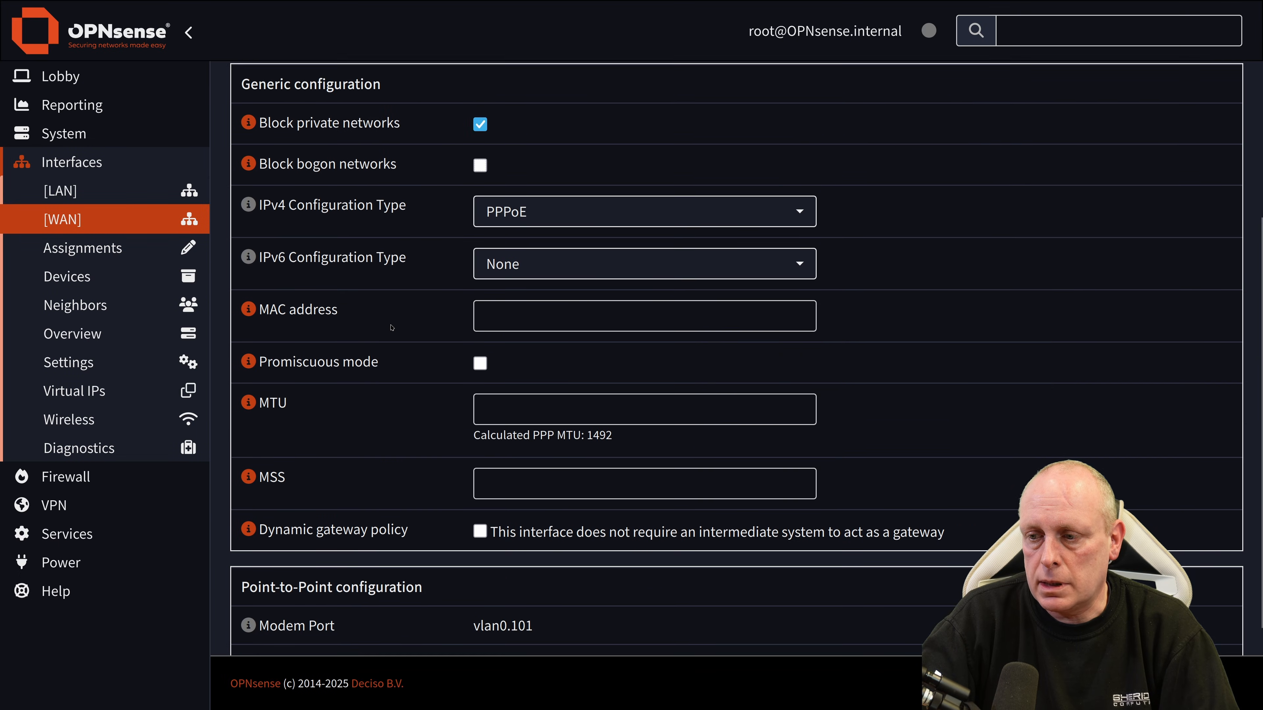
scroll(391, 327, "down", 2)
left_click(497, 595)
left_click(1151, 176)
left_click(120, 249)
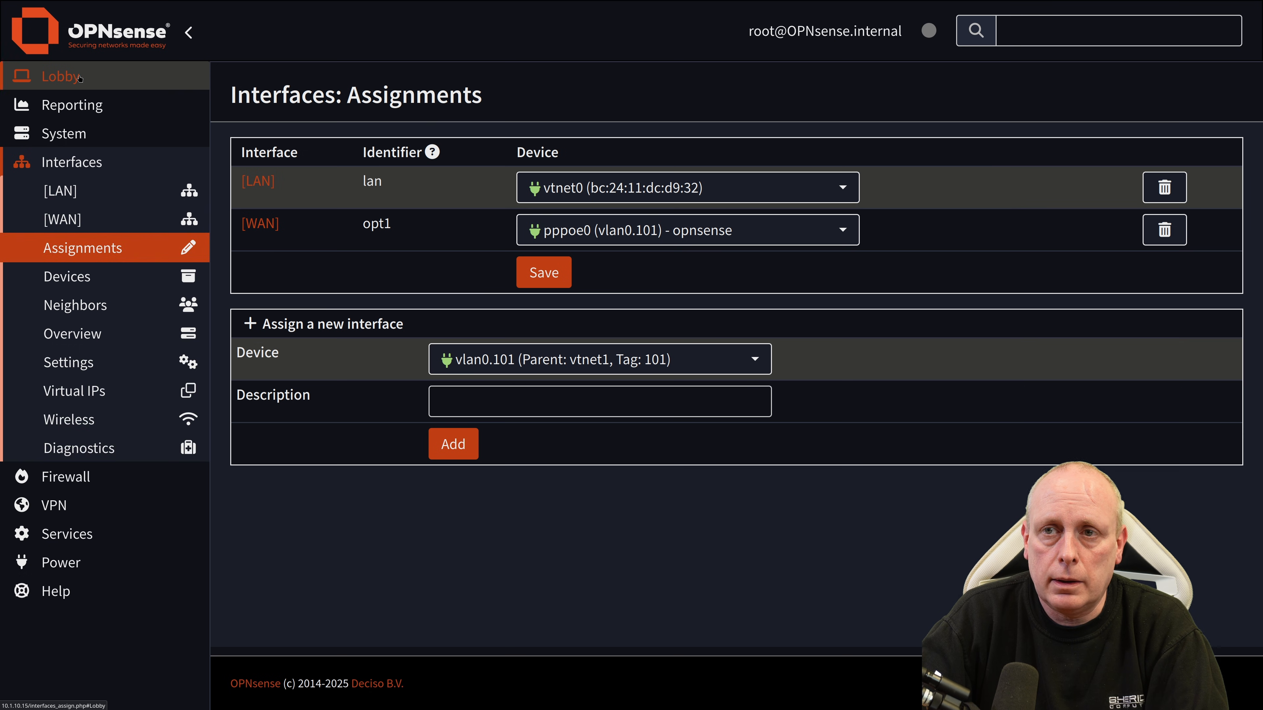
left_click(79, 78)
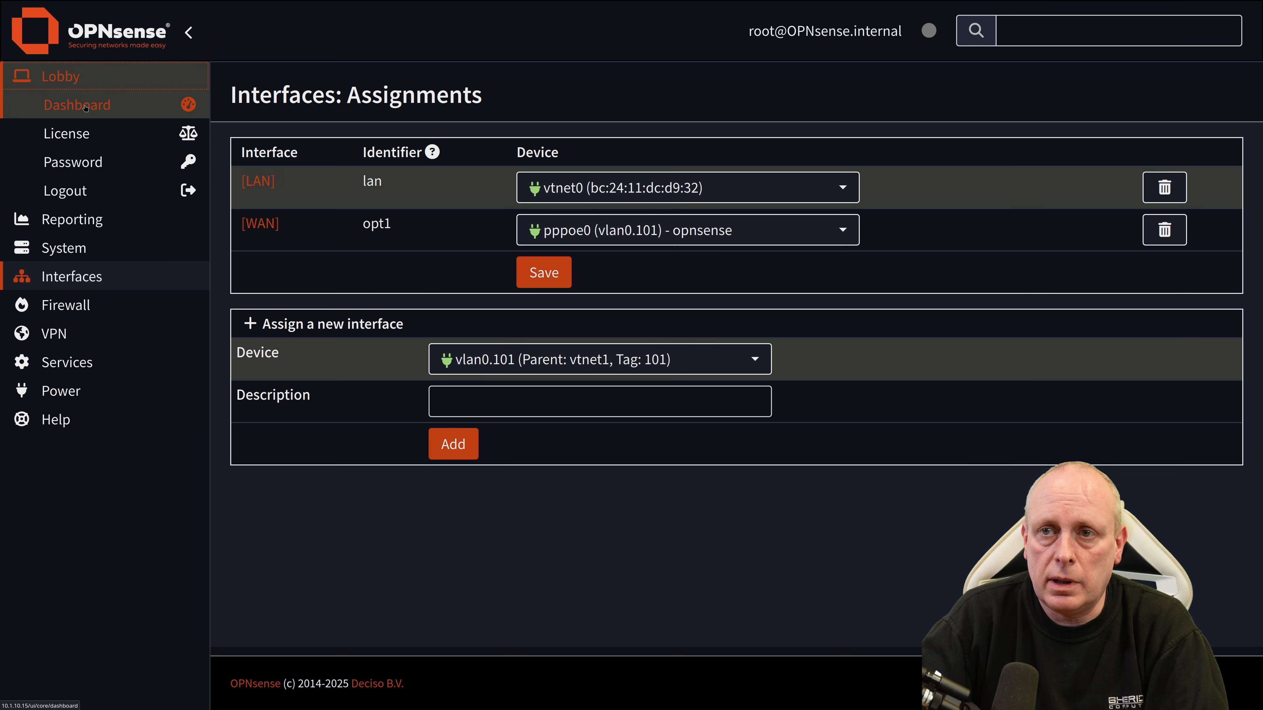
Step: Confirm WAN_PPPOE shows active at 100.64.10.1 on the dashboard, then revisit Assignments
left_click(82, 105)
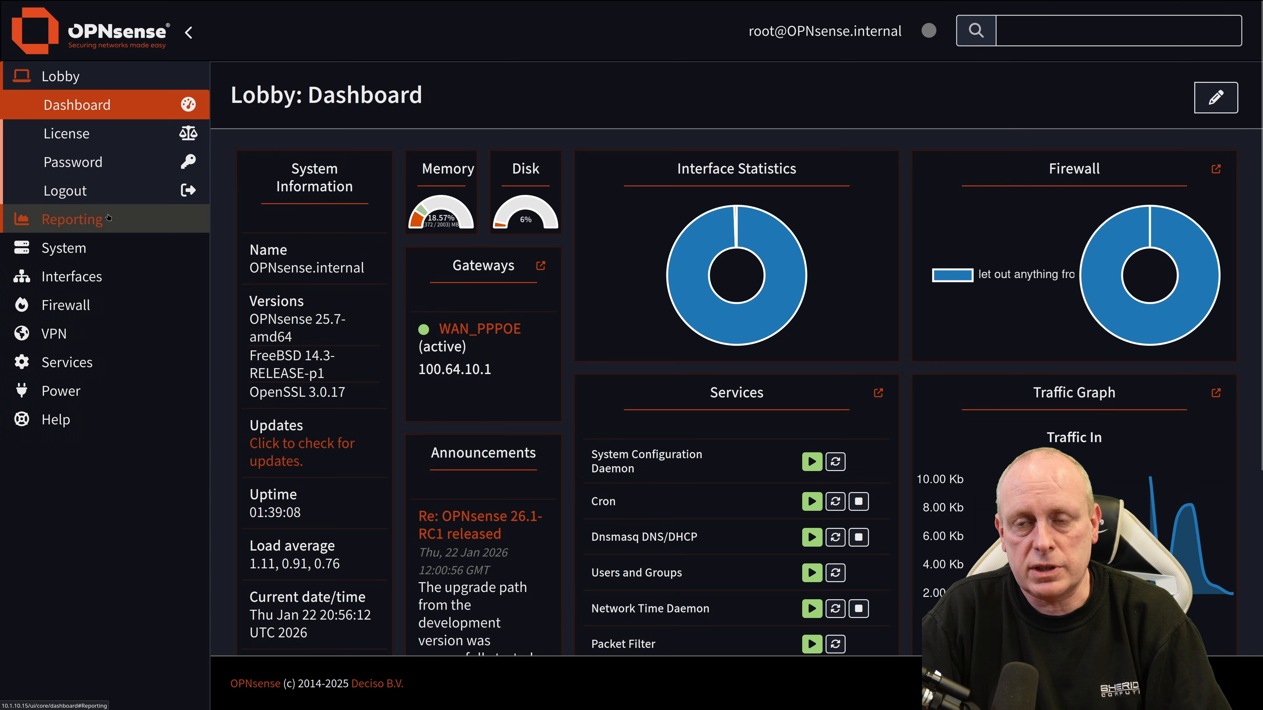
left_click(72, 277)
left_click(82, 248)
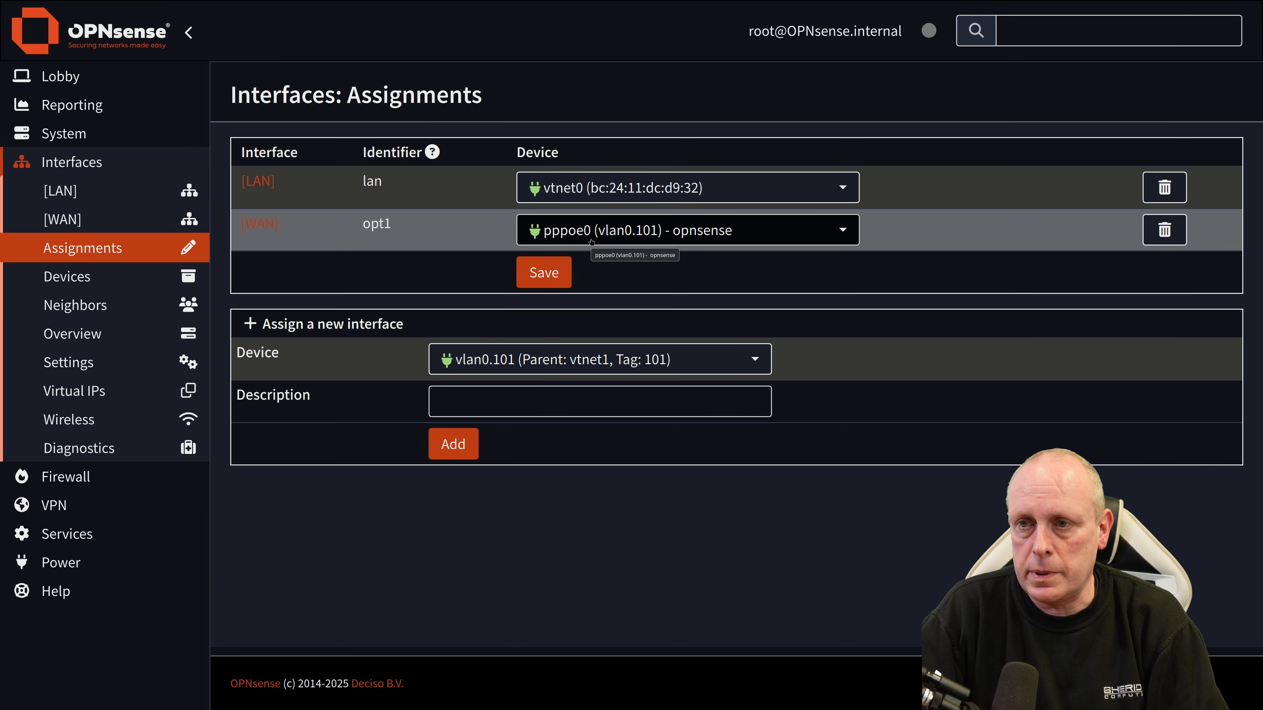
Step: Review the VLAN and Point-to-Point device lists, then open the Ping diagnostics page
left_click(67, 276)
left_click(67, 463)
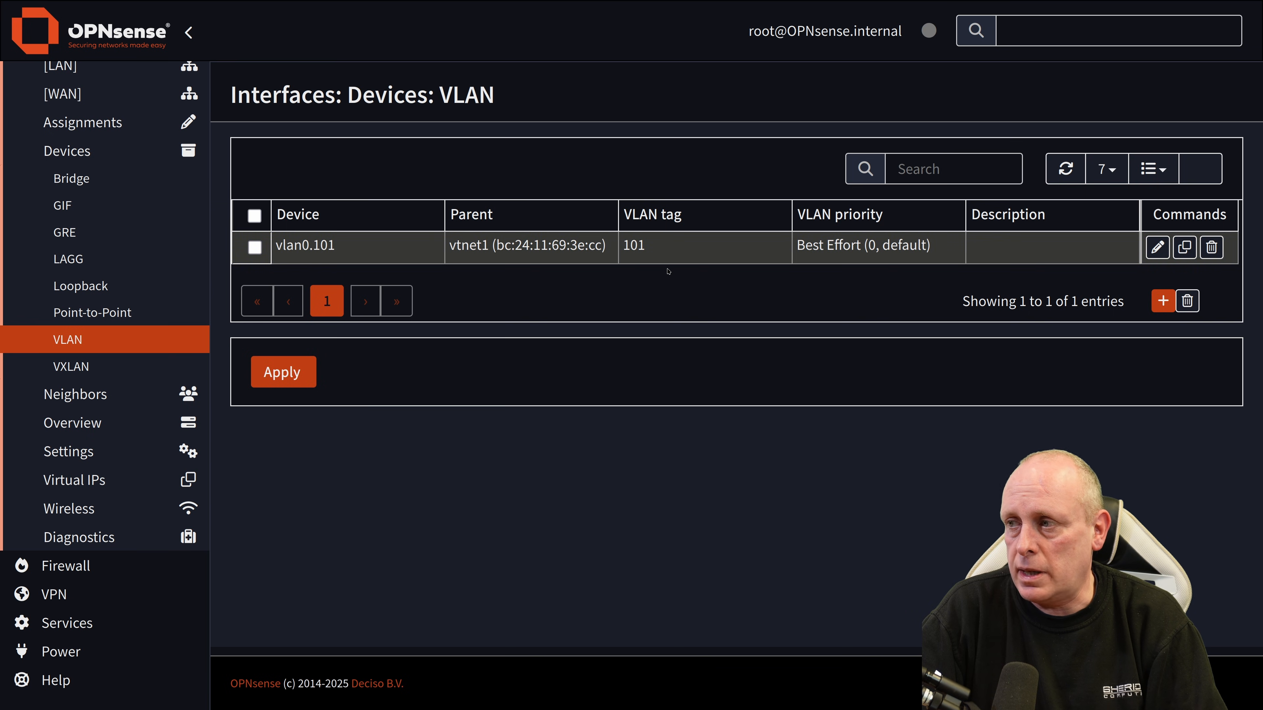
left_click(125, 310)
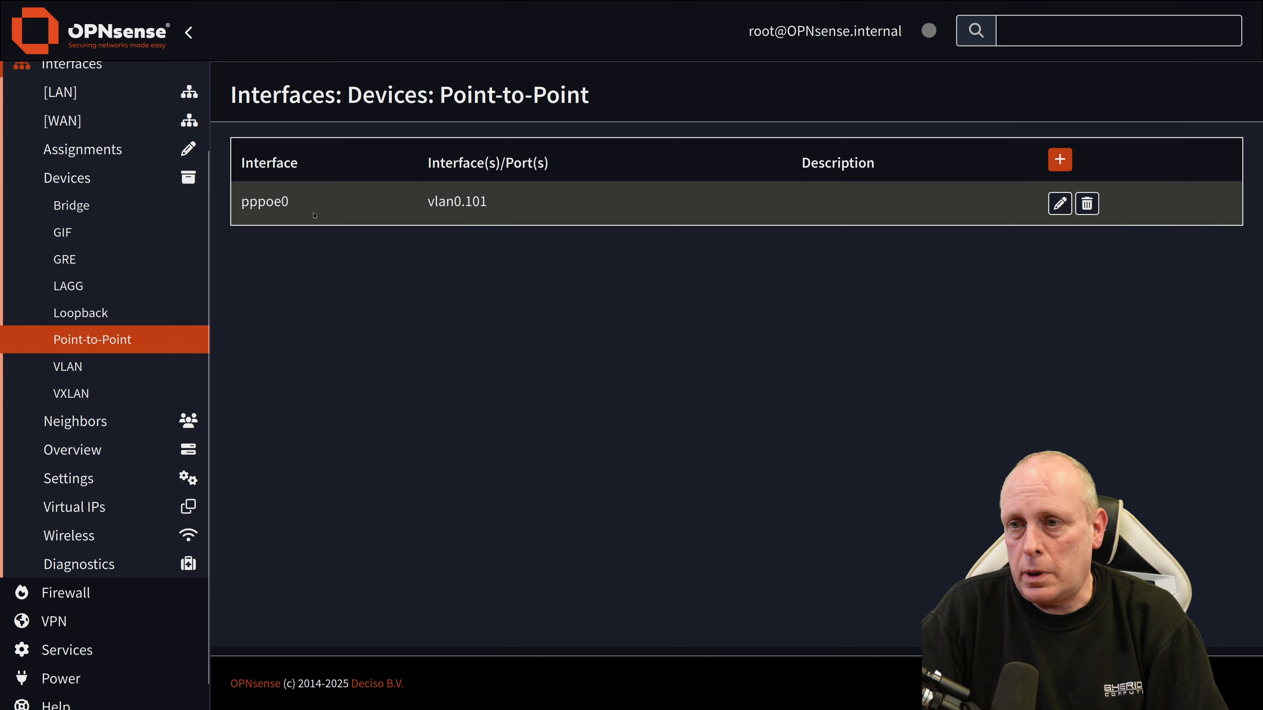
left_click(94, 158)
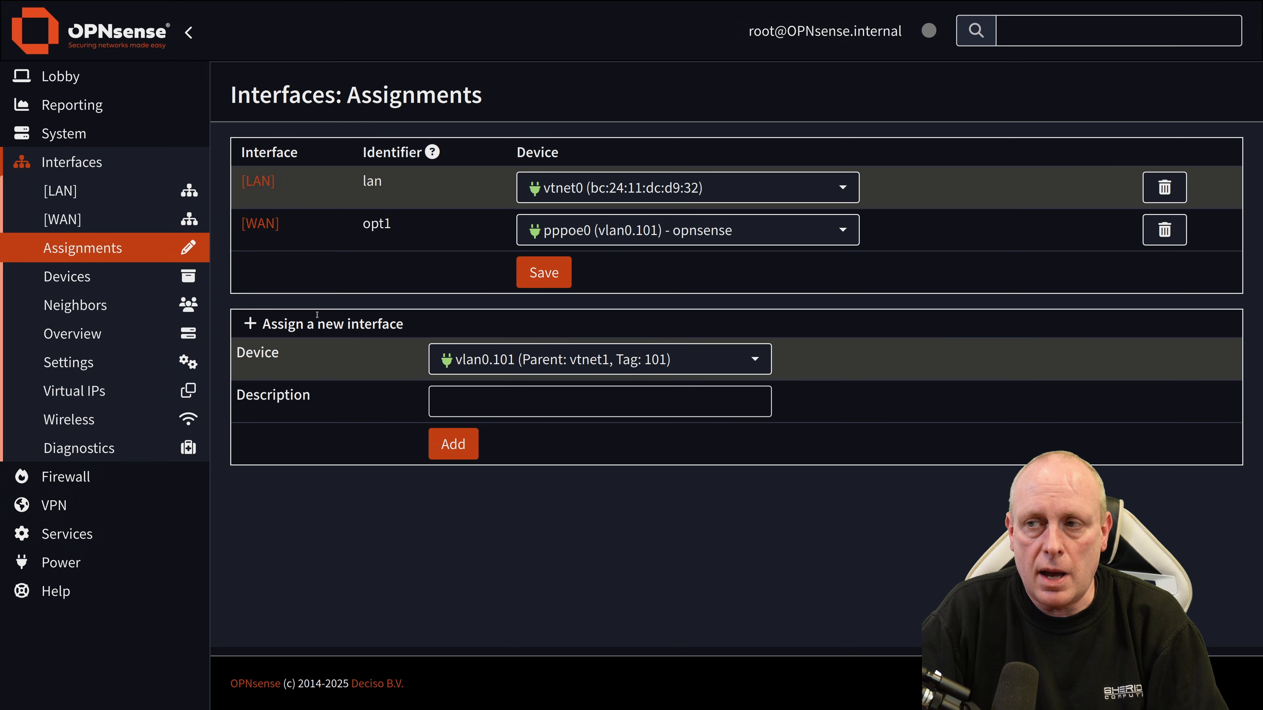
left_click(94, 448)
left_click(65, 610)
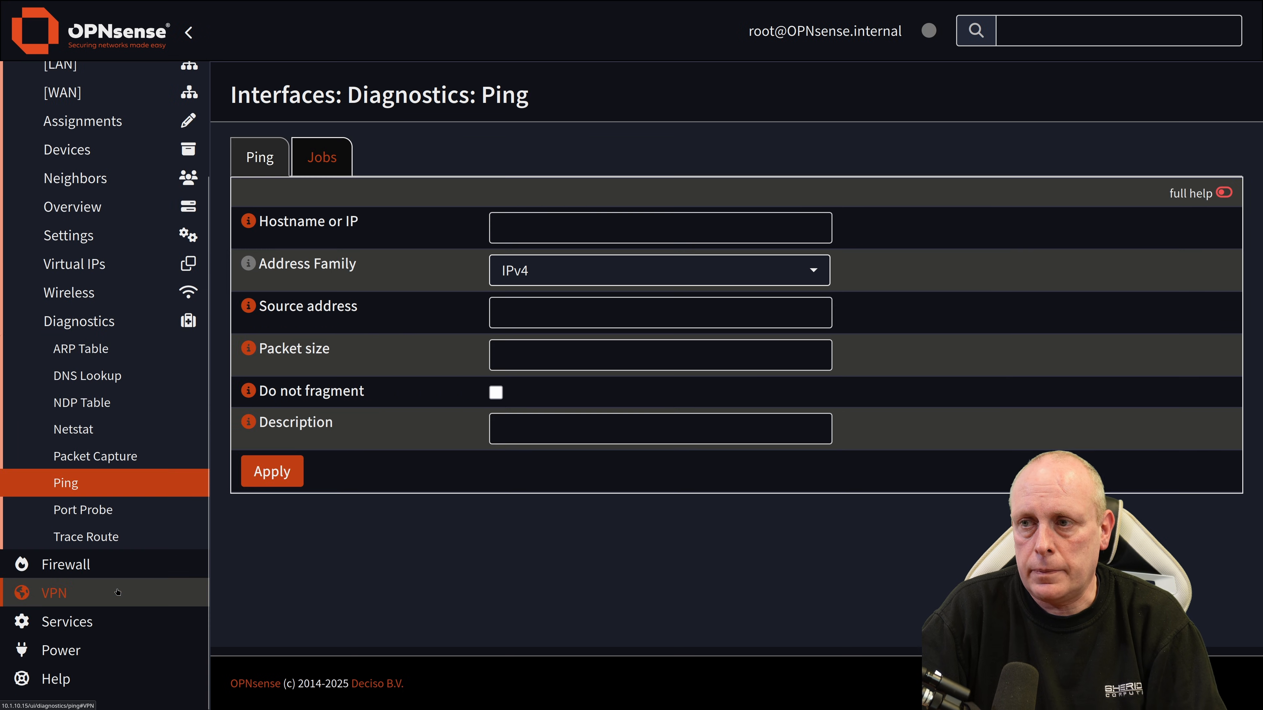
Step: Run a new ping to an outside host (6/6 received, 7.984 ms, 0.0% loss), delete the older job, then stop it
left_click(512, 233)
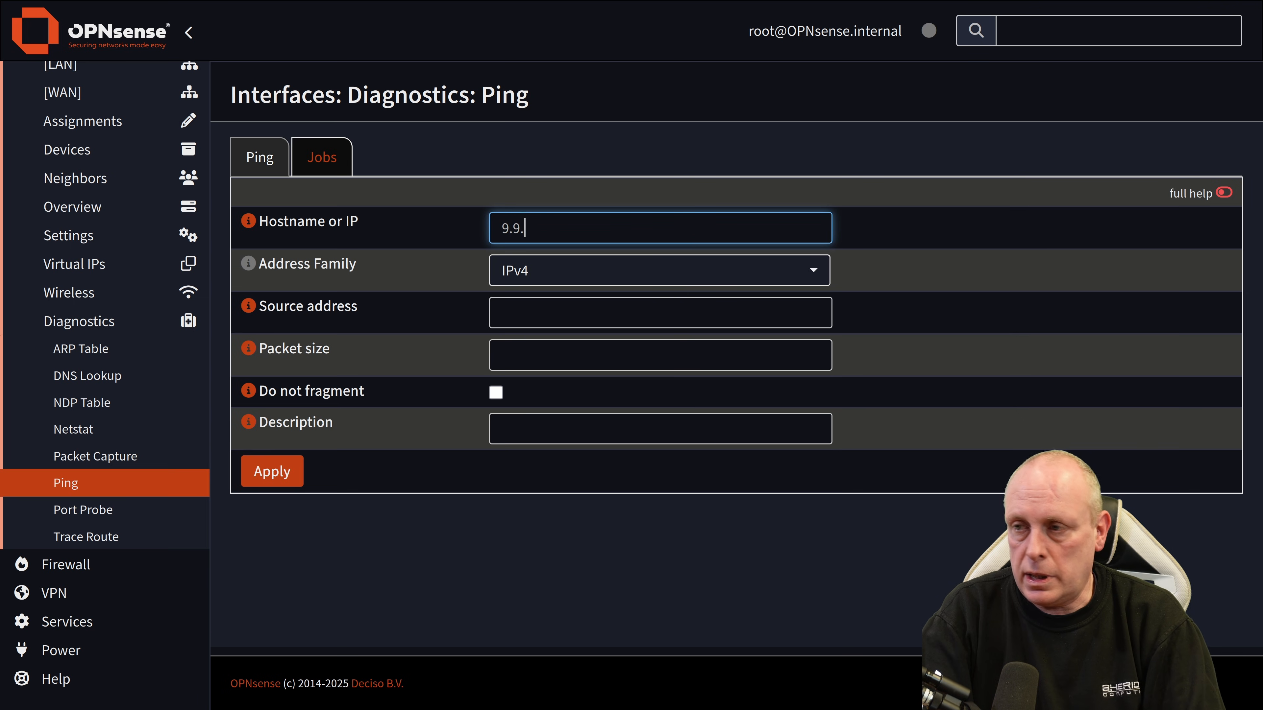
left_click(288, 483)
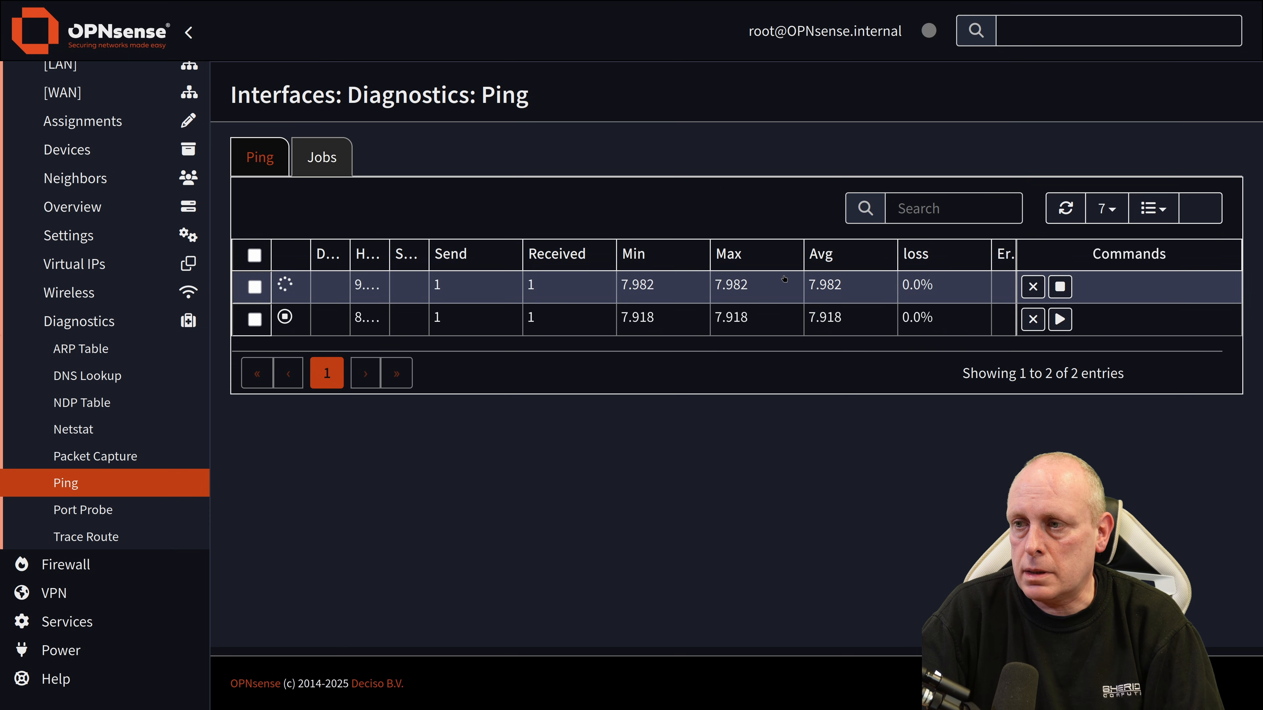
left_click(1038, 319)
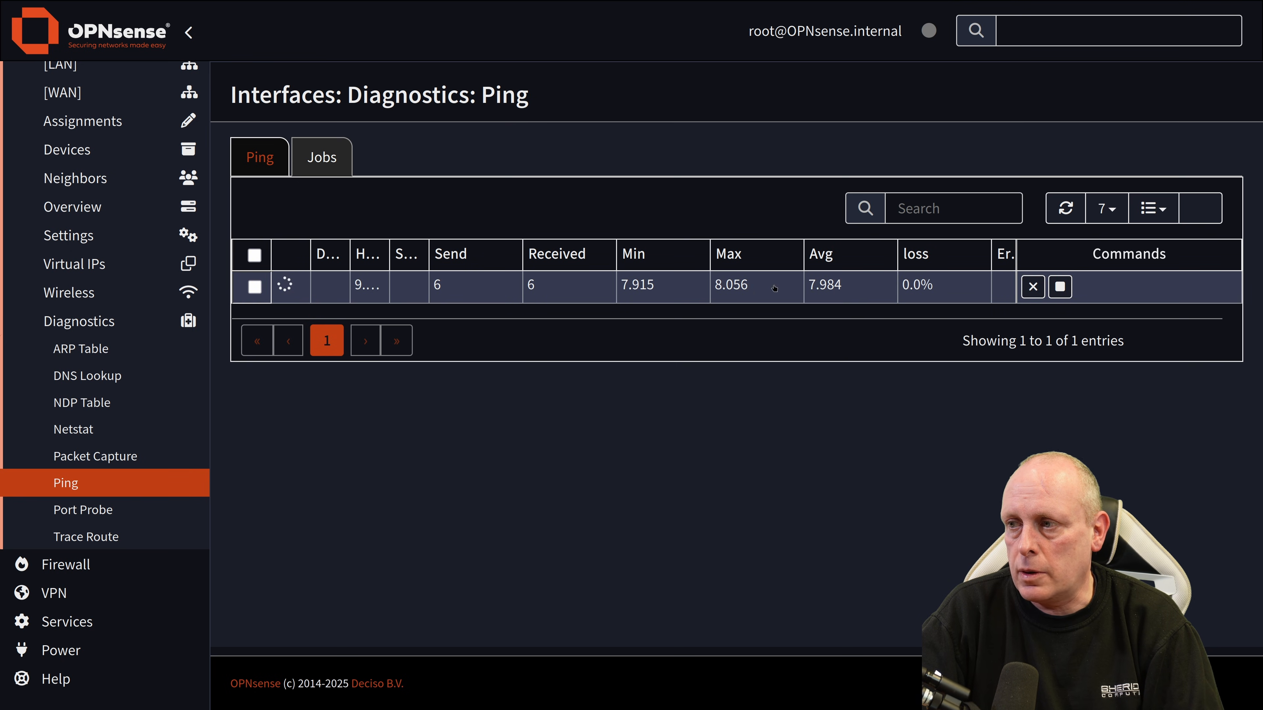
left_click_drag(900, 286, 943, 285)
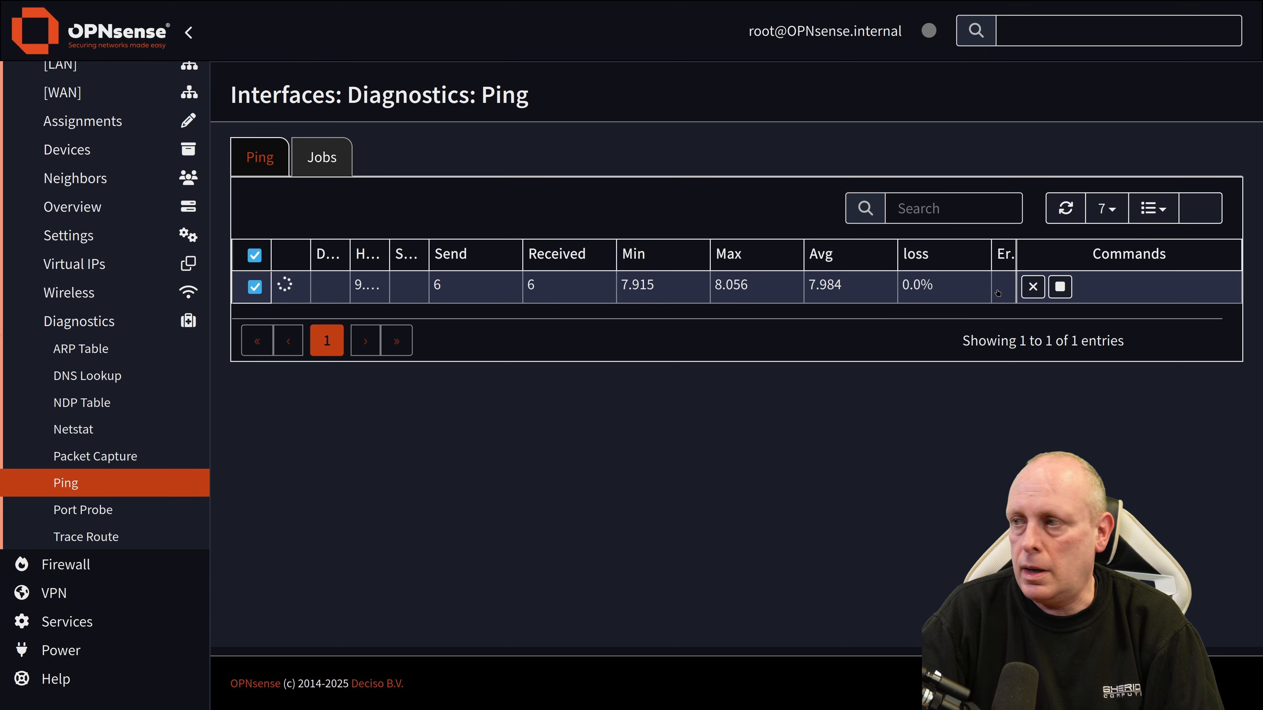
left_click(1060, 287)
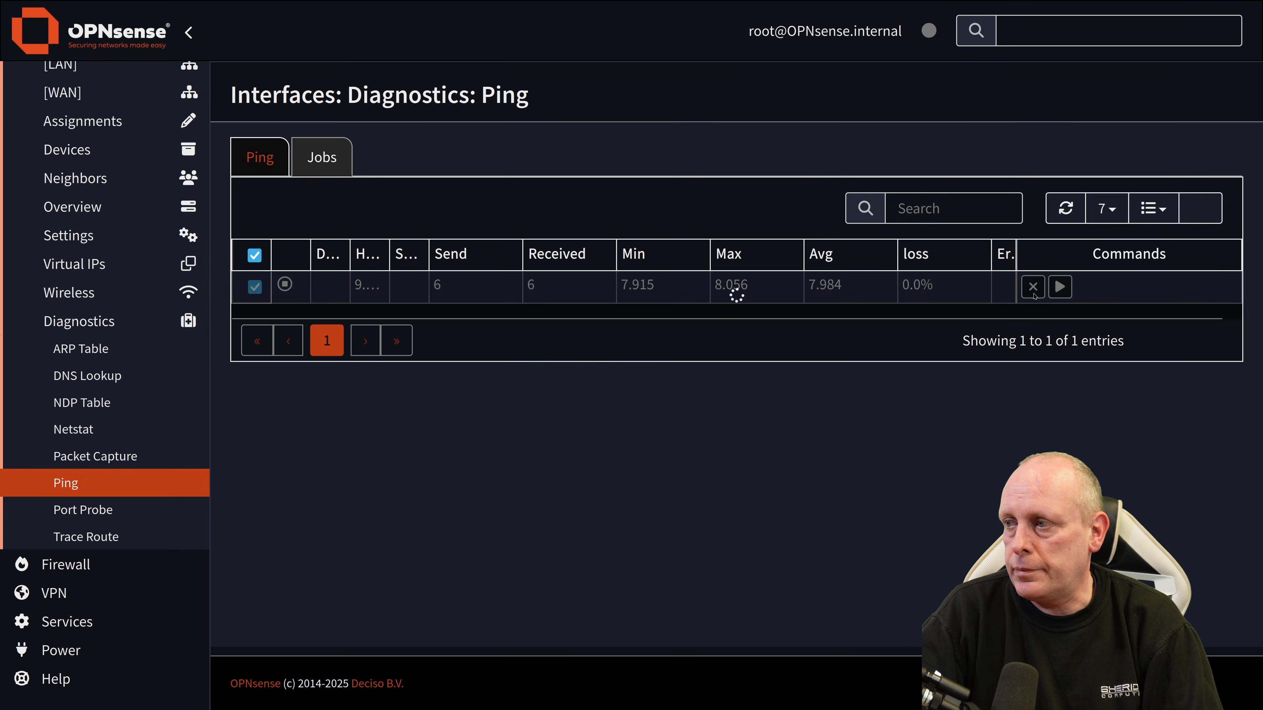